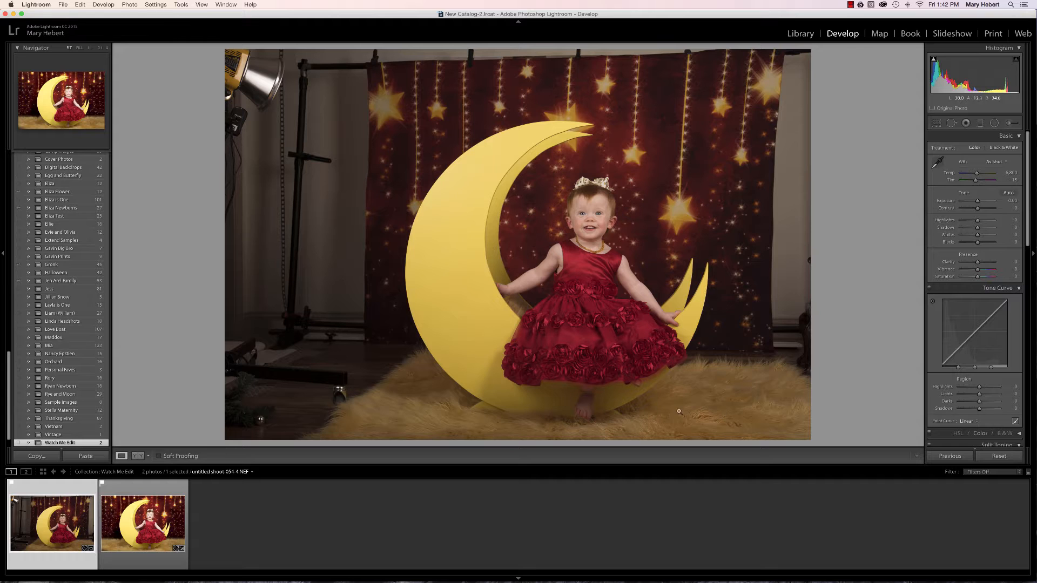
View the finished edit "untitled shoot-054-4-Edit.psd" for comparison, and return to the unedited NEF photo
click(137, 558)
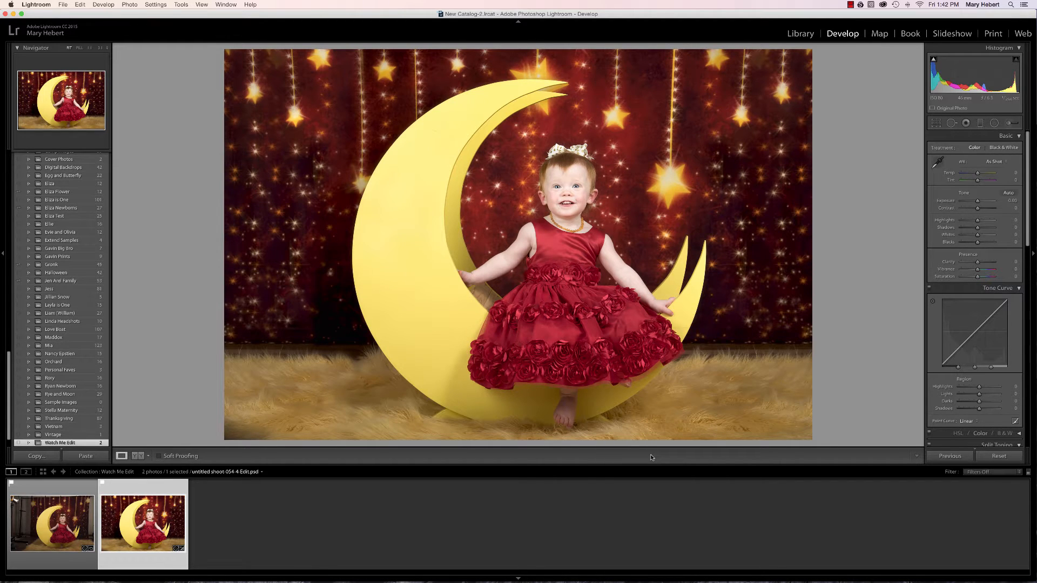
click(55, 556)
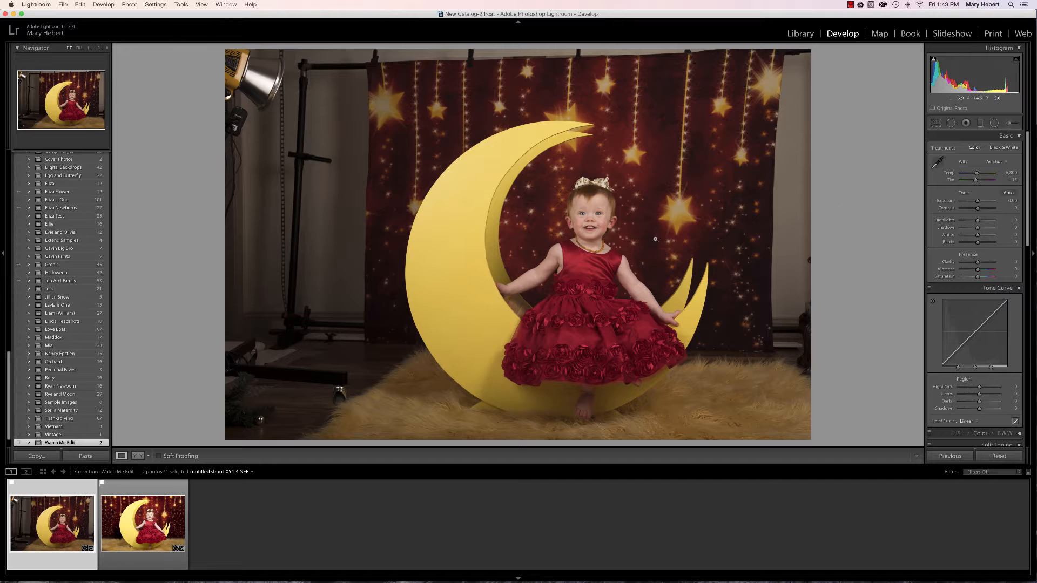
key(alt)
drag(60, 14, 91, 61)
click(32, 23)
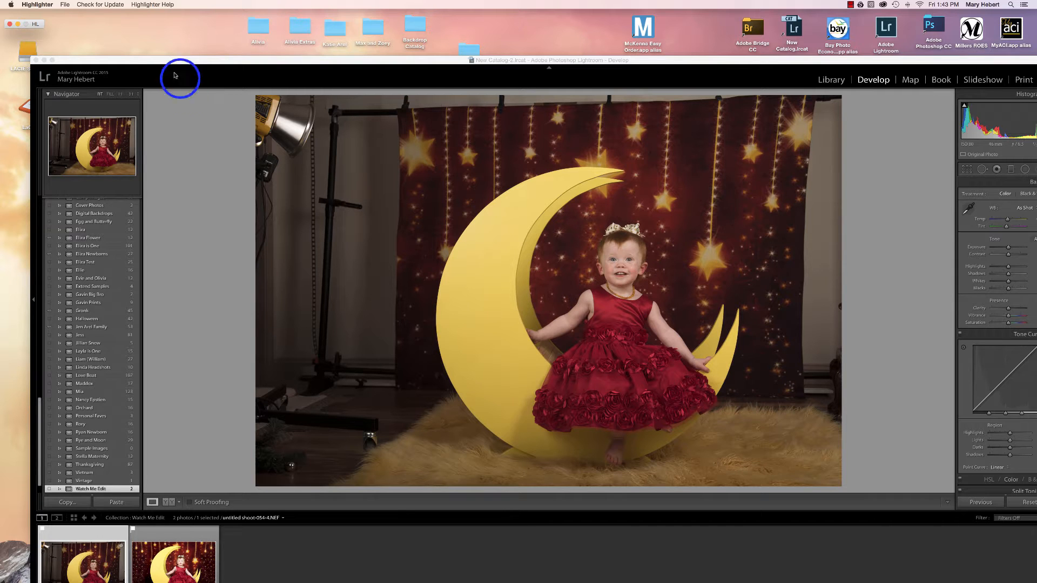
drag(141, 58, 106, 8)
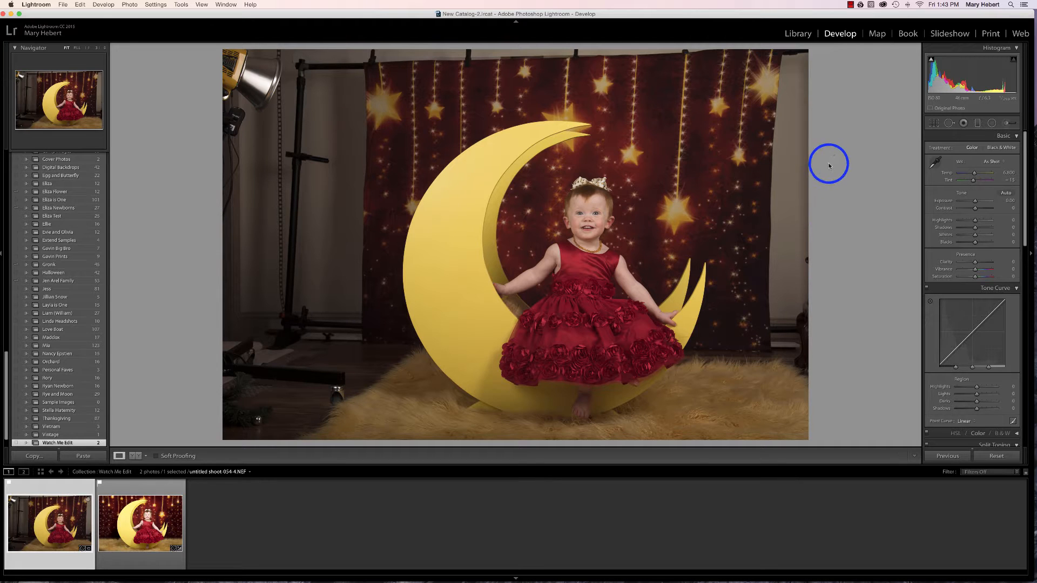
Crop the photo tighter around the moon and child at the original 2 x 3 ratio, removing the studio light, and apply it
click(929, 124)
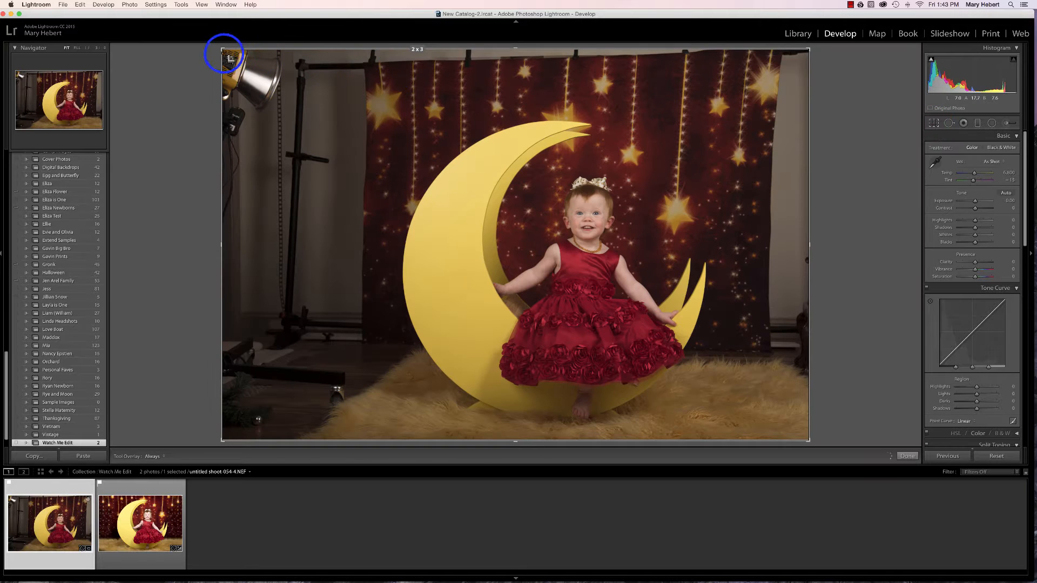
drag(222, 48, 250, 68)
drag(856, 225, 857, 225)
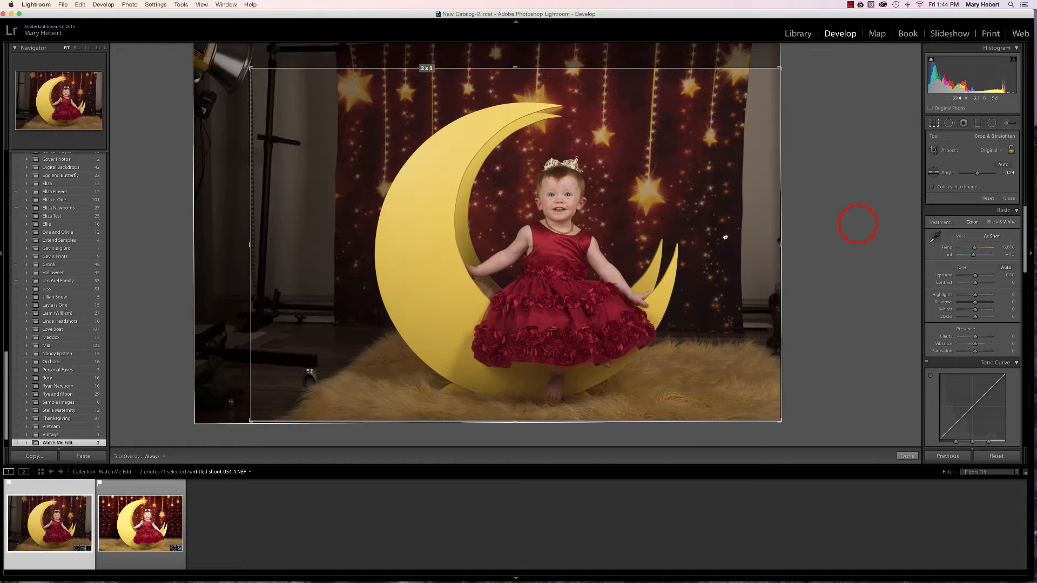
drag(721, 237, 722, 234)
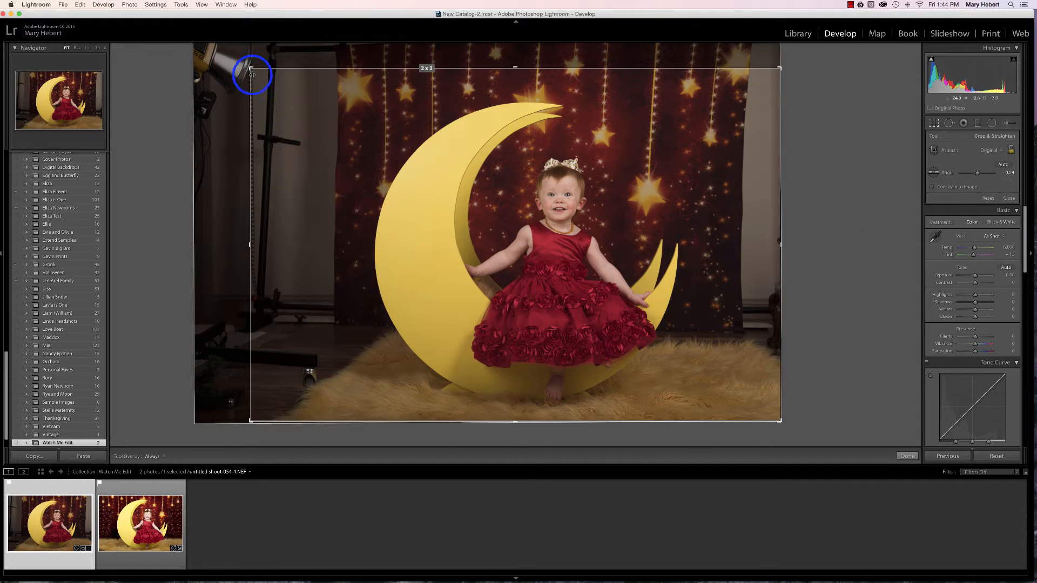
drag(250, 69, 257, 73)
drag(605, 259, 588, 261)
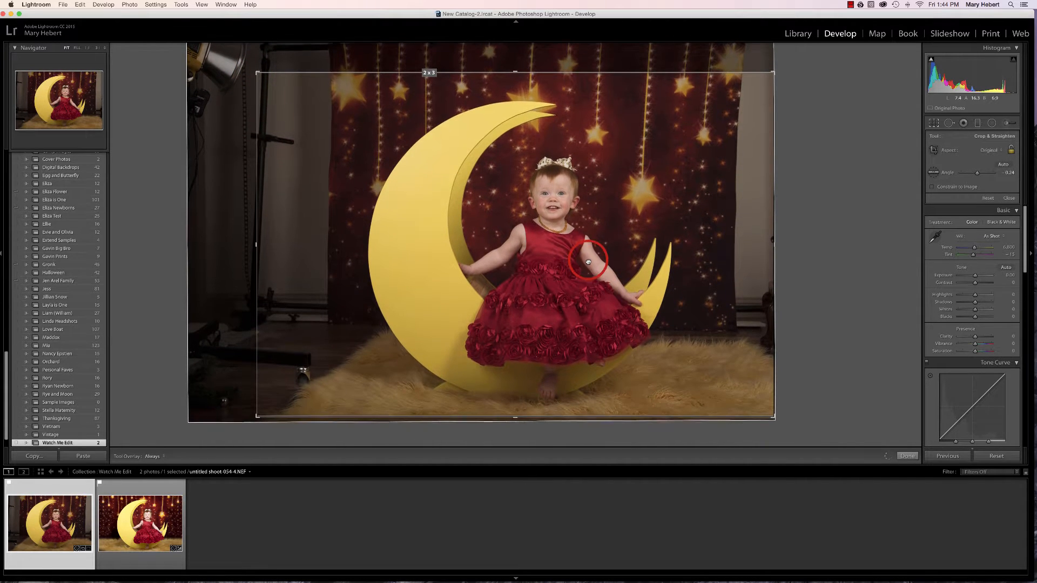
drag(791, 192, 791, 193)
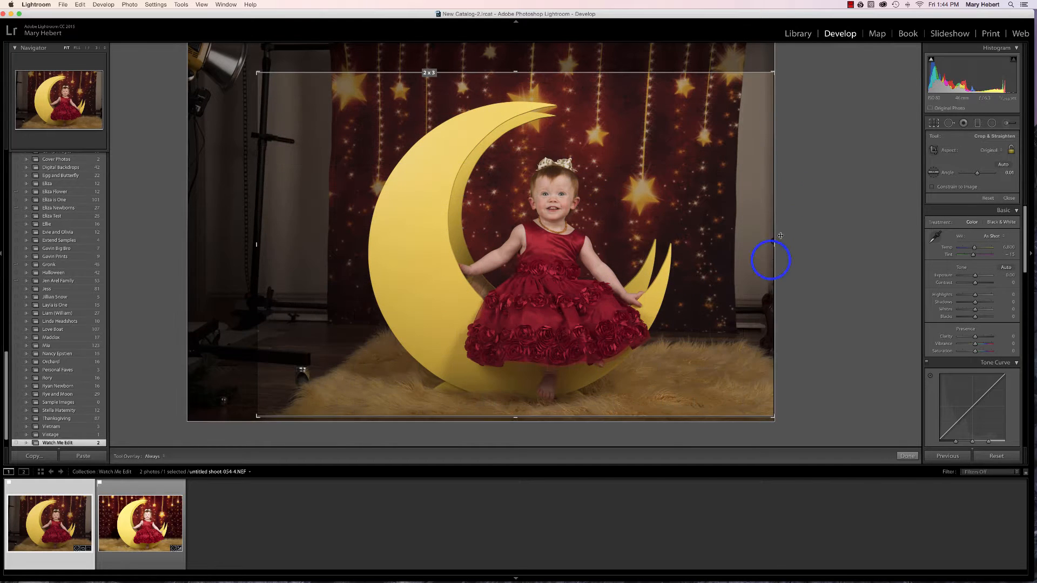
click(907, 457)
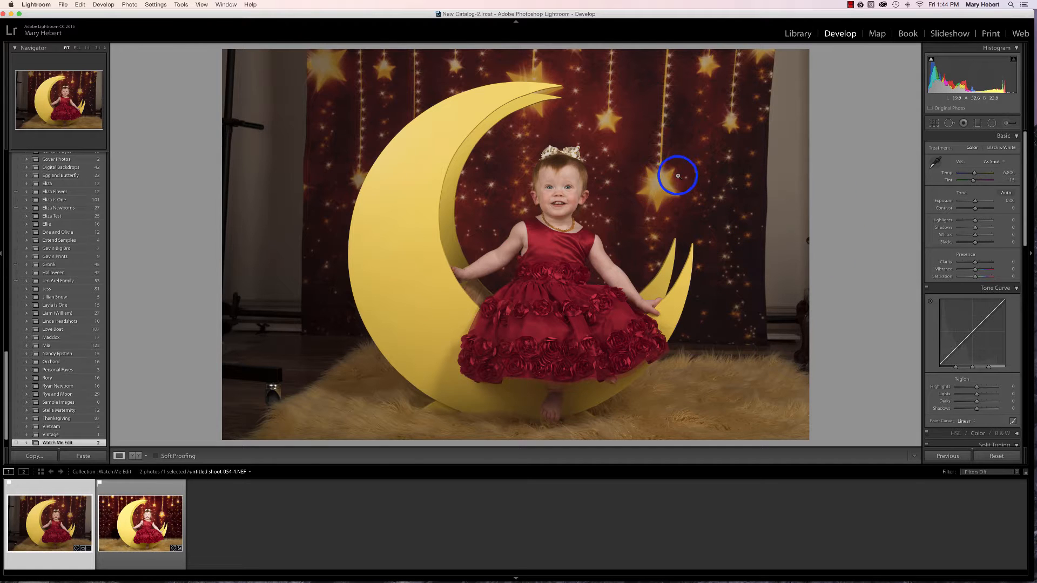
Set the white balance from a neutral grey area beside the backdrop, and fine-tune Temp to 5,704 and Tint to -21
click(934, 162)
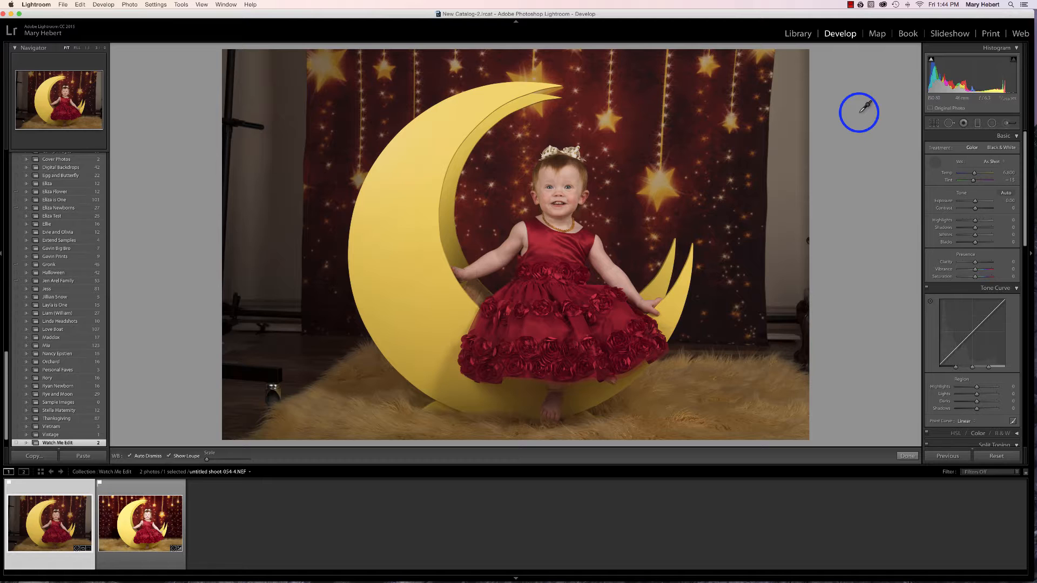
click(783, 155)
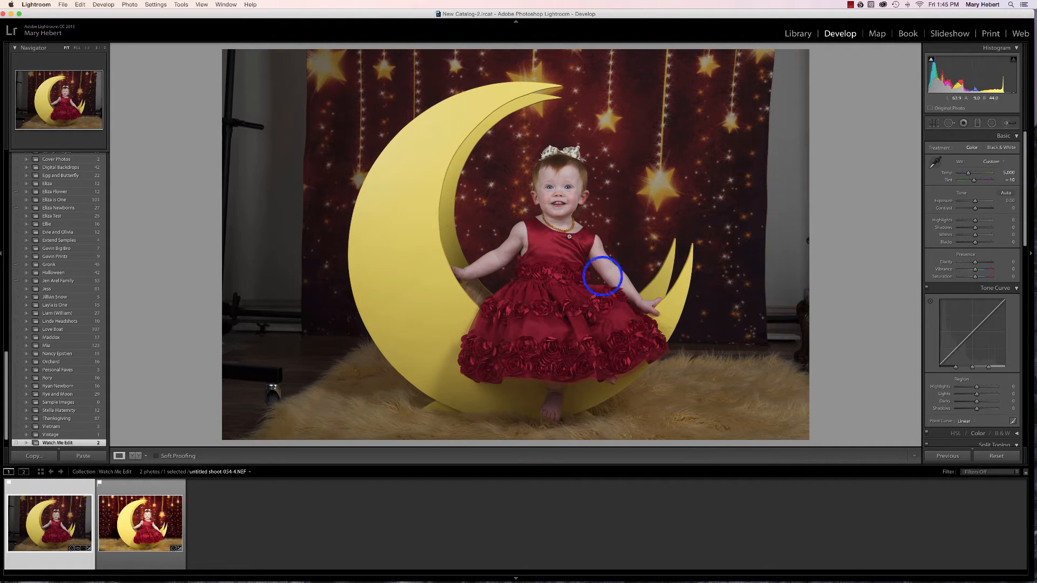
click(934, 165)
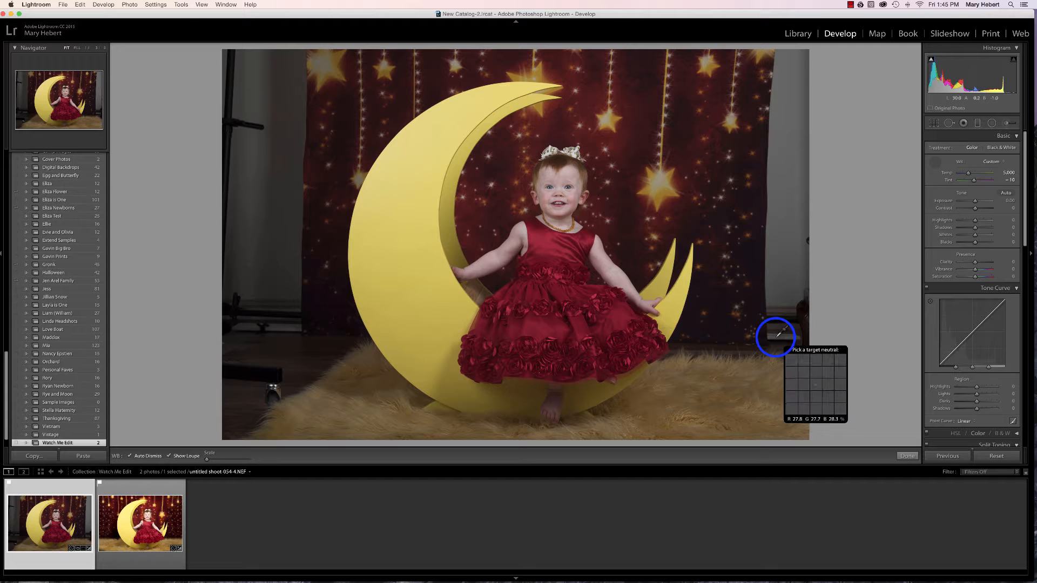
click(779, 335)
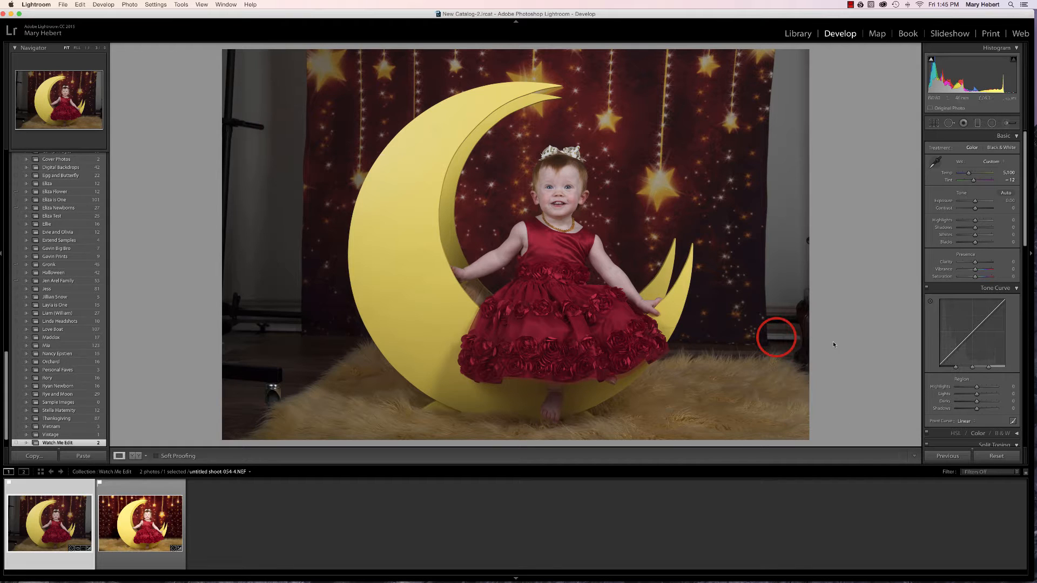
right_click(833, 343)
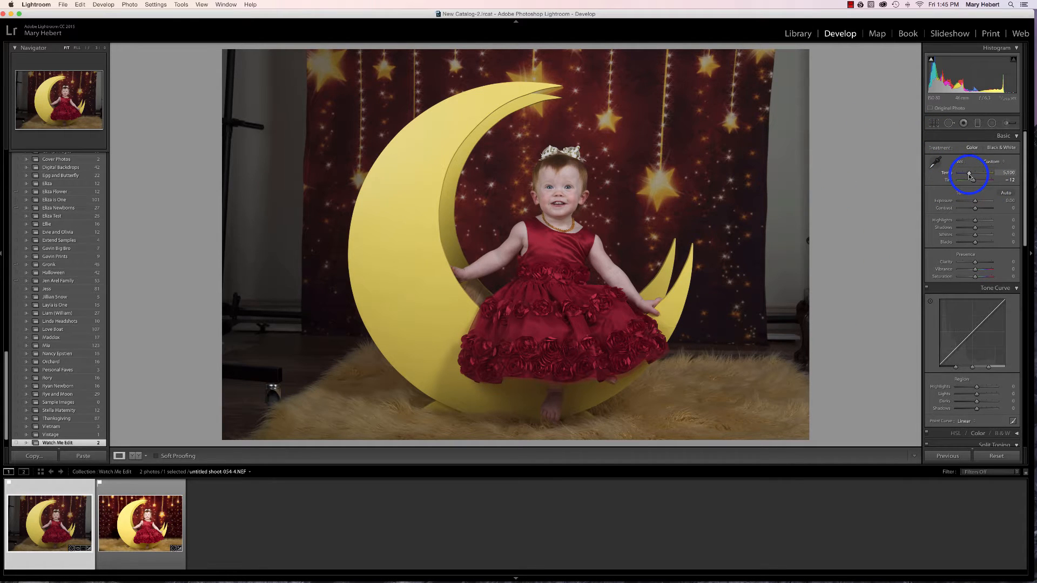
drag(971, 177, 973, 177)
drag(971, 176, 972, 179)
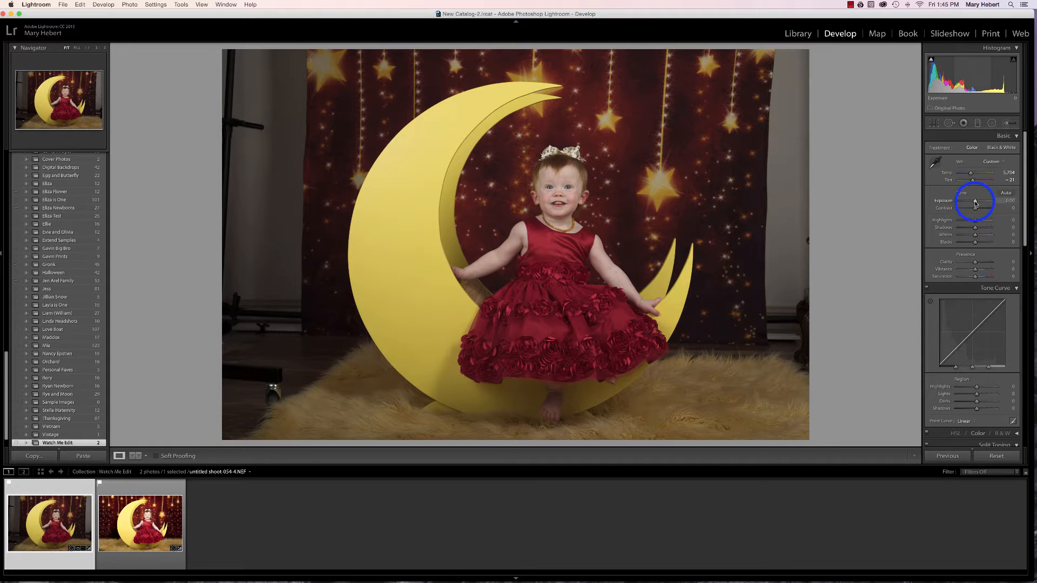
Brighten the photo by setting Exposure to +0.30
drag(975, 201, 976, 203)
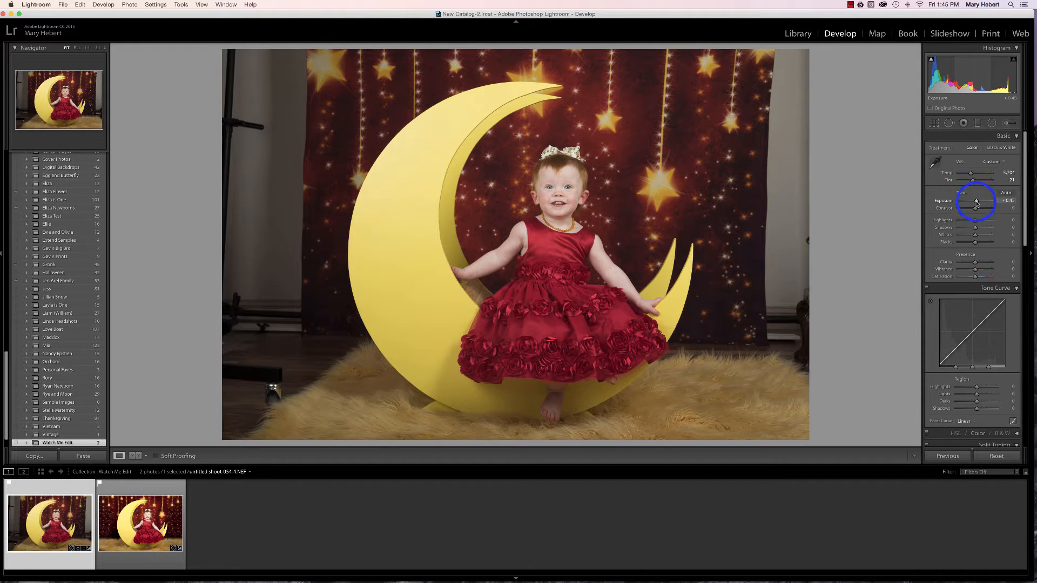
drag(977, 203, 976, 204)
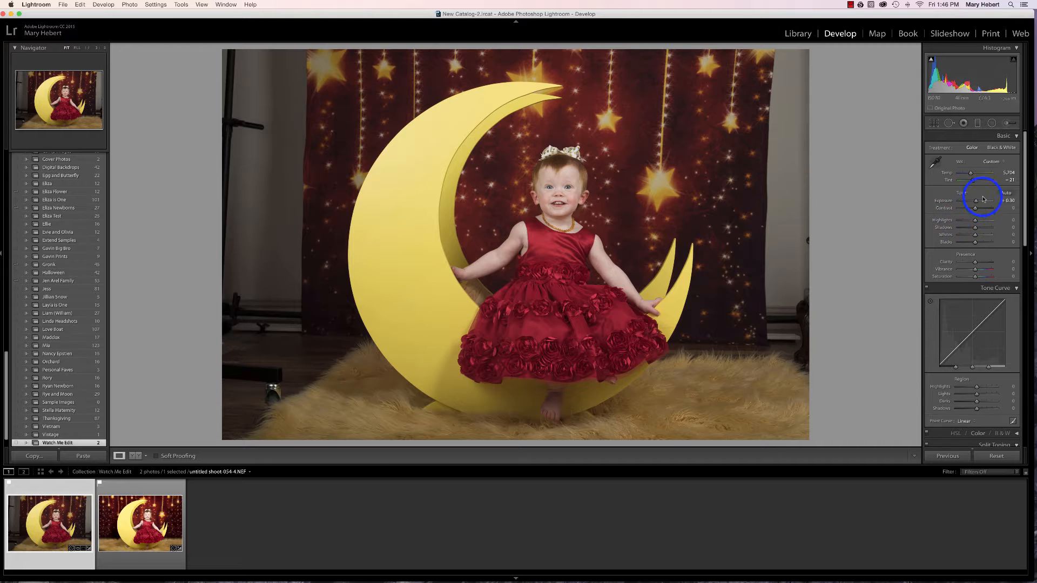
key(F5)
key(F5)
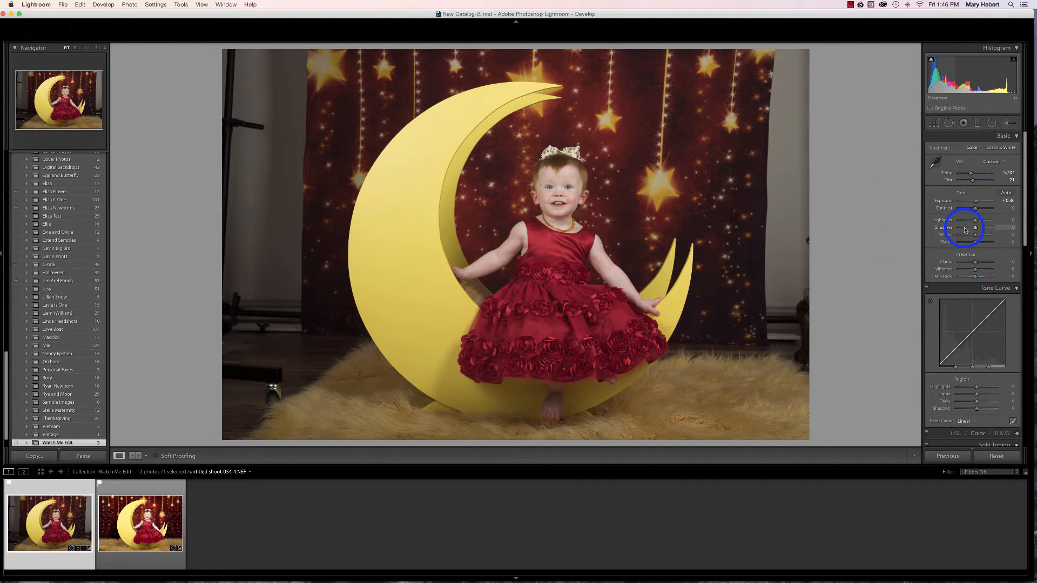
Set the Luminance noise reduction to 17
scroll(965, 229, down, 5)
scroll(965, 228, down, 9)
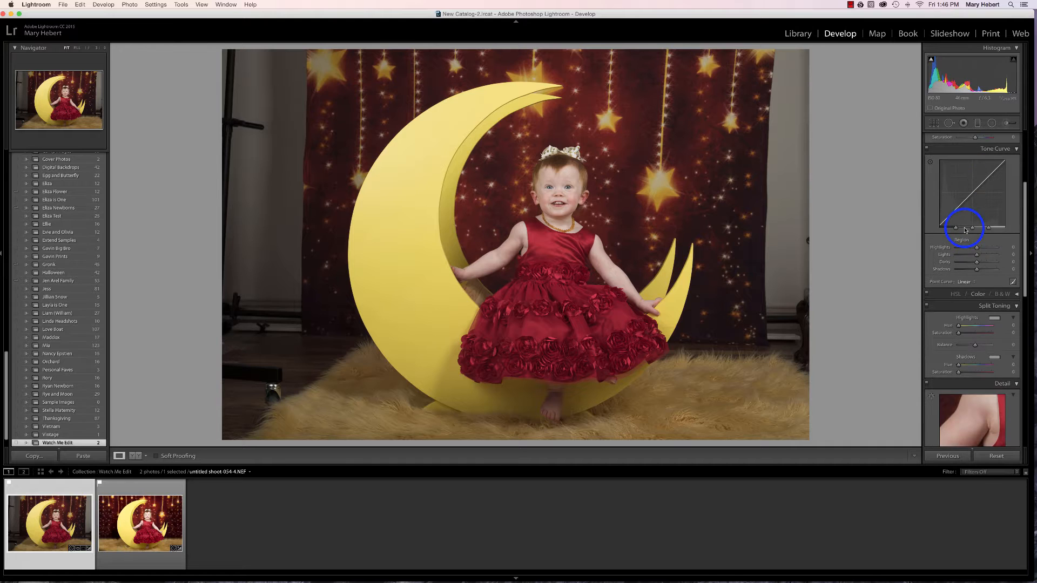
scroll(966, 228, down, 4)
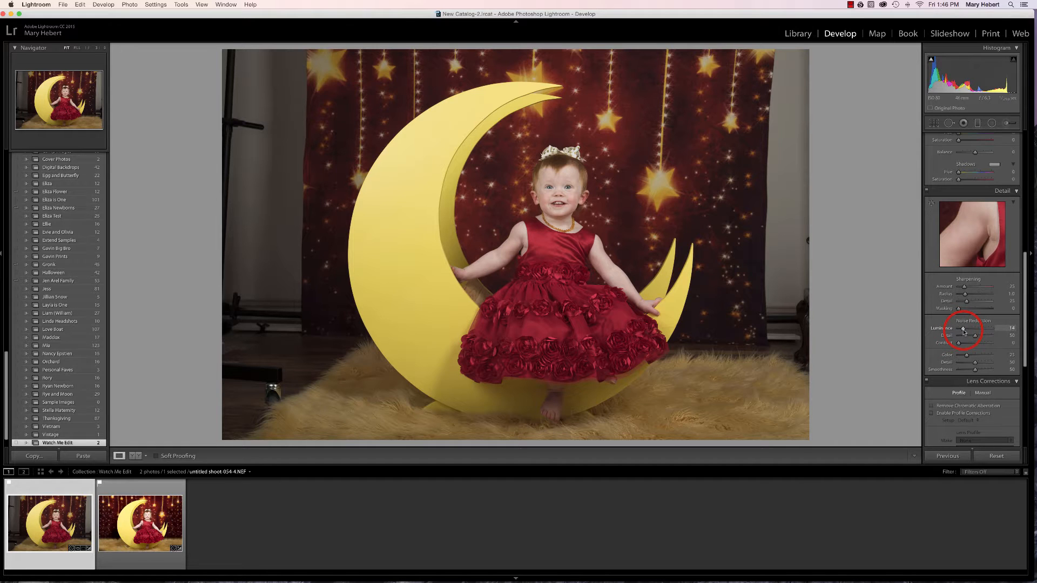
drag(964, 330, 963, 328)
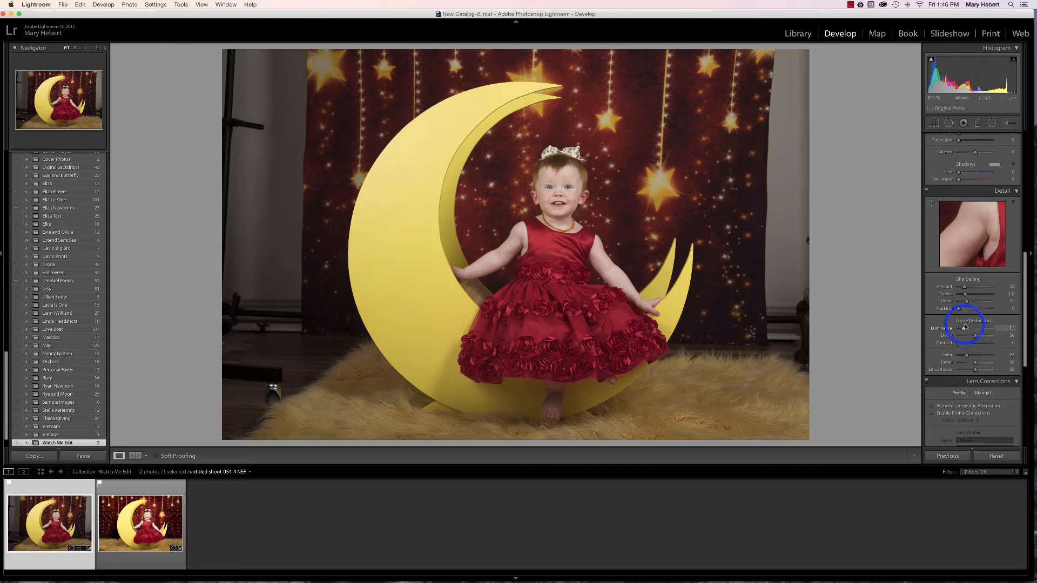
Enable lens profile corrections and the removal of chromatic aberration for the photo
scroll(984, 371, down, 2)
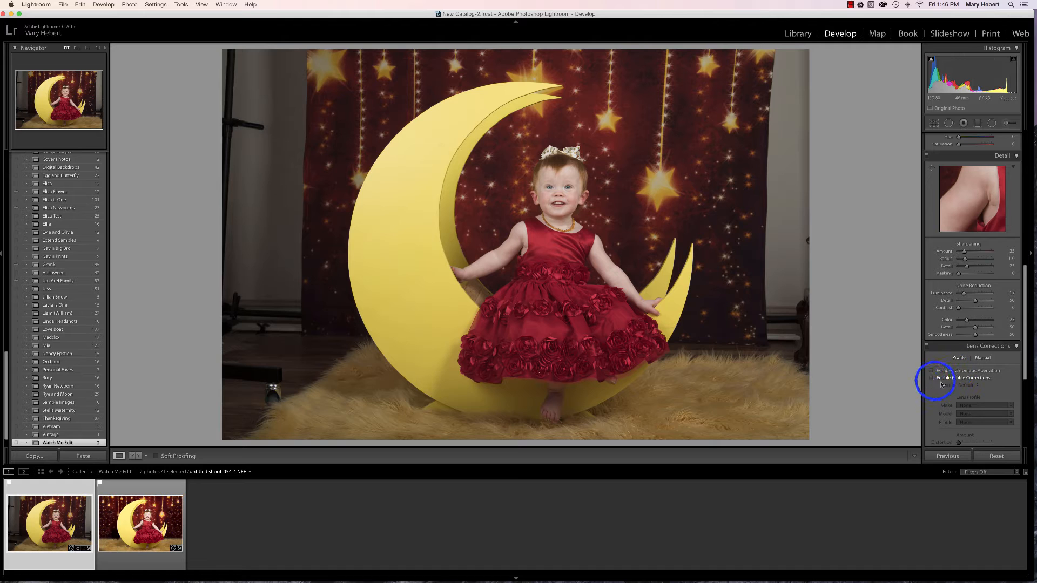
click(930, 378)
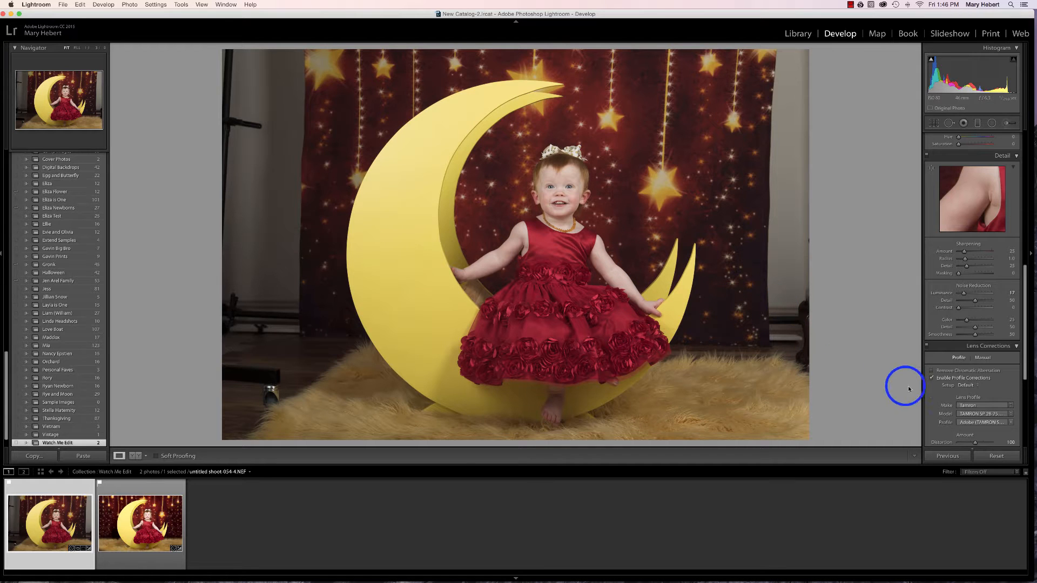
click(931, 371)
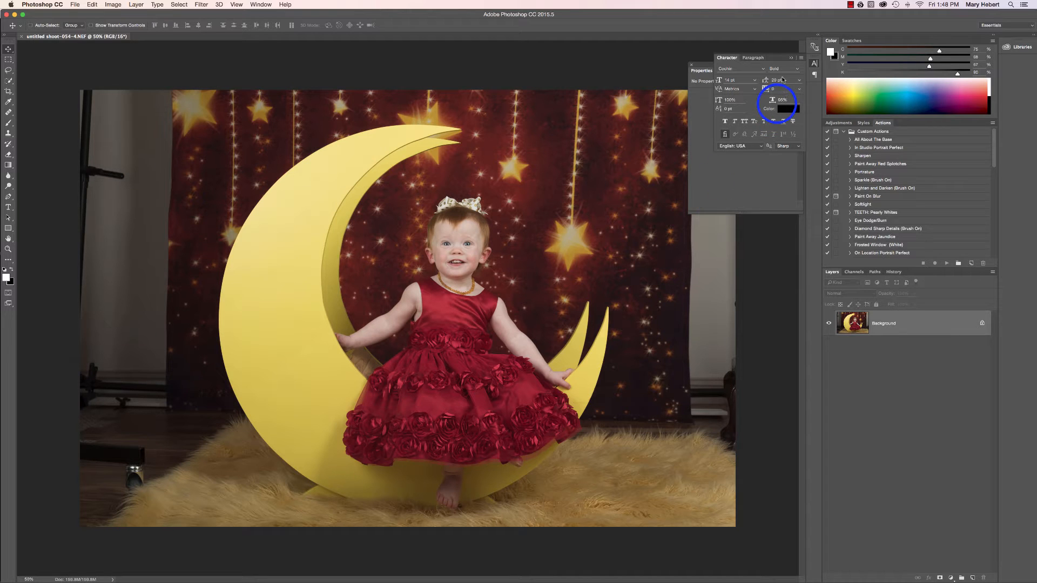
In Photoshop, collapse the Character panel and move the floating Properties panel away from the child and moon
click(791, 57)
drag(747, 68, 792, 457)
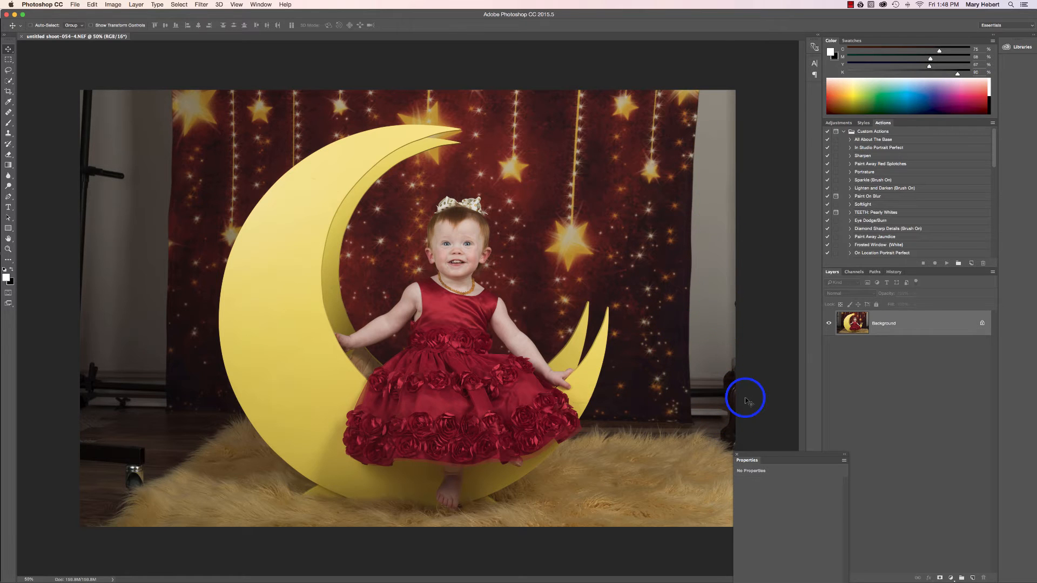
mouse_move(808, 455)
mouse_down()
mouse_move(815, 503)
mouse_move(805, 451)
mouse_move(792, 456)
mouse_up()
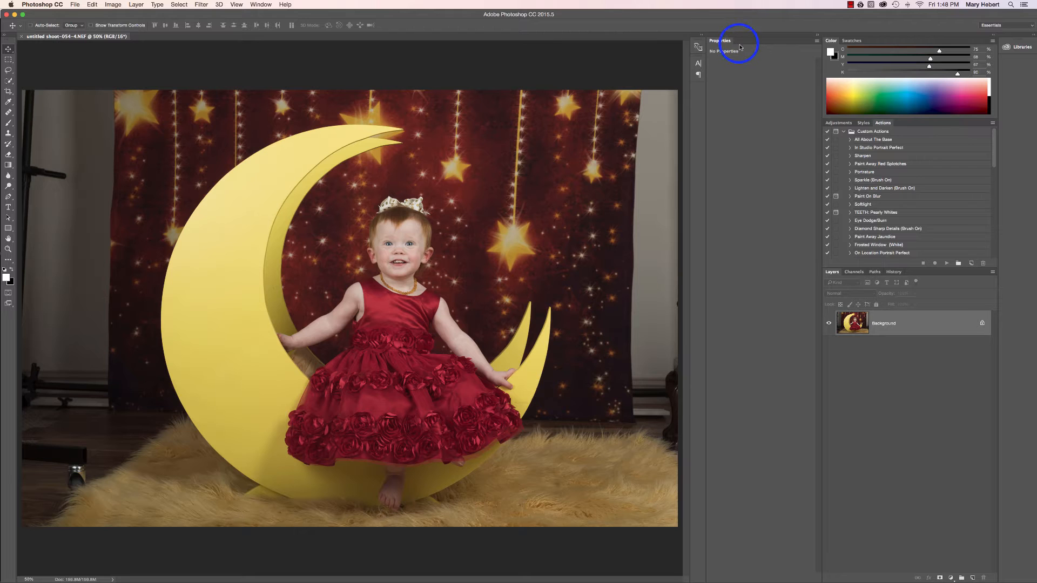
drag(740, 47, 735, 432)
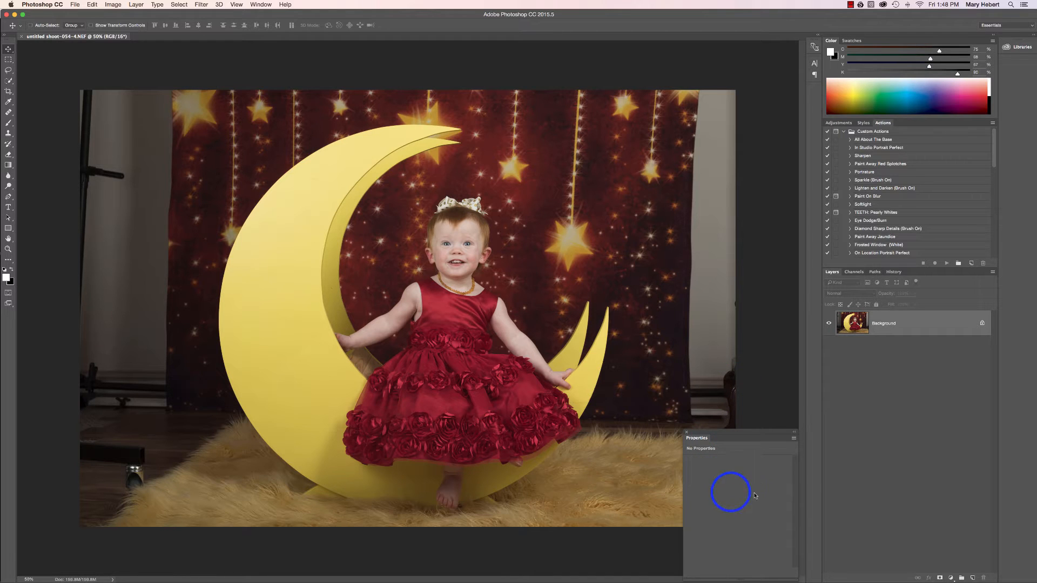
drag(753, 433, 759, 482)
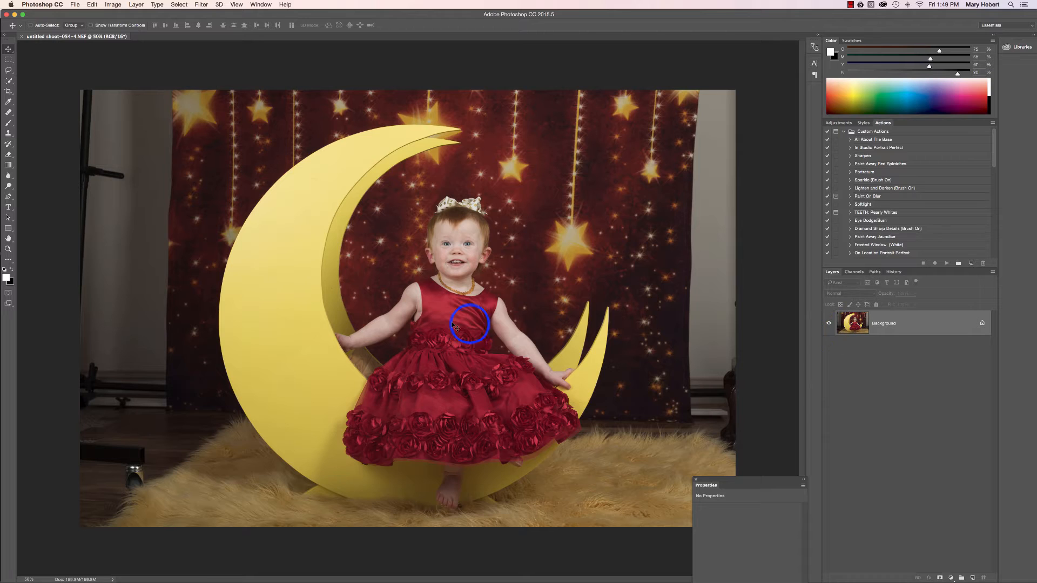
Duplicate the Background layer, add a white layer mask to the copy, and make the mask active
key(super+j)
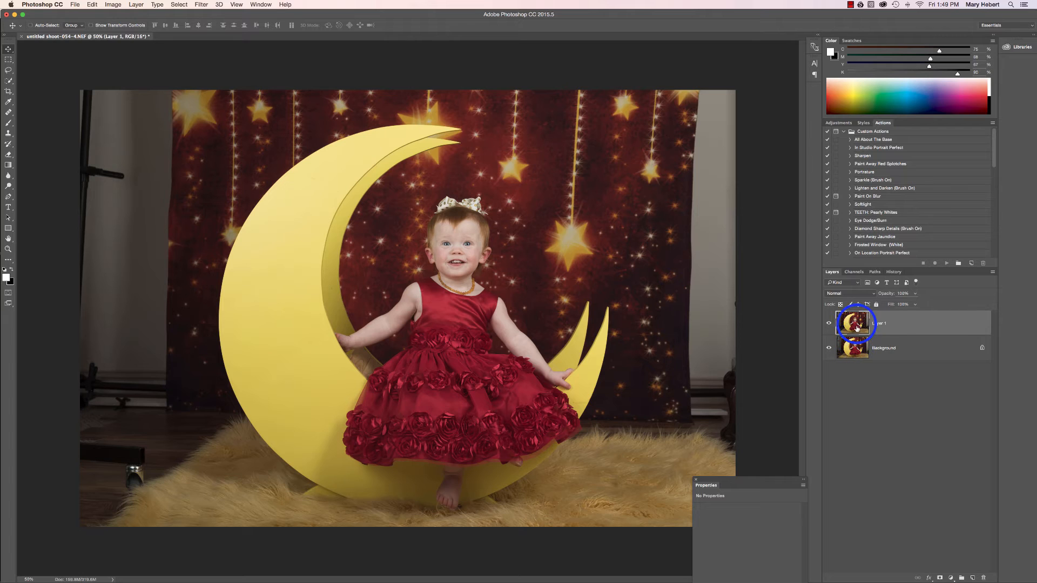
mouse_move(855, 324)
mouse_down()
mouse_move(859, 338)
mouse_move(651, 131)
mouse_move(729, 275)
mouse_move(858, 331)
mouse_up()
click(940, 579)
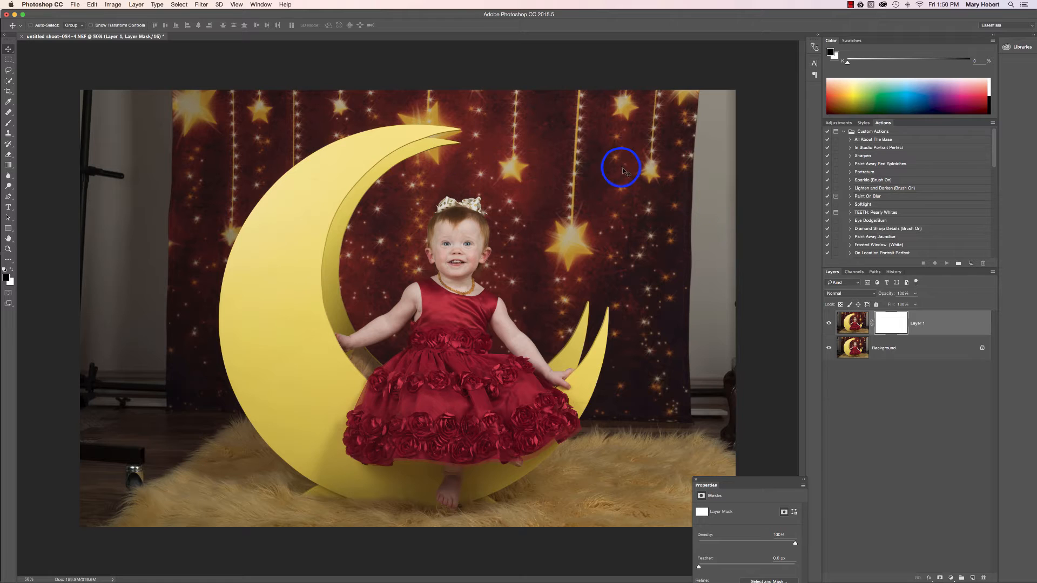
click(892, 322)
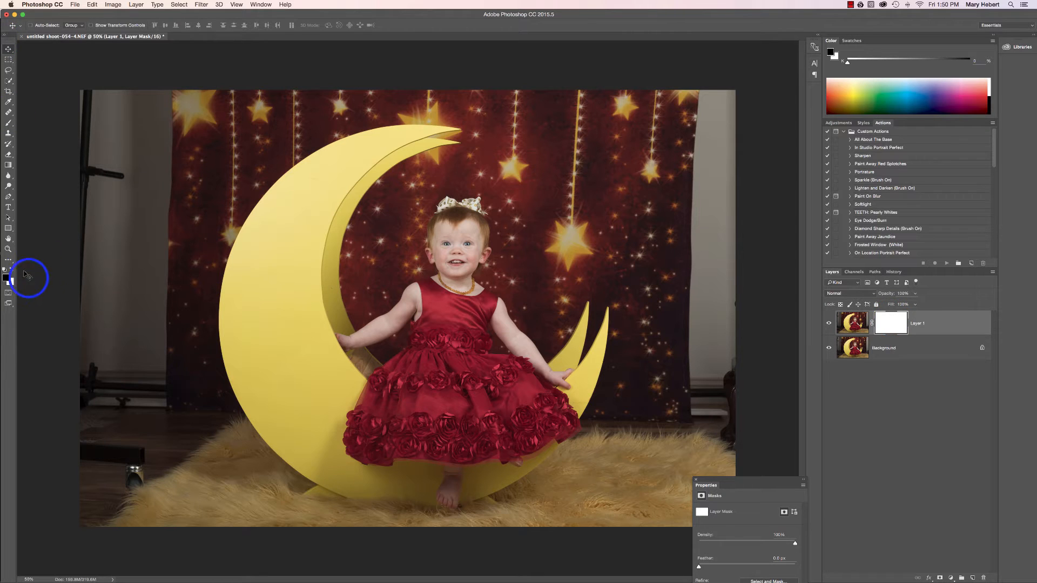
Paint black with a resized soft brush on the layer mask over the bare wall strip to the right of the backdrop
key(b)
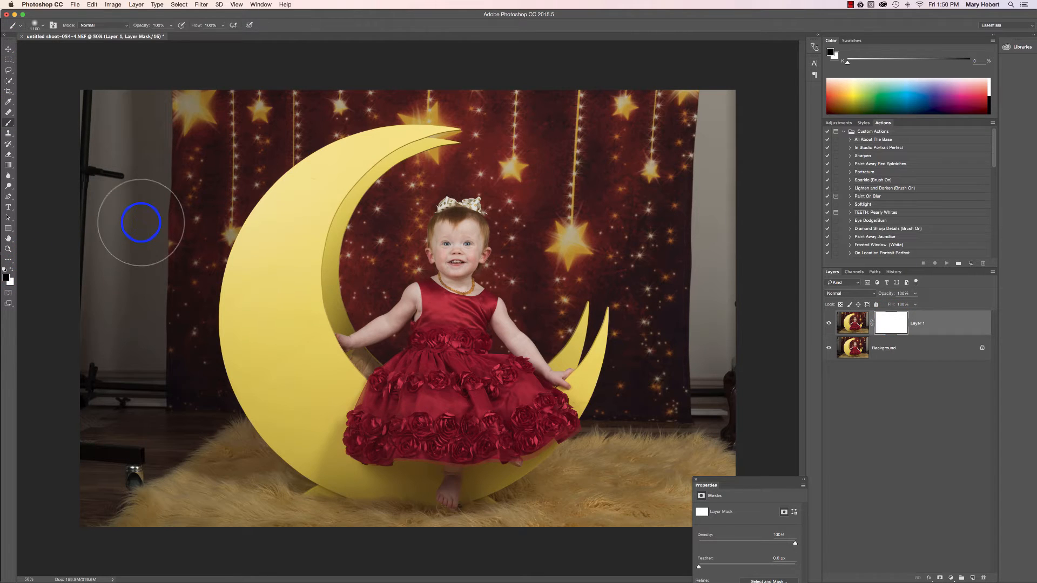
key(bracketleft)
key(bracketleft)
key(bracketleft)
key(bracketleft)
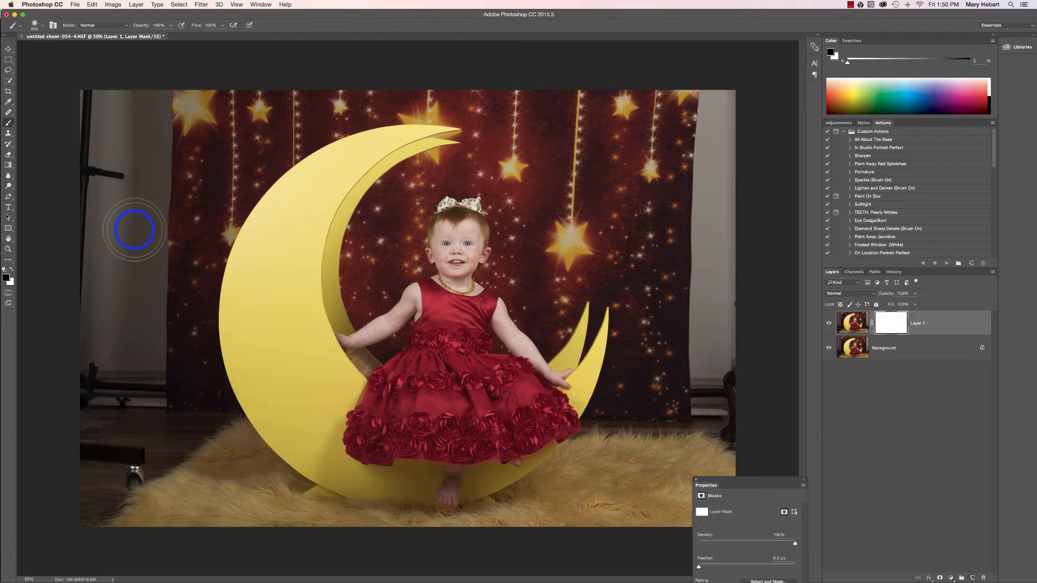
key(bracketright)
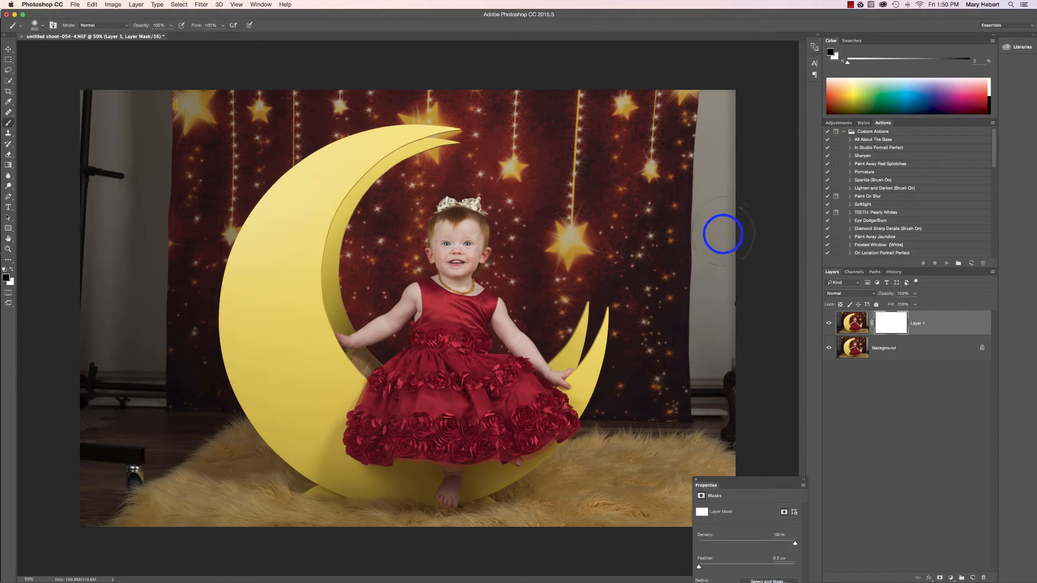
mouse_move(727, 223)
mouse_down()
mouse_move(724, 100)
mouse_move(709, 196)
mouse_up()
mouse_move(717, 102)
mouse_down()
mouse_move(705, 311)
mouse_move(713, 412)
mouse_move(704, 379)
mouse_up()
mouse_move(706, 420)
mouse_down()
mouse_move(724, 394)
mouse_move(729, 437)
mouse_move(740, 367)
mouse_move(743, 437)
mouse_move(719, 423)
mouse_move(713, 393)
mouse_move(722, 415)
mouse_move(712, 420)
mouse_move(732, 258)
mouse_move(731, 104)
mouse_up()
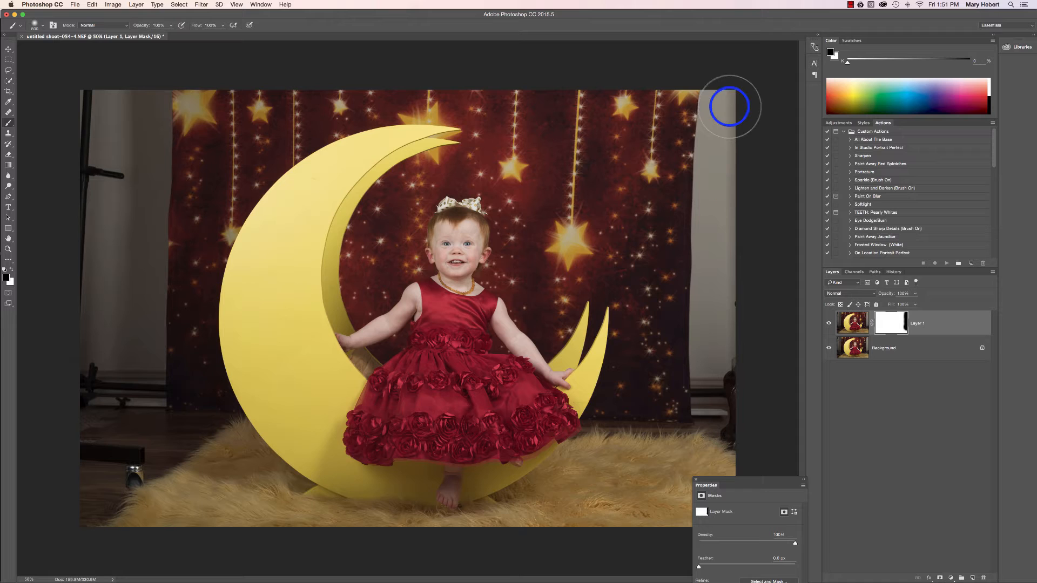
Unlock the Background layer, move it right so its backdrop covers the bare wall strip, and make Layer 1's mask active
click(809, 422)
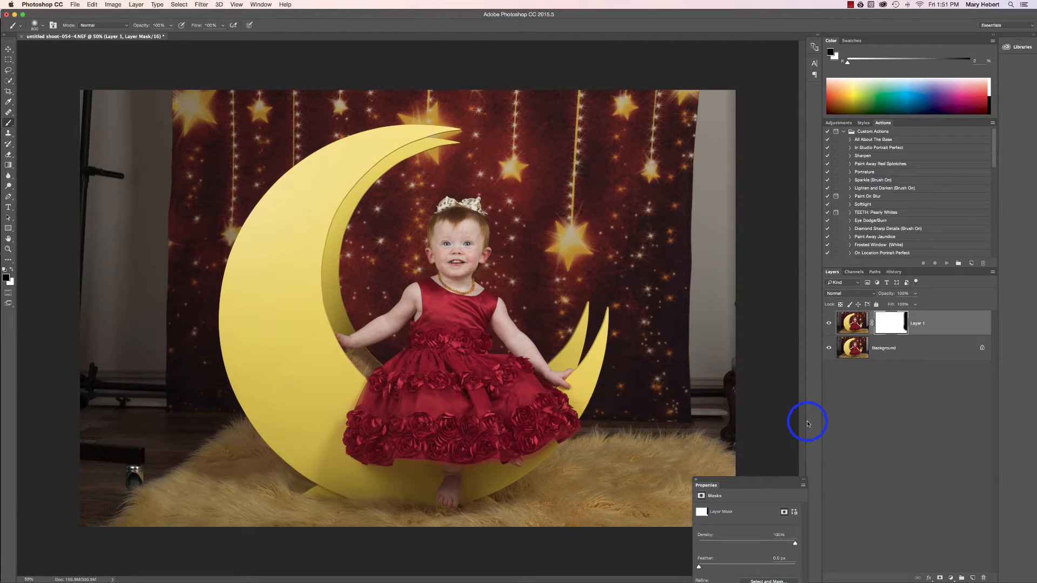
click(852, 354)
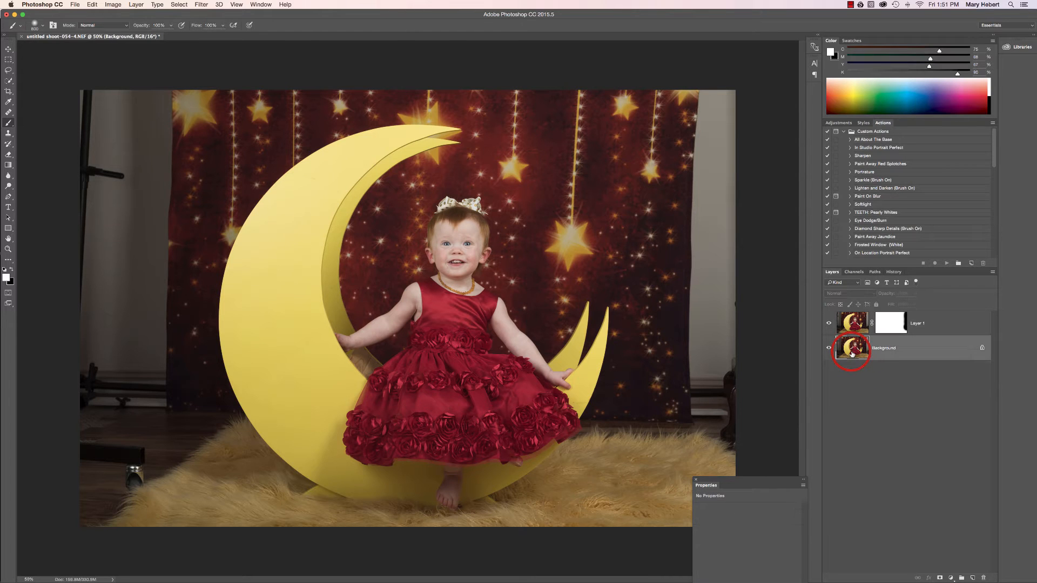
click(982, 347)
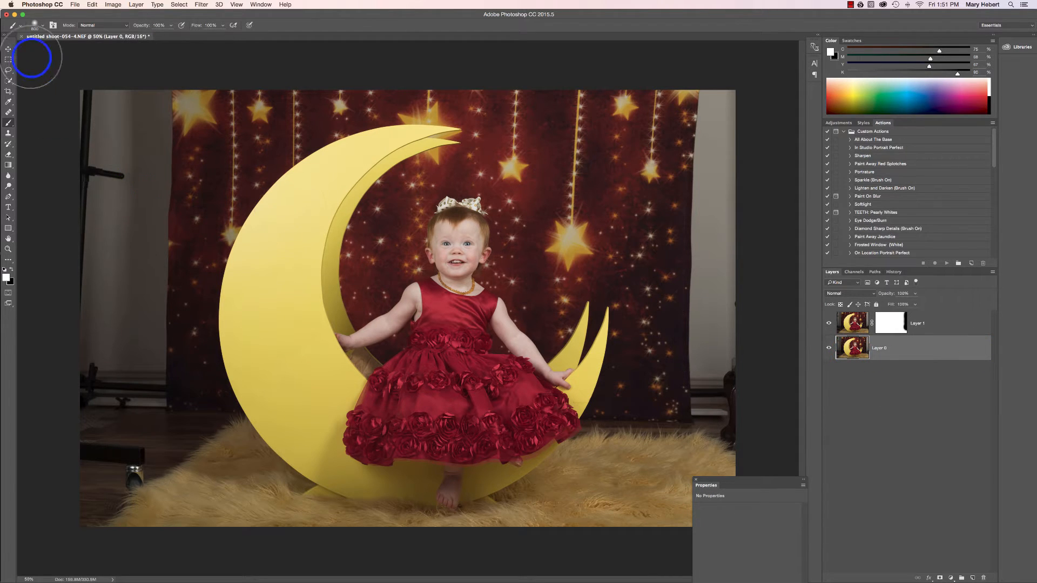
click(9, 49)
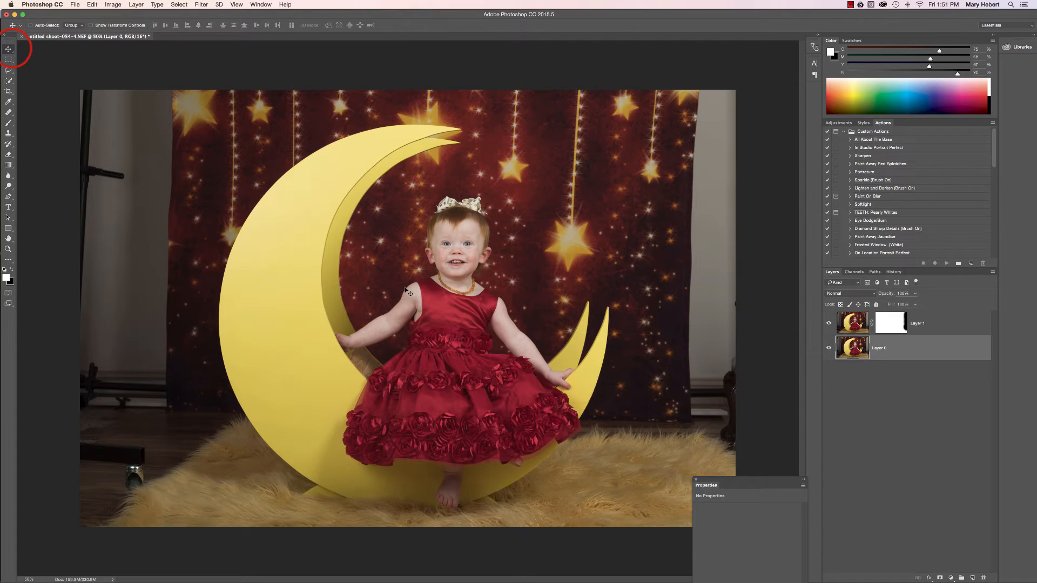
click(697, 334)
drag(698, 332, 741, 330)
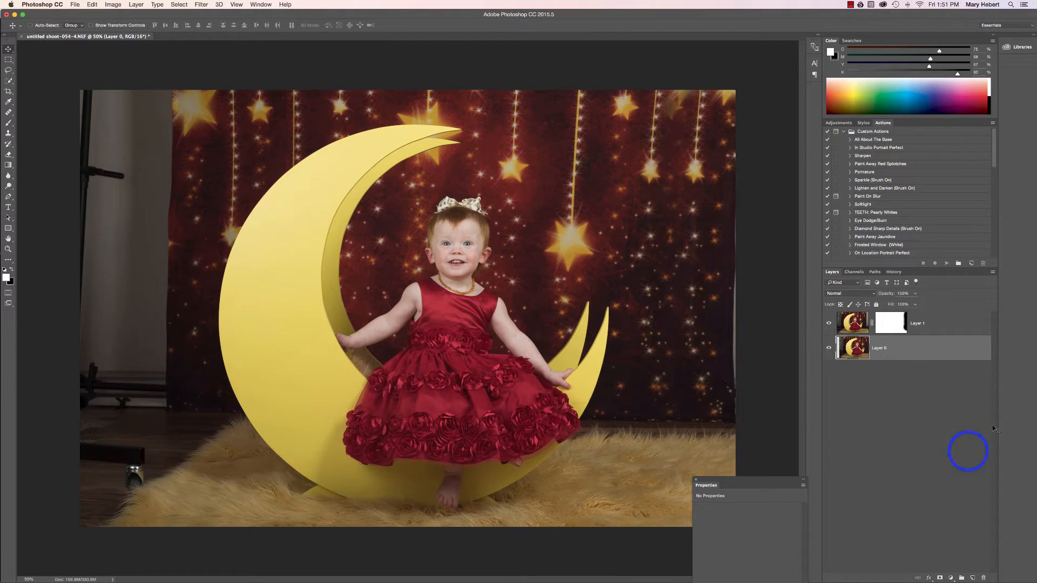
click(894, 323)
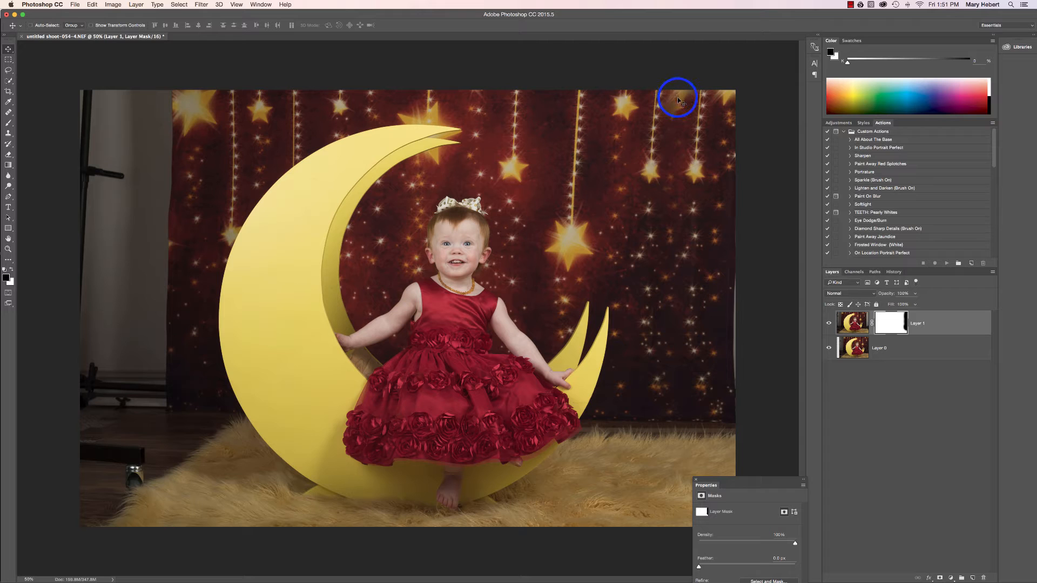
drag(678, 99, 688, 104)
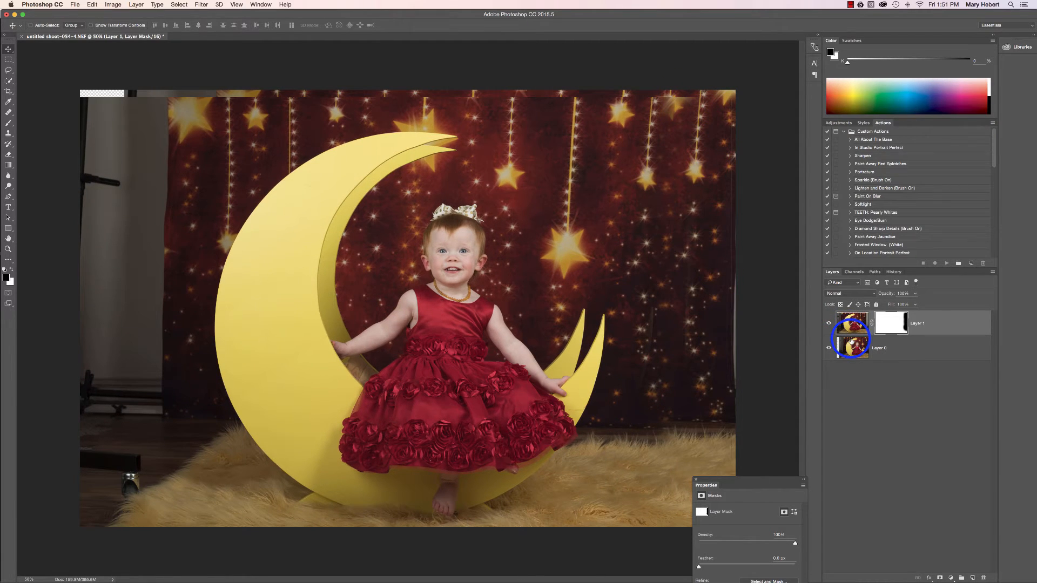
key(alt+super+z)
key(alt+super+z)
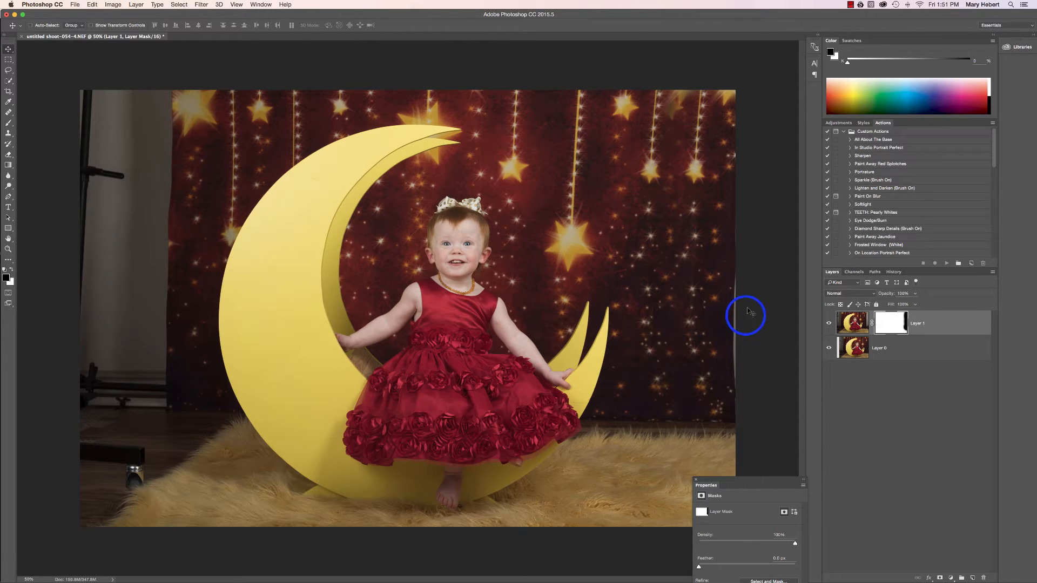
Paint black on Layer 1's mask with a smaller brush to blend the seam near the backdrop's upper-right star, and flatten the image
click(10, 124)
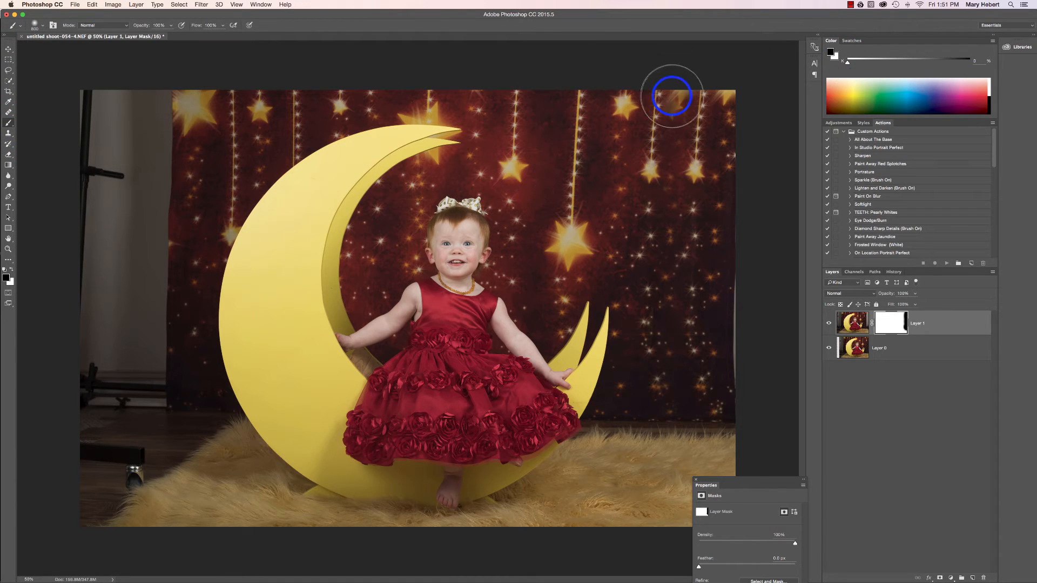
key(bracketleft)
key(bracketleft)
key(bracketleft)
key(bracketleft)
key(bracketleft)
key(bracketleft)
key(bracketleft)
mouse_move(677, 90)
mouse_down()
mouse_move(654, 116)
mouse_move(672, 112)
mouse_move(656, 95)
mouse_move(686, 93)
mouse_move(656, 115)
mouse_move(656, 172)
mouse_up()
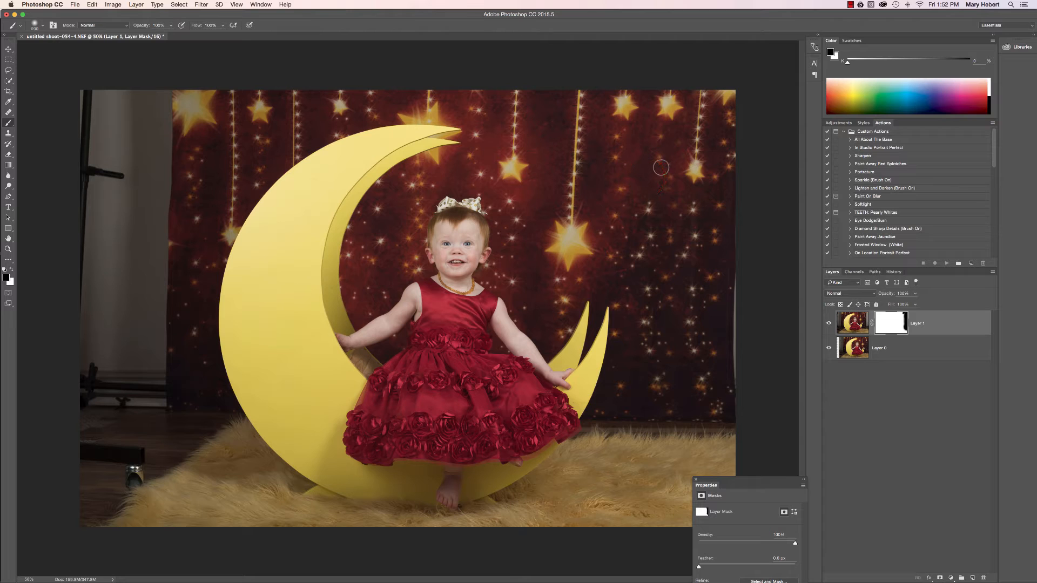
click(661, 171)
mouse_move(696, 272)
mouse_down()
mouse_move(694, 281)
mouse_move(723, 271)
mouse_move(732, 346)
mouse_up()
right_click(892, 356)
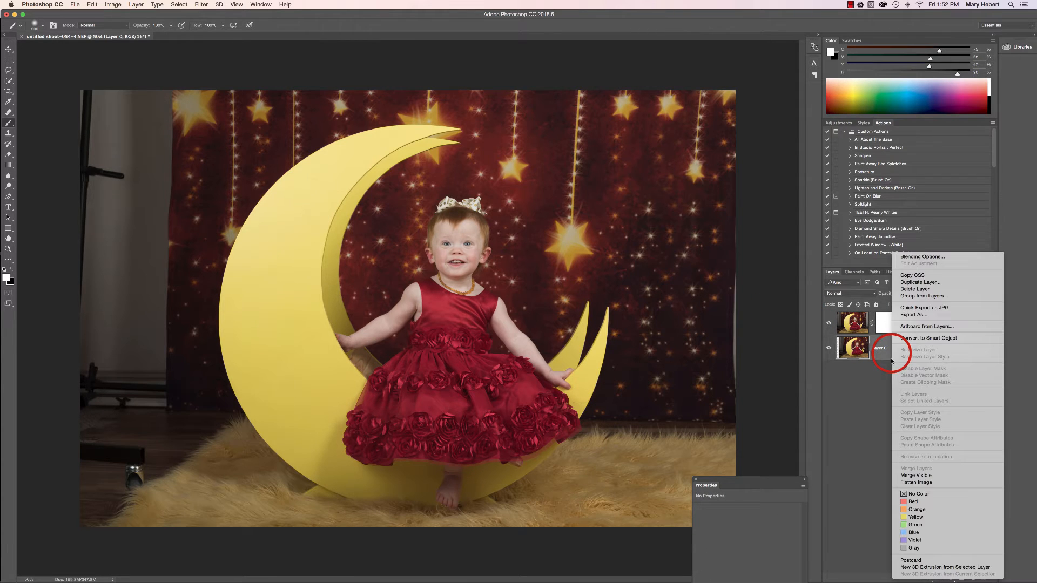
click(910, 483)
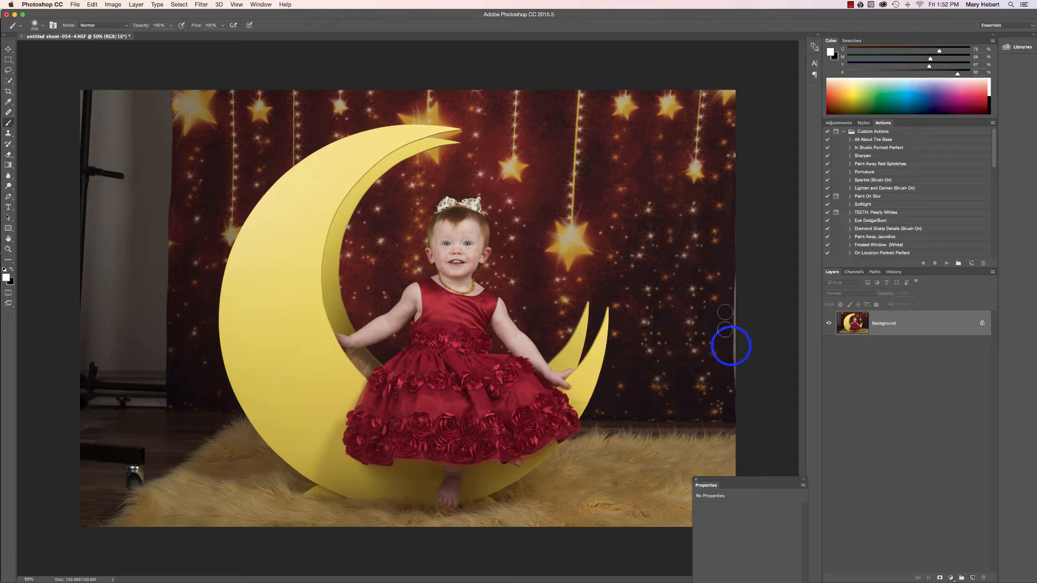
Clone a sampled area of the backdrop over the leftover light sliver along the photo's right edge with the Clone Stamp
click(8, 133)
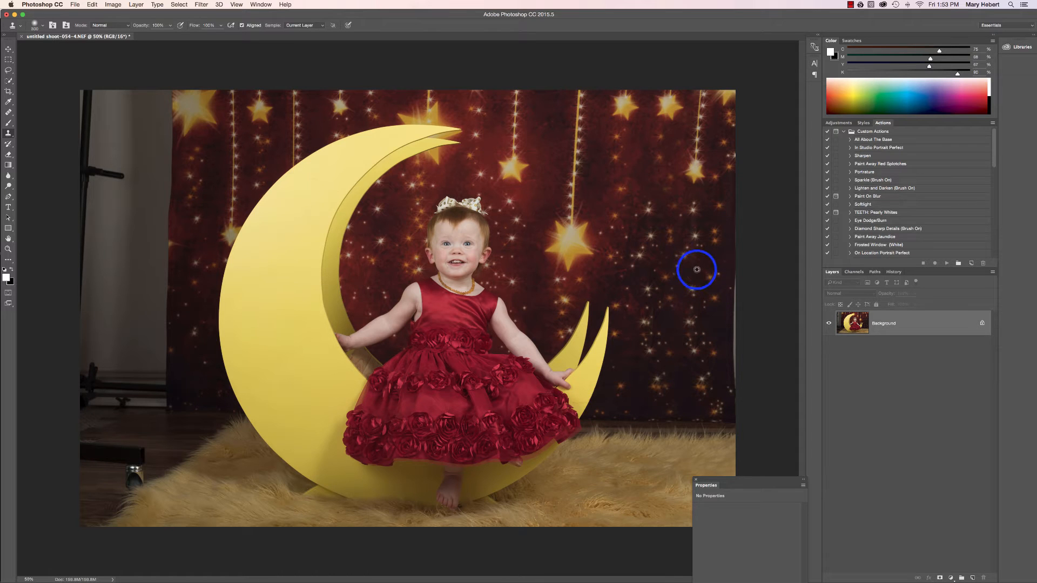
alt+click(676, 242)
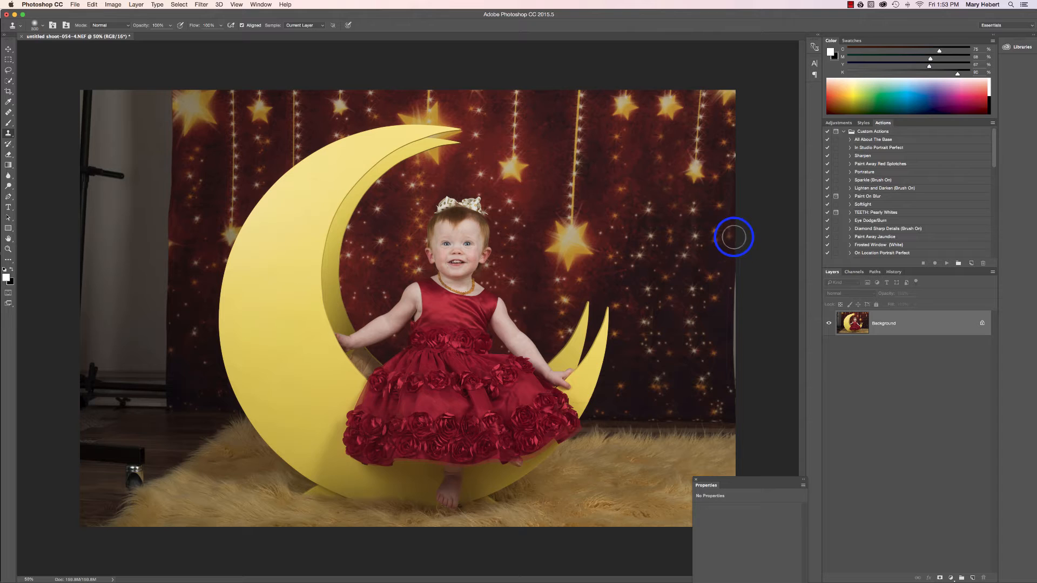
mouse_move(735, 233)
mouse_down()
mouse_move(740, 384)
mouse_move(795, 290)
mouse_move(788, 241)
mouse_move(771, 225)
mouse_up()
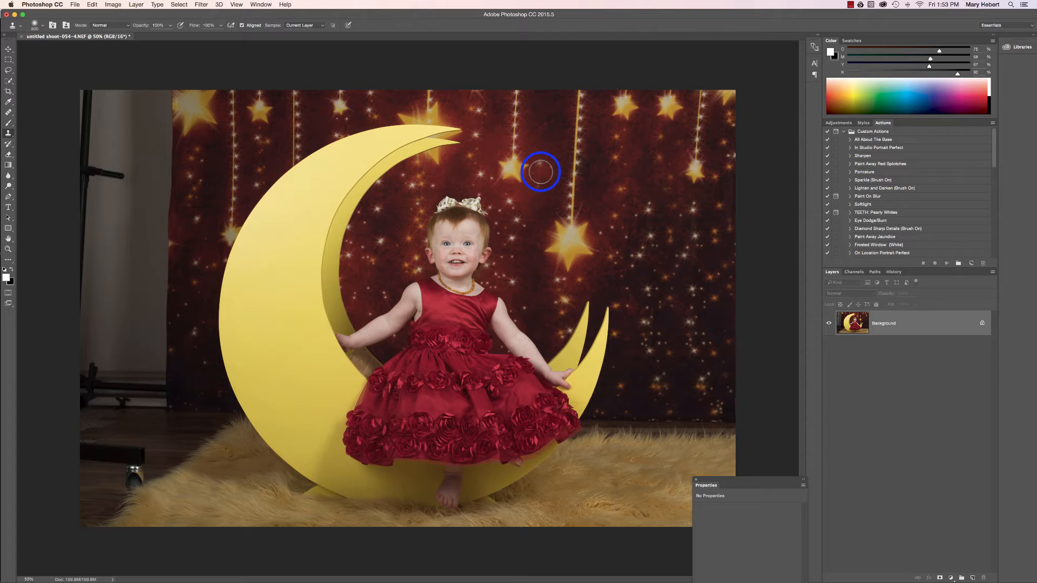
With a resized Clone Stamp, copy the hanging star right of the child's bow and its string over the small star farther right
key(bracketright)
key(bracketright)
key(bracketright)
key(bracketright)
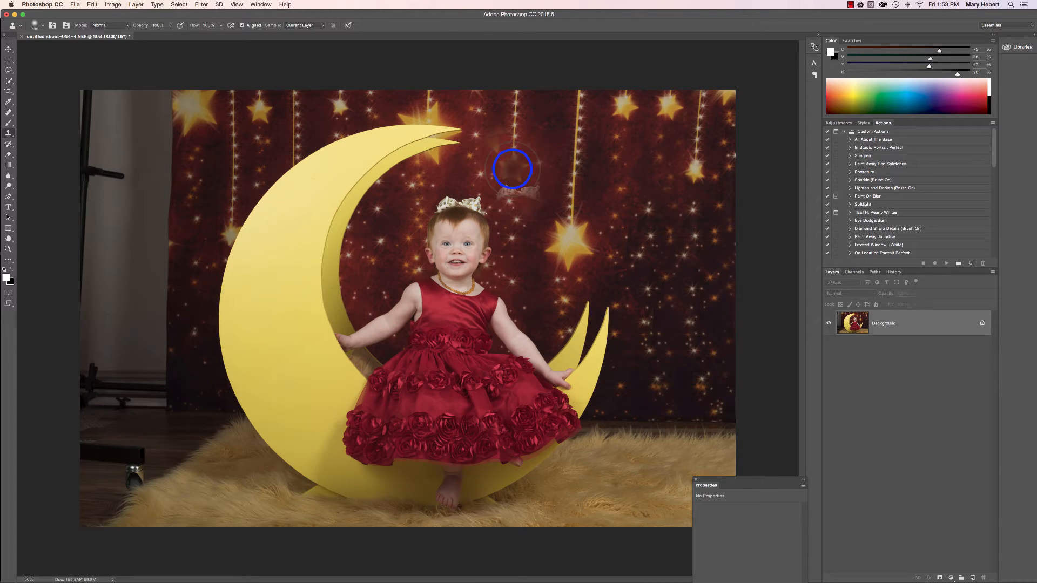
key(bracketleft)
key(bracketleft)
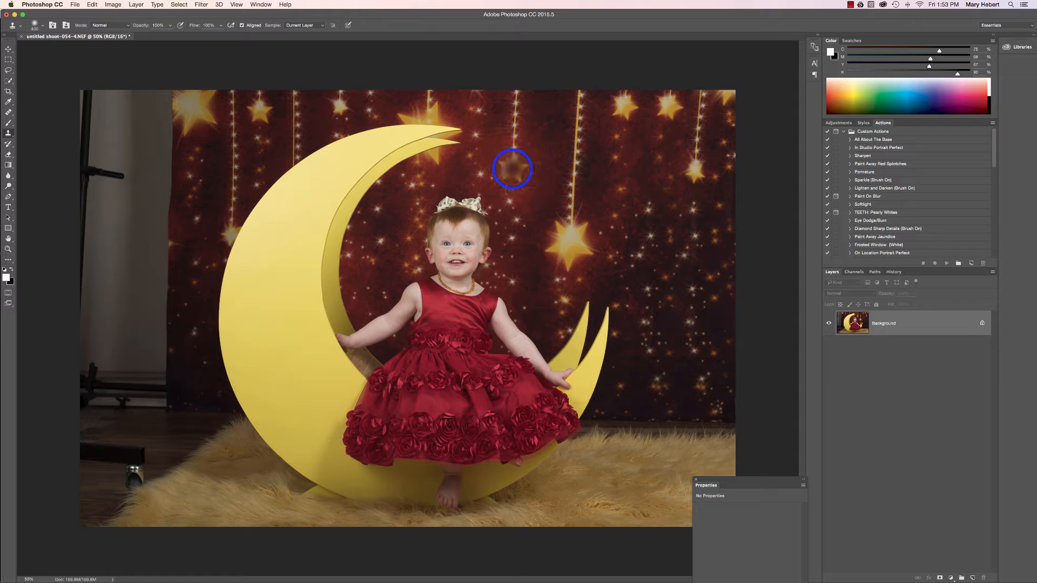
alt+click(513, 169)
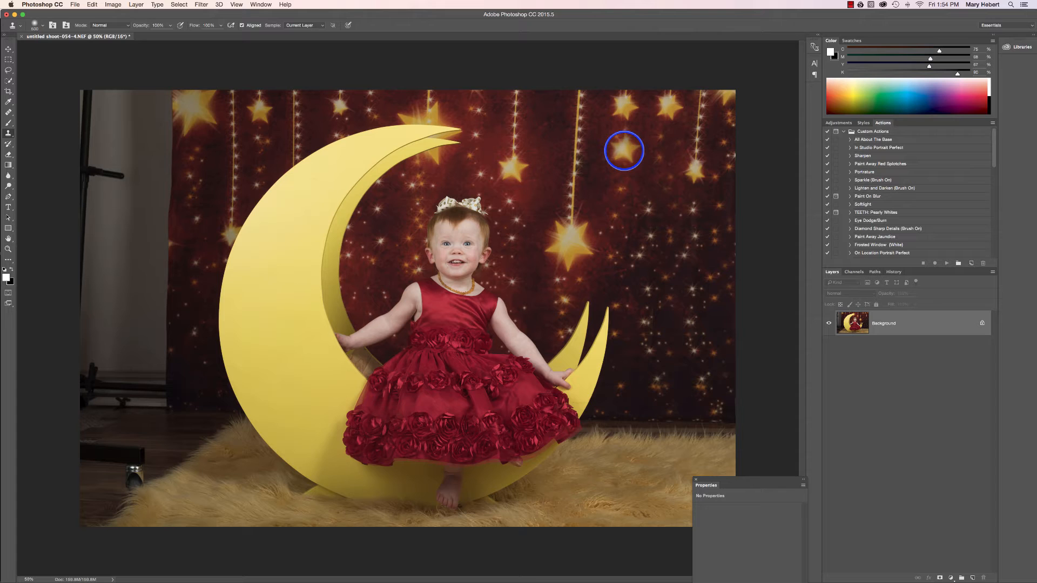
alt+click(624, 150)
drag(624, 151, 628, 82)
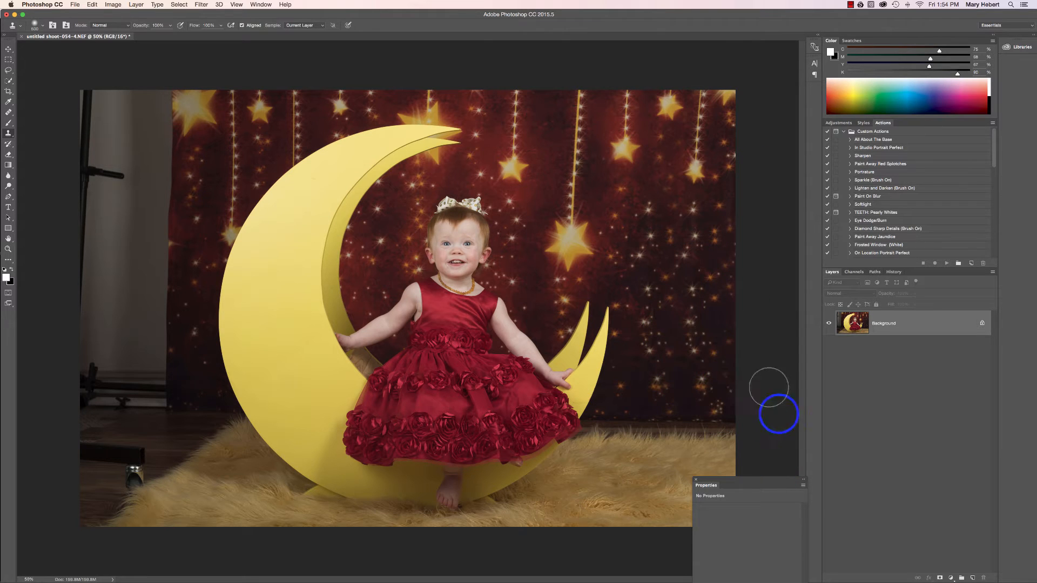
Clone backdrop texture with a smaller stamp over the repeated sparkle pattern to the right of the moon's tips
key(bracketleft)
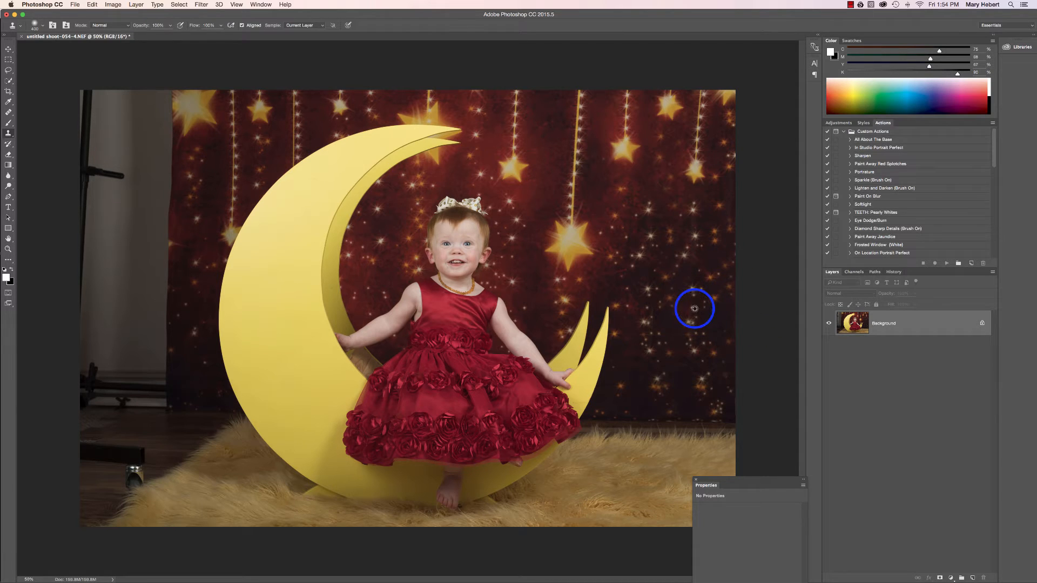
alt+click(702, 239)
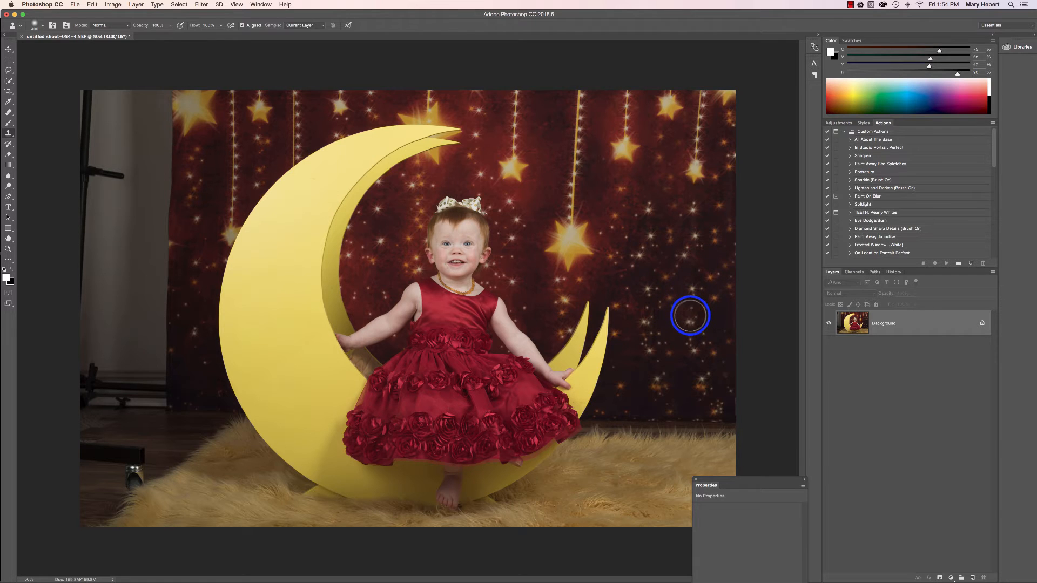
mouse_move(690, 316)
mouse_down()
mouse_move(698, 347)
mouse_move(670, 354)
mouse_up()
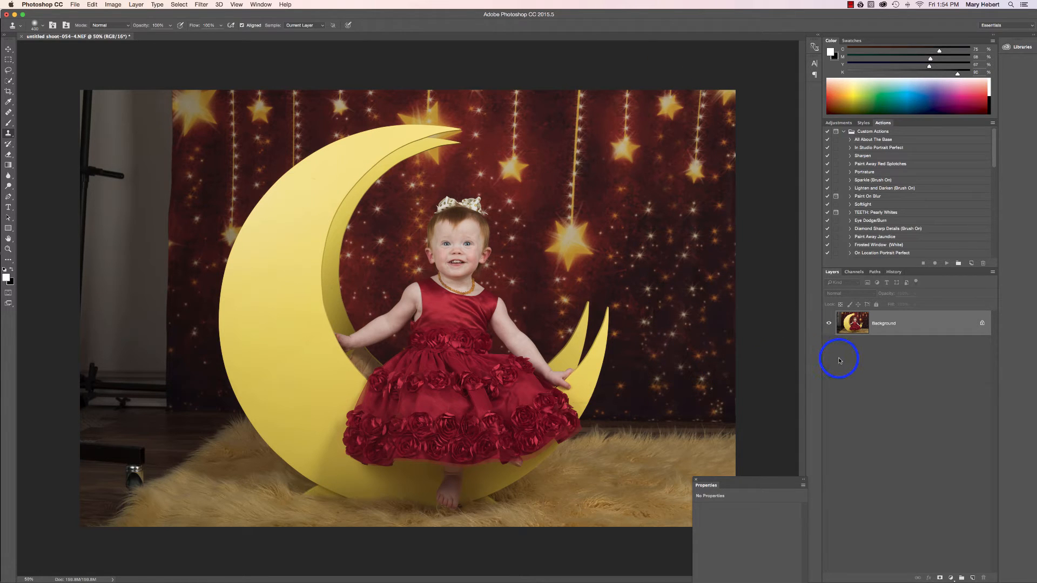
Duplicate the Background layer and unlock the original layer beneath the copy
key(super+j)
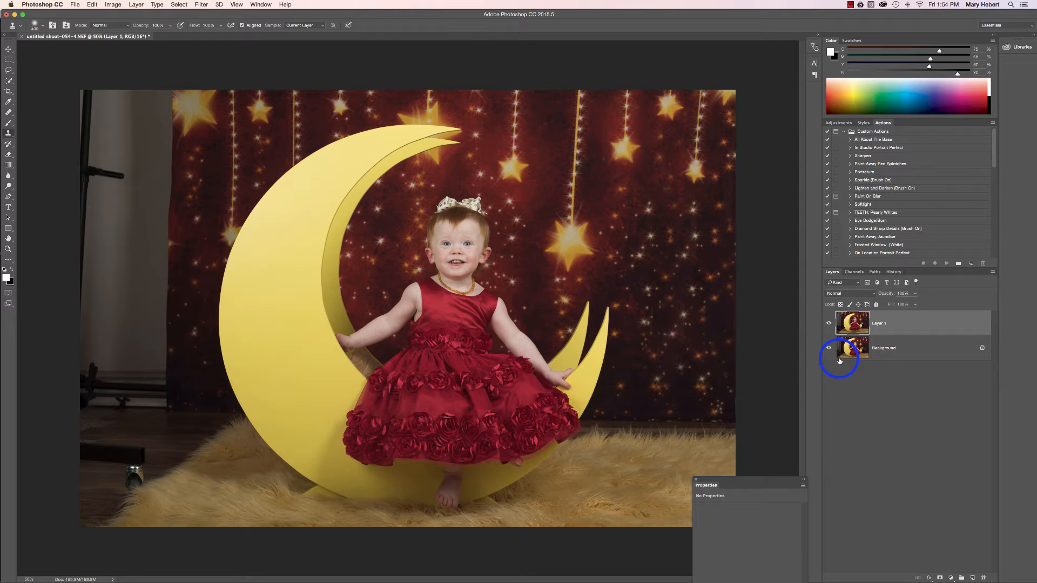
click(877, 354)
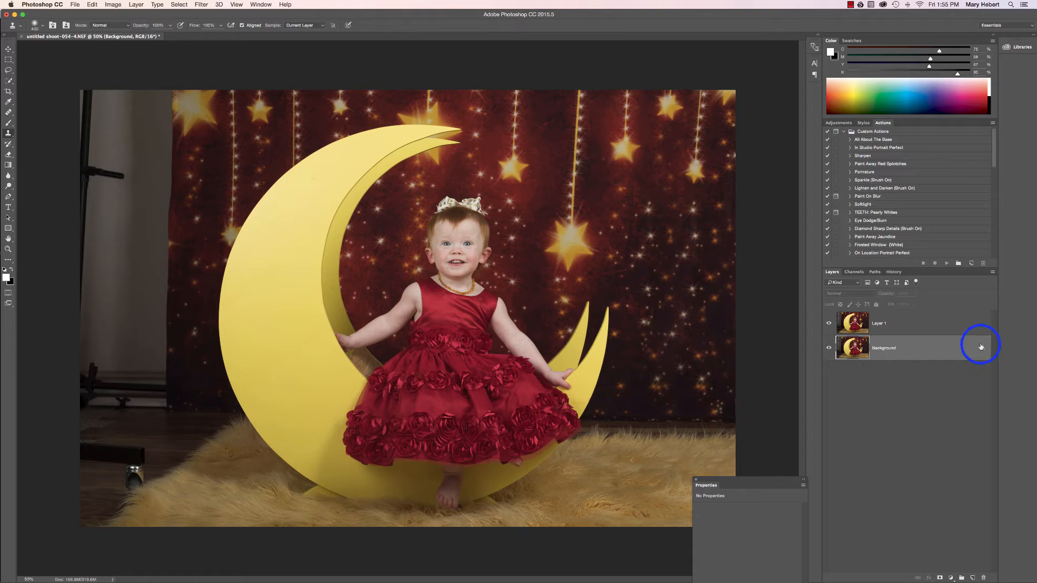
click(981, 349)
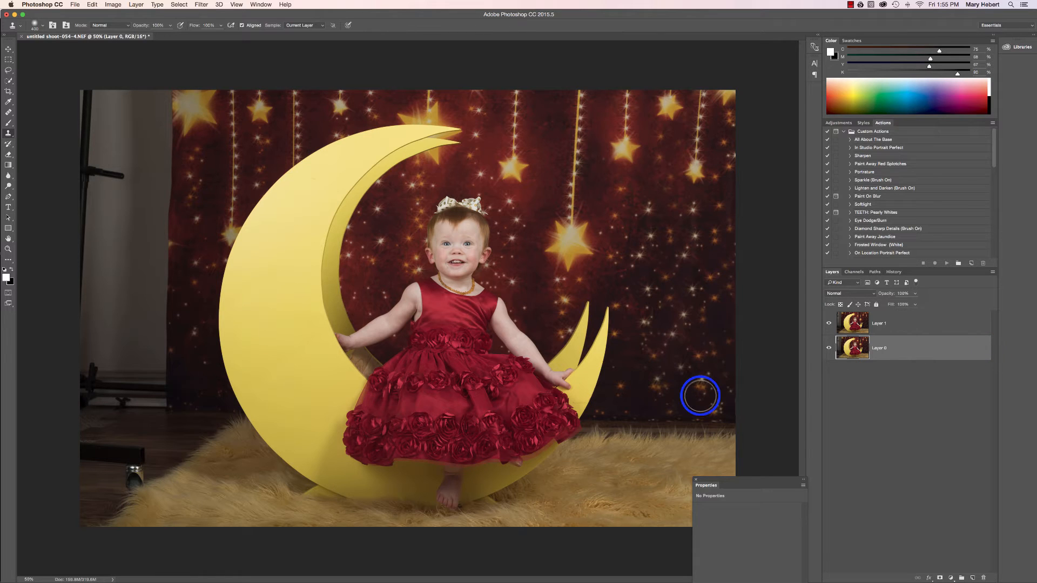
Flip the unlocked lower layer horizontally with Free Transform
key(super+t)
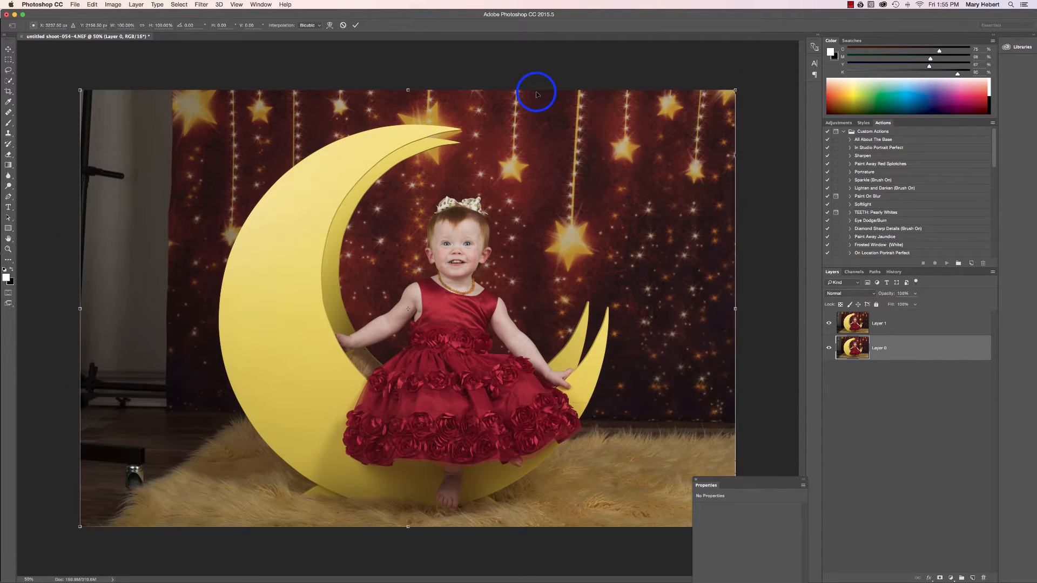
right_click(420, 202)
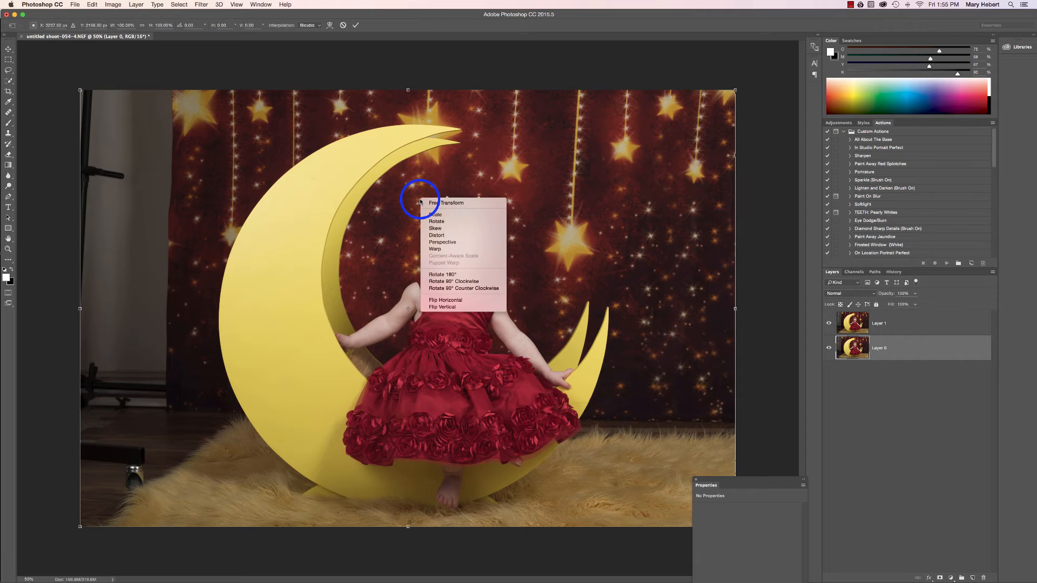
click(464, 299)
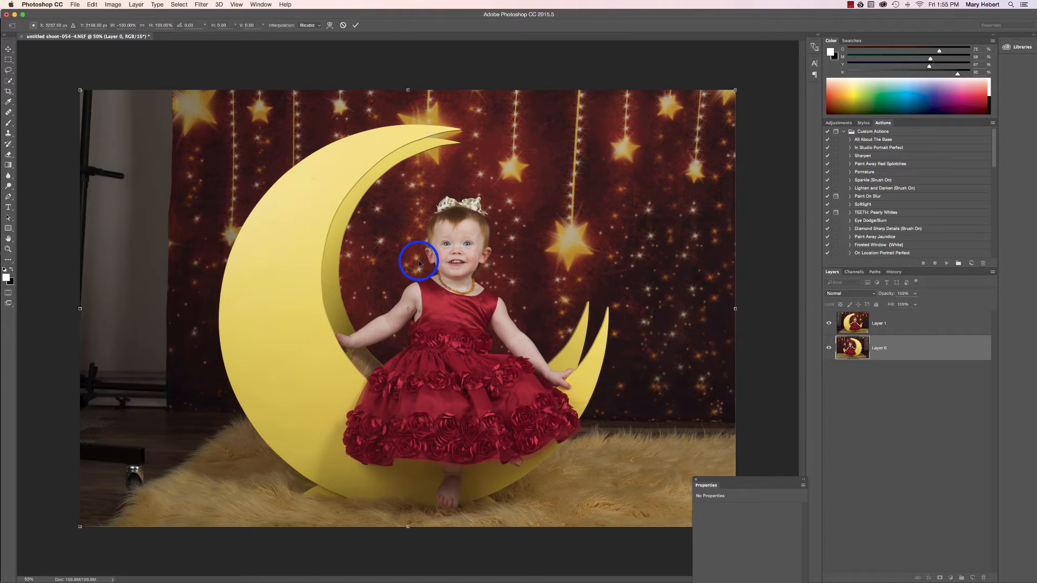
key(Return)
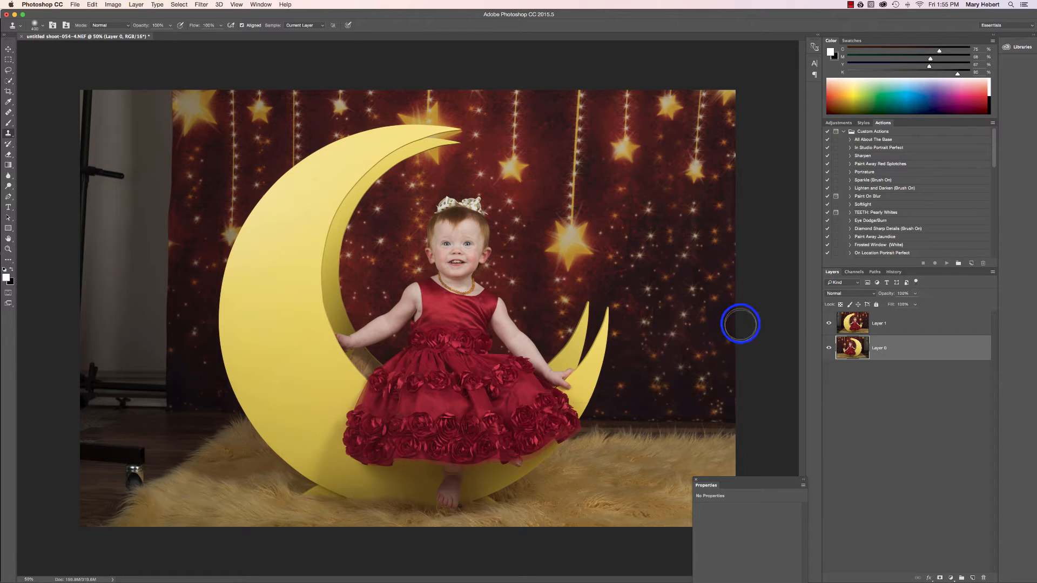
Add a white layer mask to Layer 1
click(854, 323)
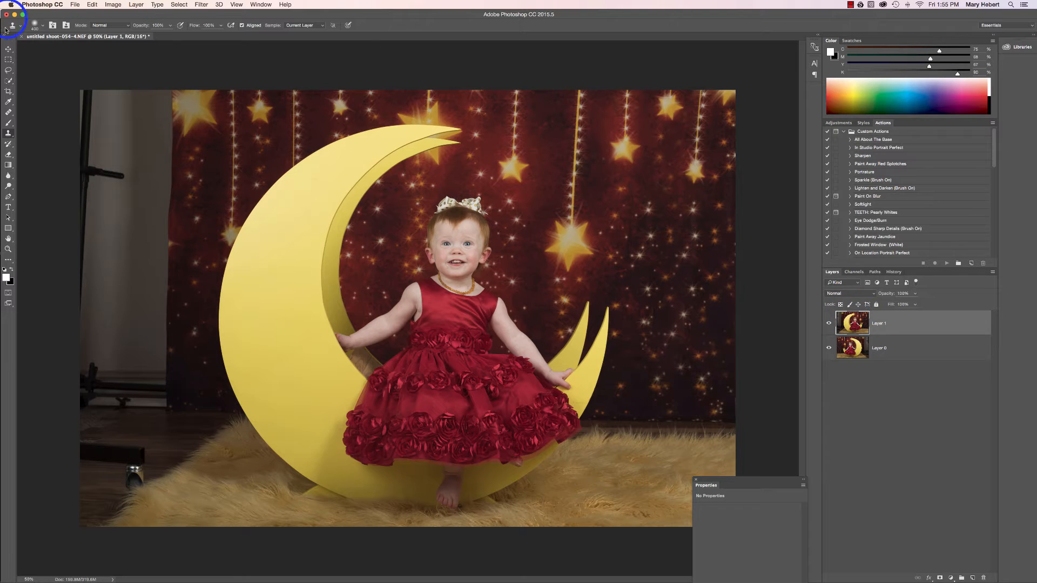
click(940, 578)
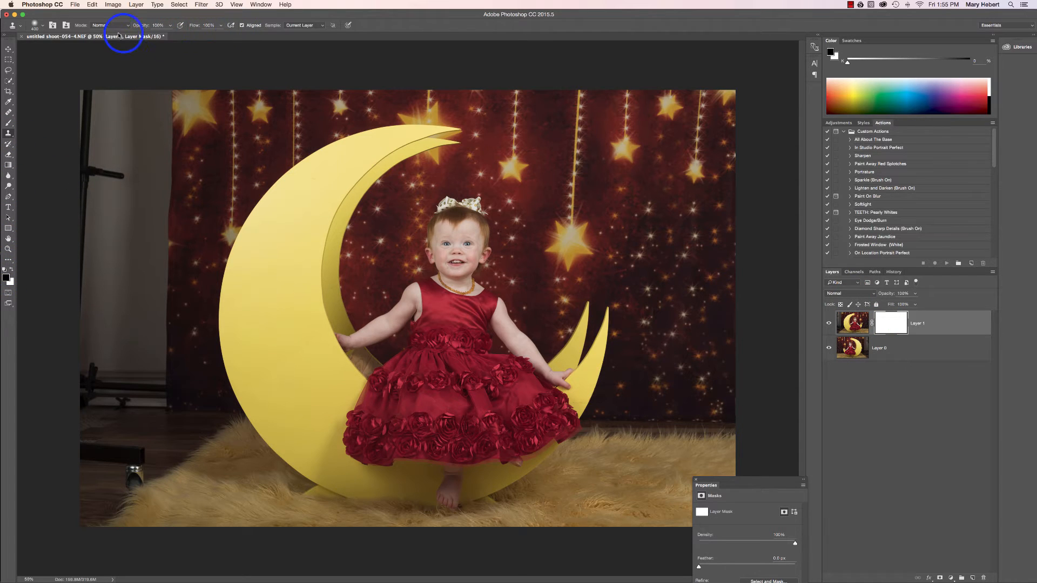
click(112, 166)
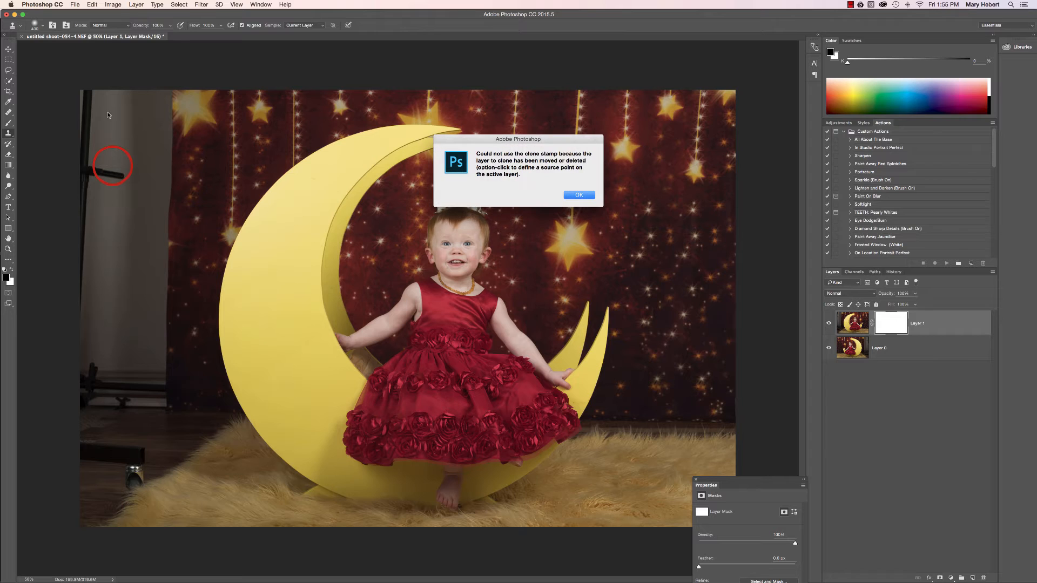
click(576, 195)
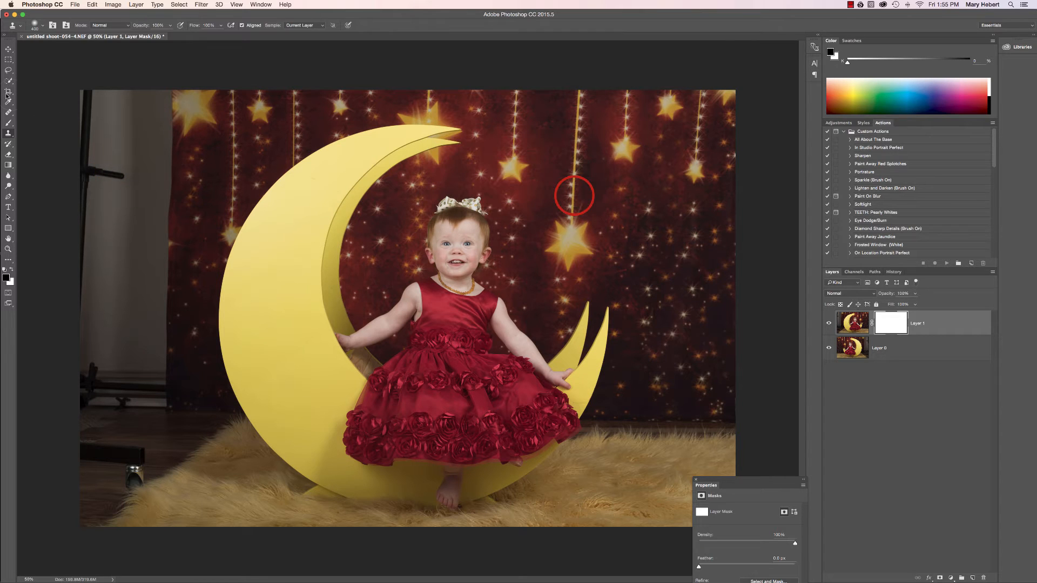
Paint black on Layer 1's mask with a large brush over the bare wall and stand to reveal the flipped backdrop
click(8, 123)
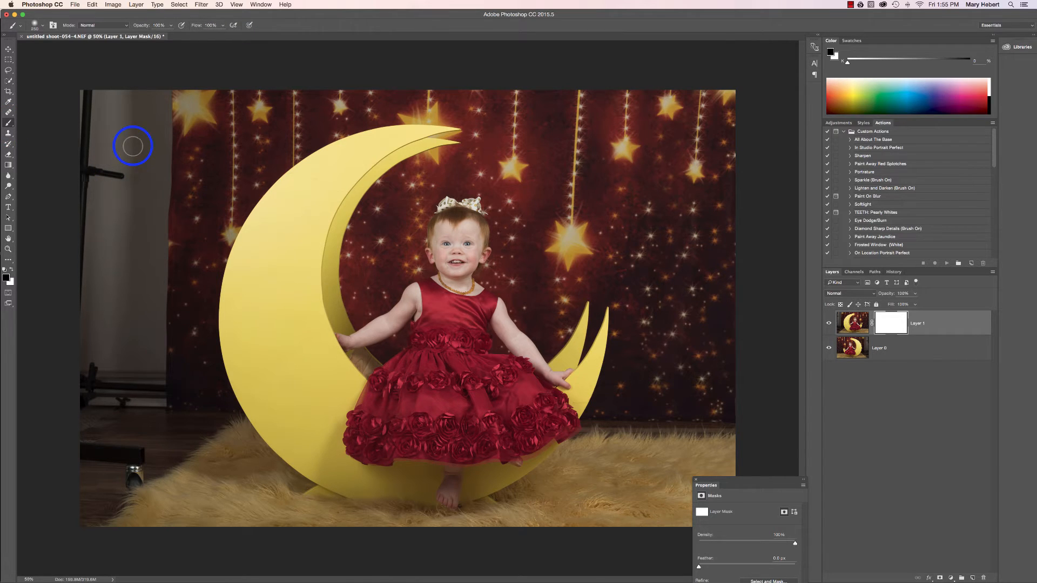
key(bracketright)
key(bracketright)
key(bracketright)
key(bracketright)
key(bracketright)
key(bracketright)
key(bracketright)
key(bracketright)
key(bracketright)
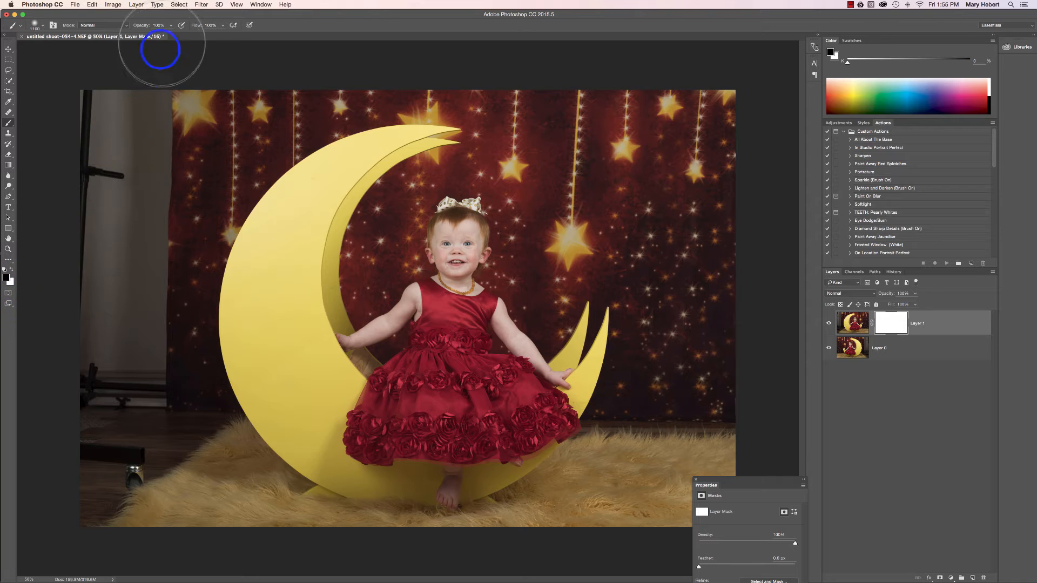
mouse_move(115, 121)
mouse_down()
mouse_move(104, 203)
mouse_move(135, 146)
mouse_move(121, 231)
mouse_move(132, 363)
mouse_move(102, 407)
mouse_move(111, 463)
mouse_move(120, 466)
mouse_move(102, 446)
mouse_move(127, 433)
mouse_up()
Paint black on the mask with a smaller brush along the fur rug's back edge, from the outer side to the moon's base
key(bracketleft)
key(bracketleft)
key(bracketleft)
key(bracketleft)
key(bracketleft)
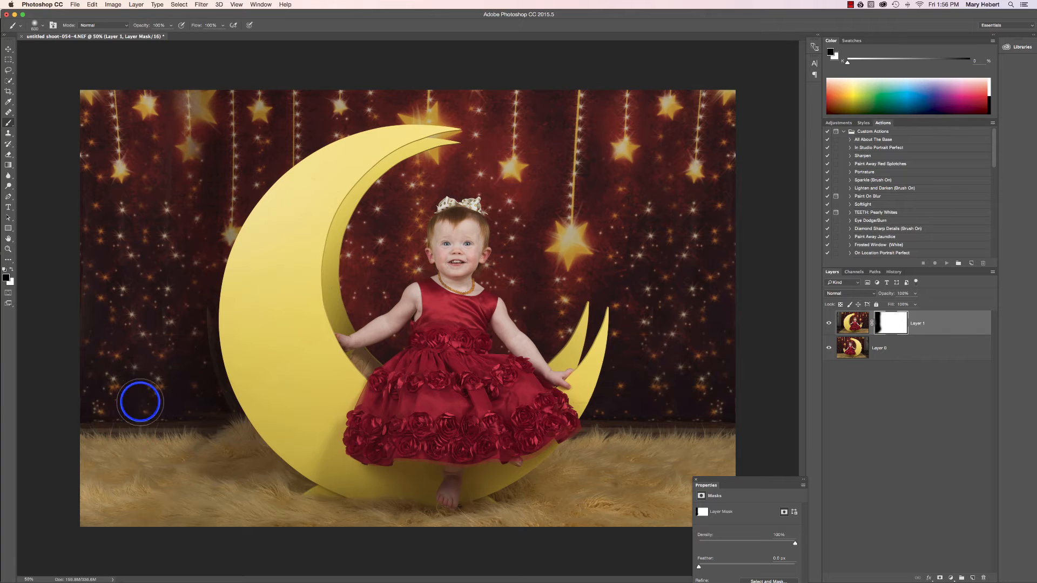
key(bracketleft)
key(bracketleft)
key(bracketleft)
key(bracketleft)
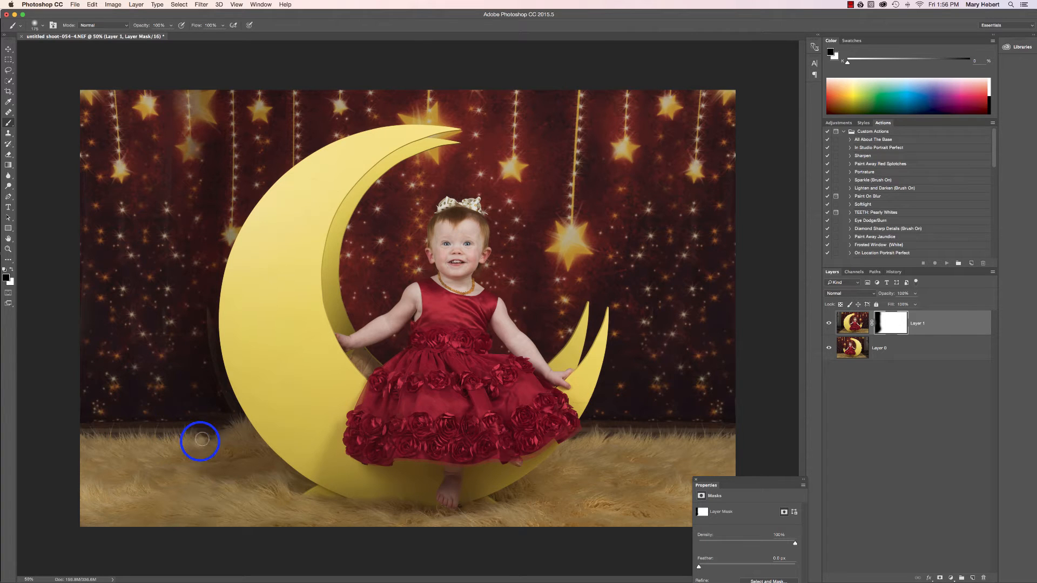
mouse_move(201, 439)
mouse_down()
mouse_move(190, 466)
mouse_move(212, 474)
mouse_move(214, 454)
mouse_move(198, 469)
mouse_move(216, 431)
mouse_move(125, 431)
mouse_up()
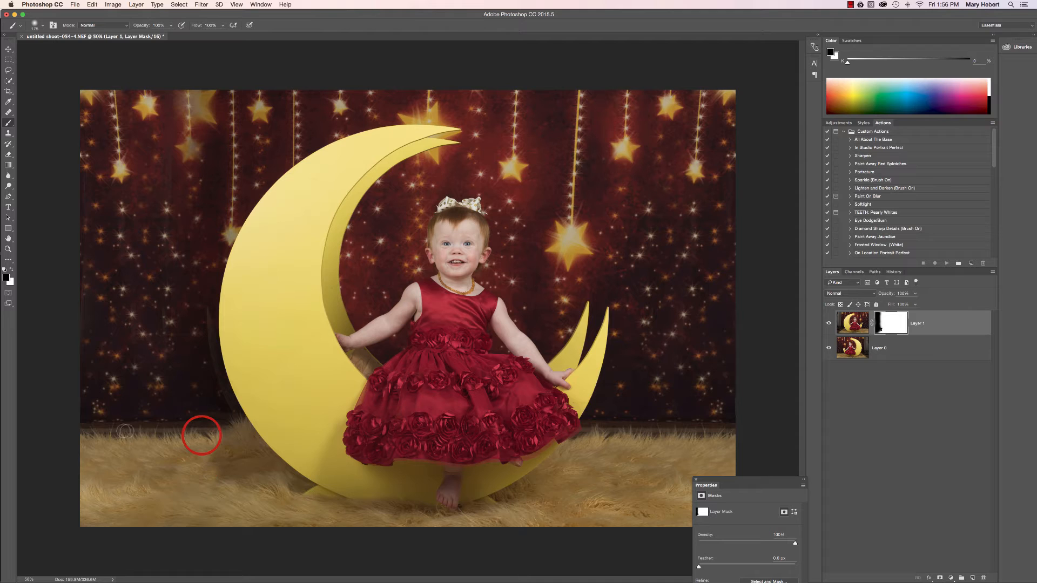
drag(201, 435, 243, 444)
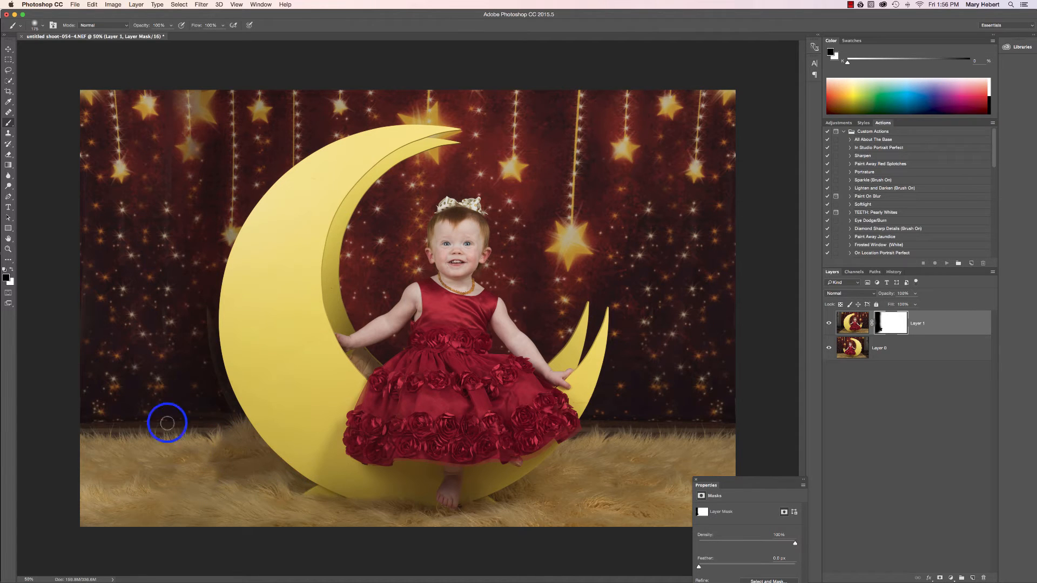
Paint black on the mask over the leftover large star and the upper backdrop beside it to blend in the flipped layer
drag(170, 141, 165, 203)
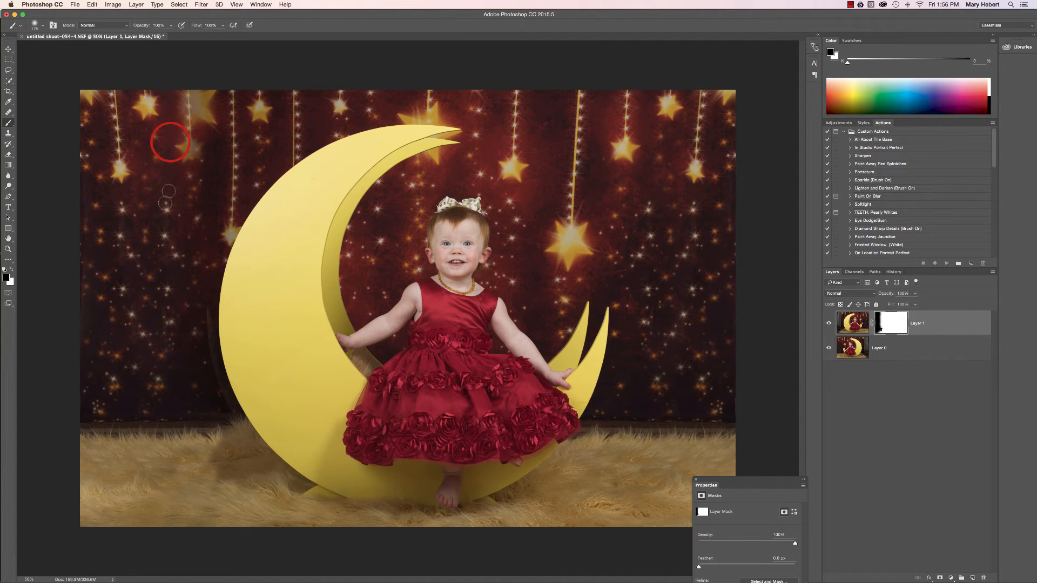
mouse_move(189, 106)
mouse_down()
mouse_move(200, 155)
mouse_move(197, 106)
mouse_move(213, 125)
mouse_up()
mouse_move(213, 124)
mouse_down()
mouse_move(213, 86)
mouse_move(208, 102)
mouse_move(194, 77)
mouse_move(181, 129)
mouse_move(182, 61)
mouse_up()
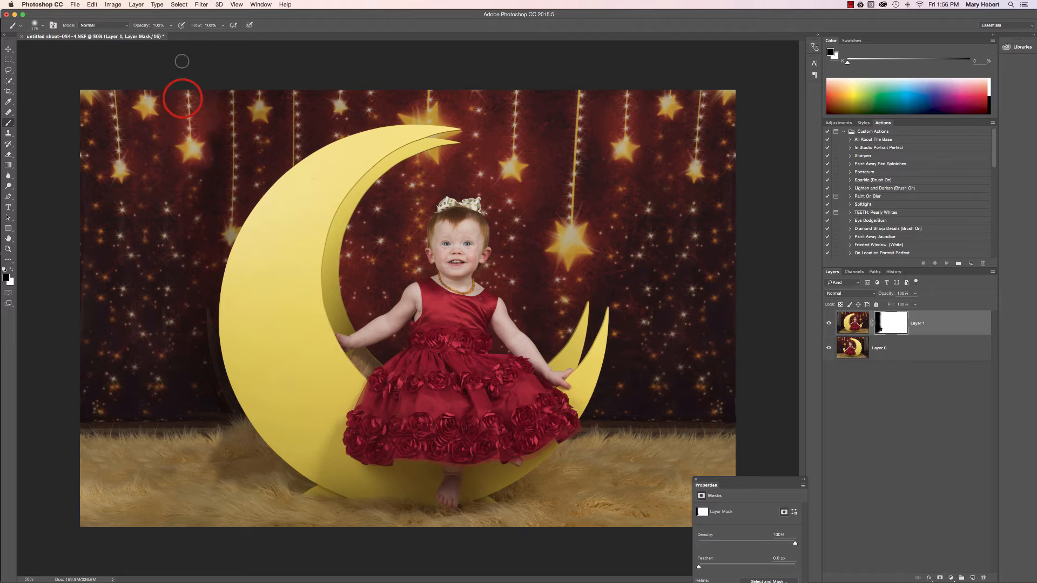
mouse_move(170, 173)
mouse_down()
mouse_move(125, 158)
mouse_move(120, 66)
mouse_up()
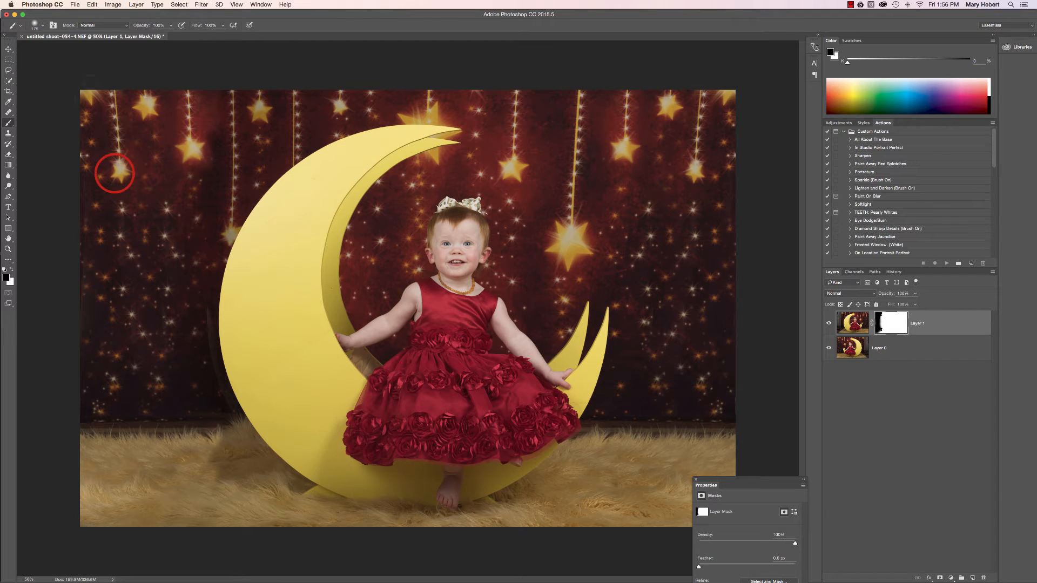
drag(79, 99, 93, 86)
Clean up the mask along the moon's outer curve, painting white to restore the original backdrop beside it
mouse_move(215, 216)
mouse_down()
mouse_move(125, 355)
mouse_move(177, 371)
mouse_move(215, 338)
mouse_move(212, 308)
mouse_move(226, 407)
mouse_move(209, 349)
mouse_move(212, 381)
mouse_move(212, 303)
mouse_move(208, 373)
mouse_move(227, 402)
mouse_move(204, 282)
mouse_up()
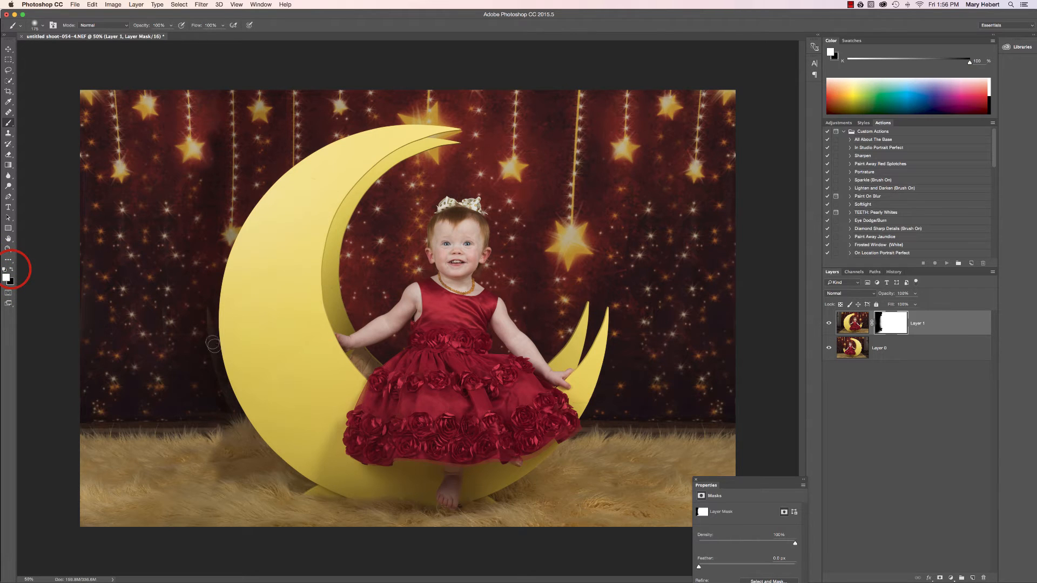
drag(213, 344, 209, 344)
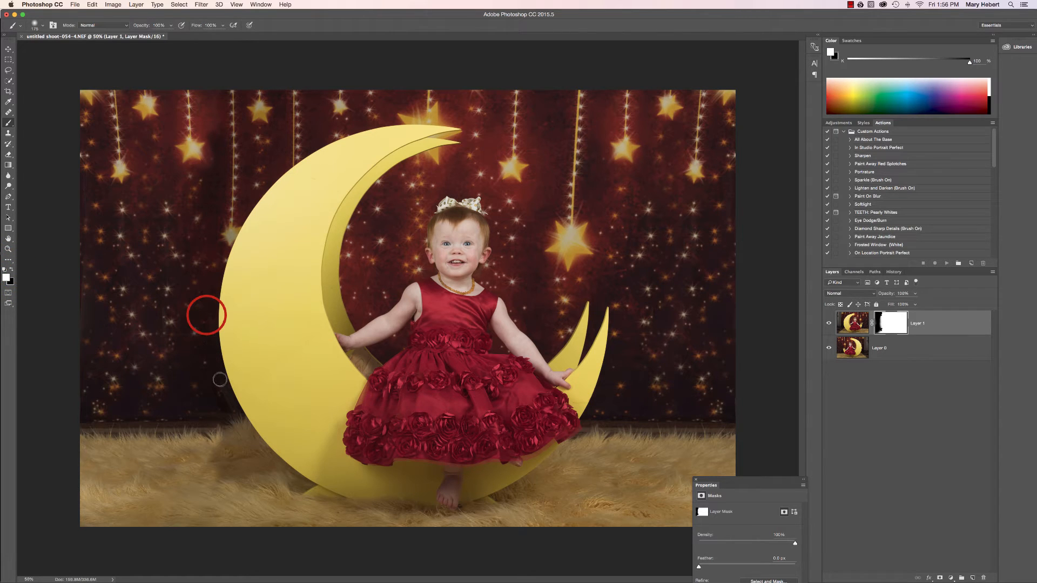
click(223, 390)
drag(211, 306, 213, 295)
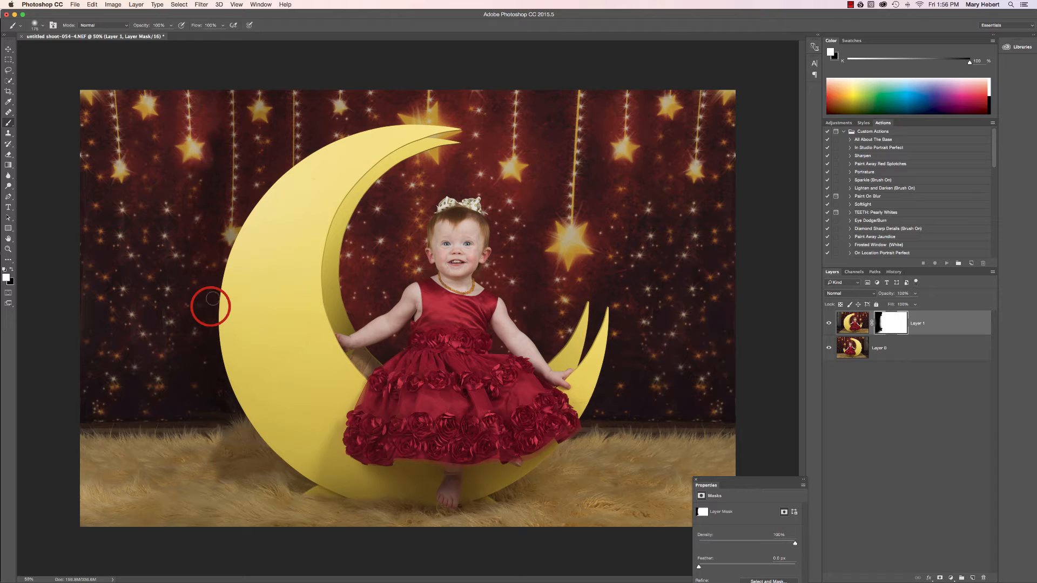
Blend the rug shadow beside the moon's base by painting black on the mask at 50% opacity, and flatten the image
mouse_move(336, 574)
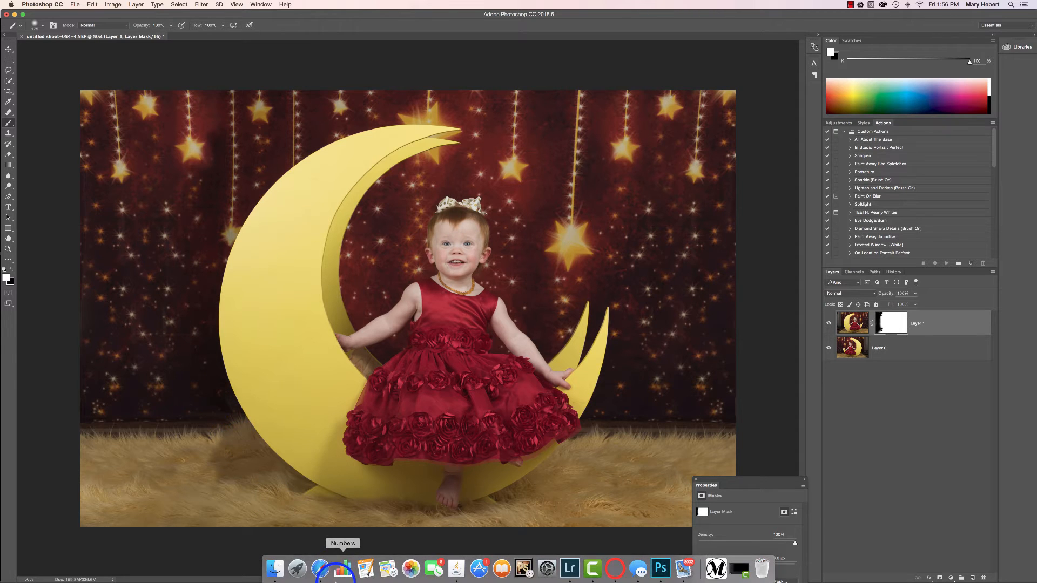
click(11, 270)
mouse_move(213, 456)
mouse_down()
mouse_move(220, 440)
mouse_move(221, 501)
mouse_move(236, 483)
mouse_up()
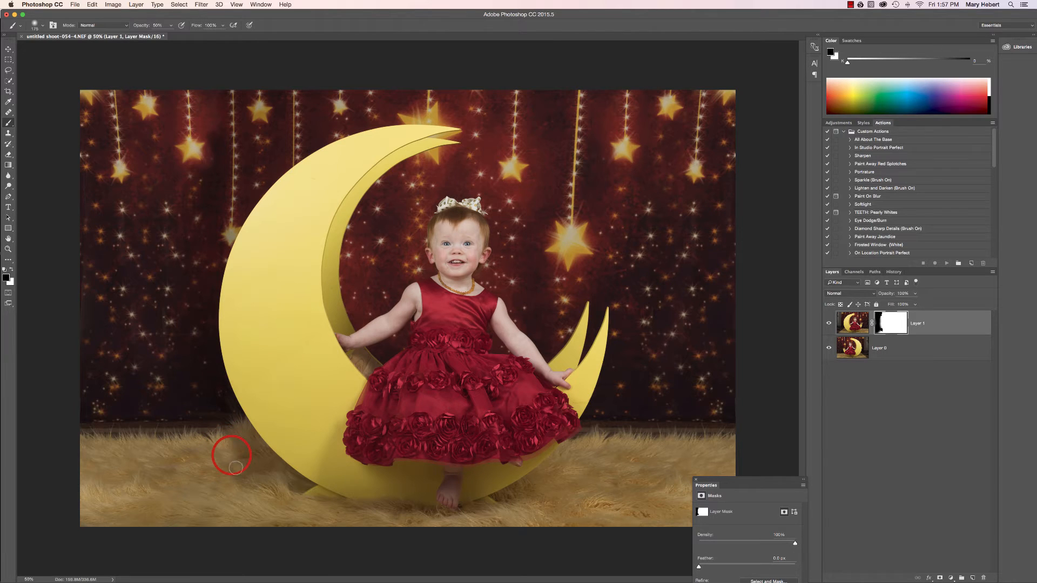
mouse_move(233, 476)
mouse_down()
mouse_move(254, 483)
mouse_move(235, 443)
mouse_move(226, 450)
mouse_up()
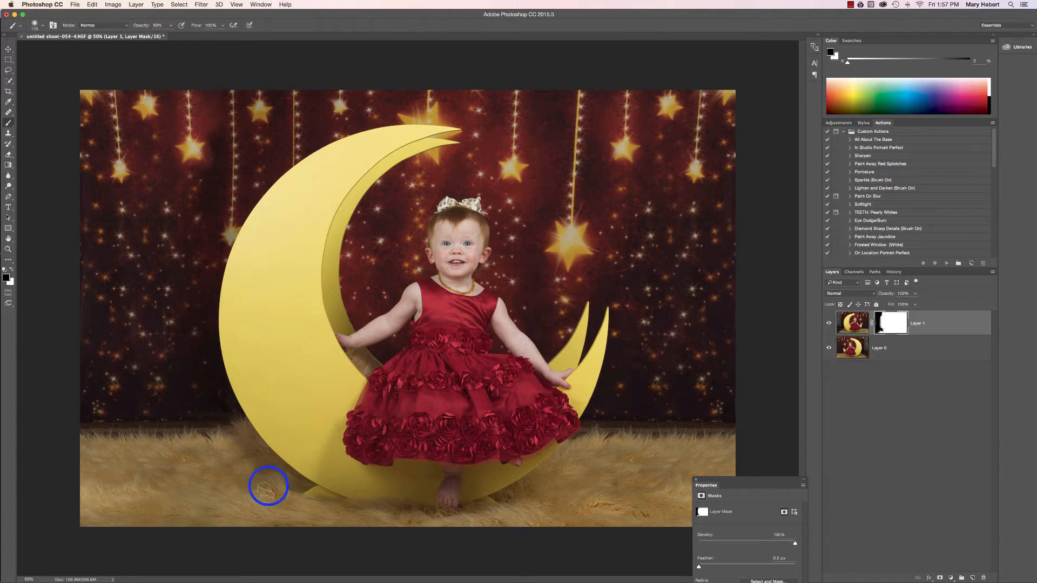
mouse_move(204, 456)
mouse_down()
mouse_move(172, 460)
mouse_move(233, 470)
mouse_up()
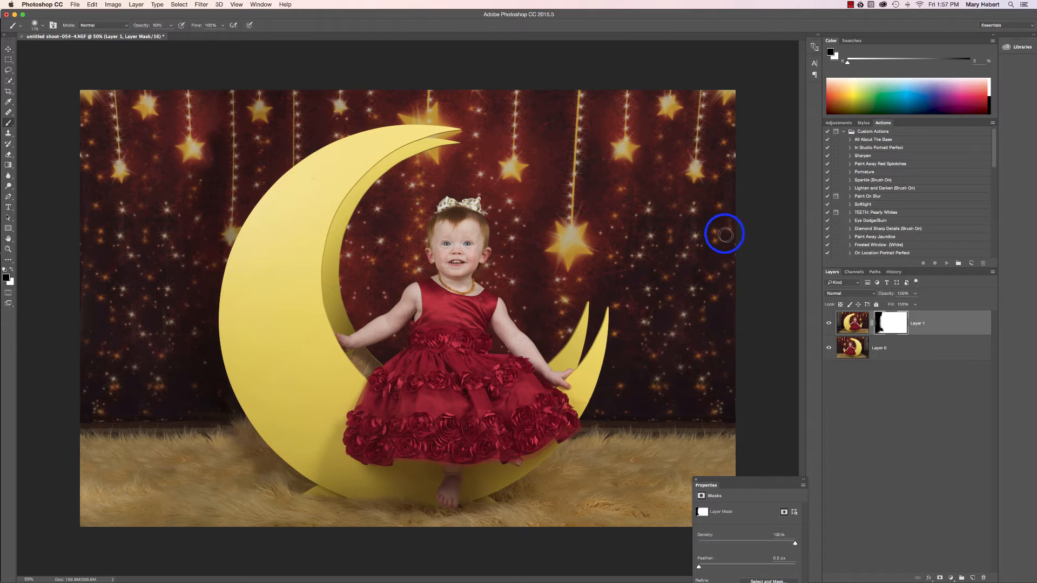
right_click(901, 352)
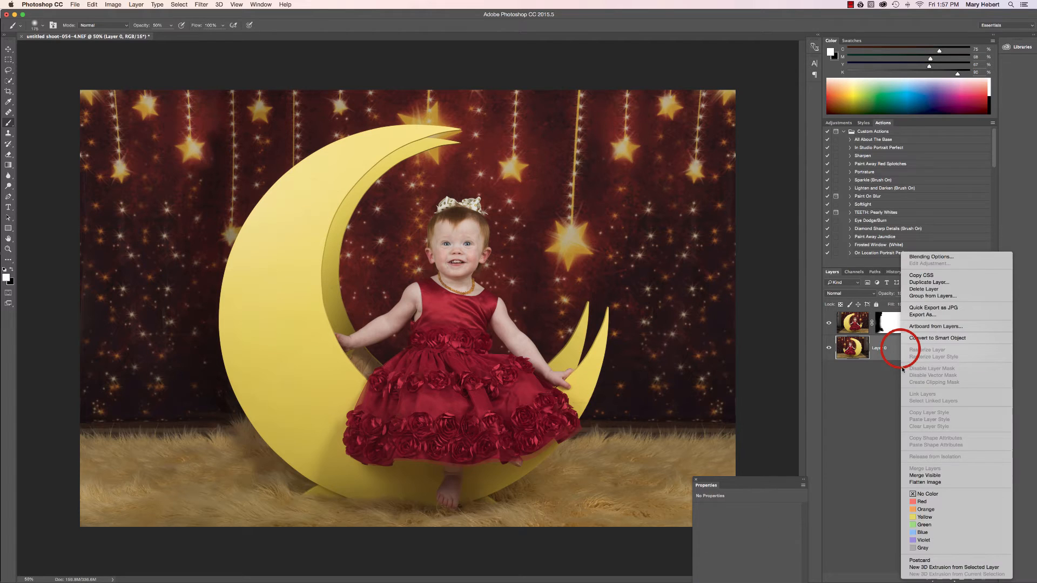
click(933, 483)
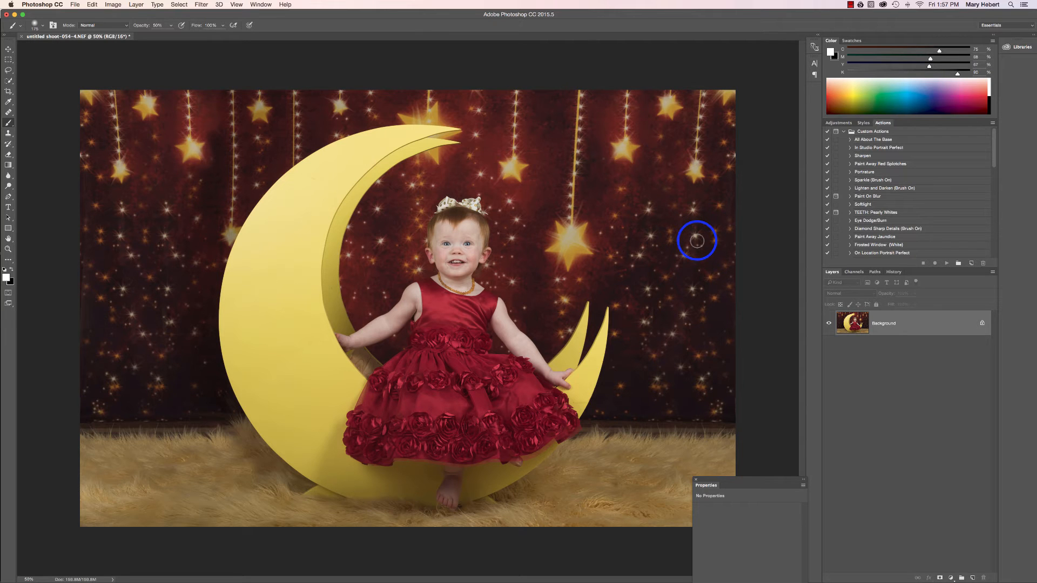
Retouch the shiny drool spot on the child's chin and the skin between the eyes with a small Healing Brush
key(super+equal)
key(super+equal)
key(super+equal)
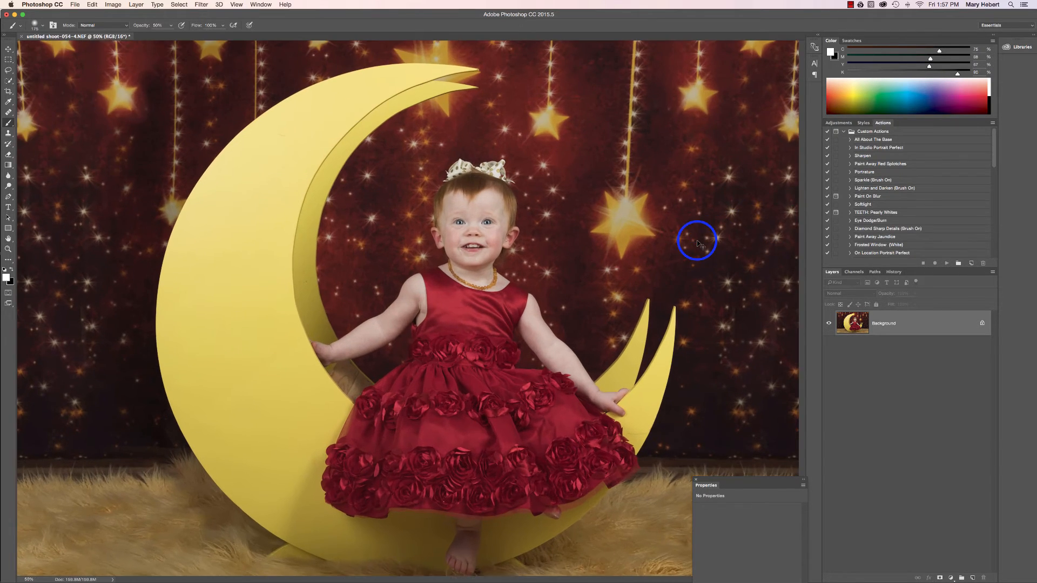
scroll(696, 241, up, 5)
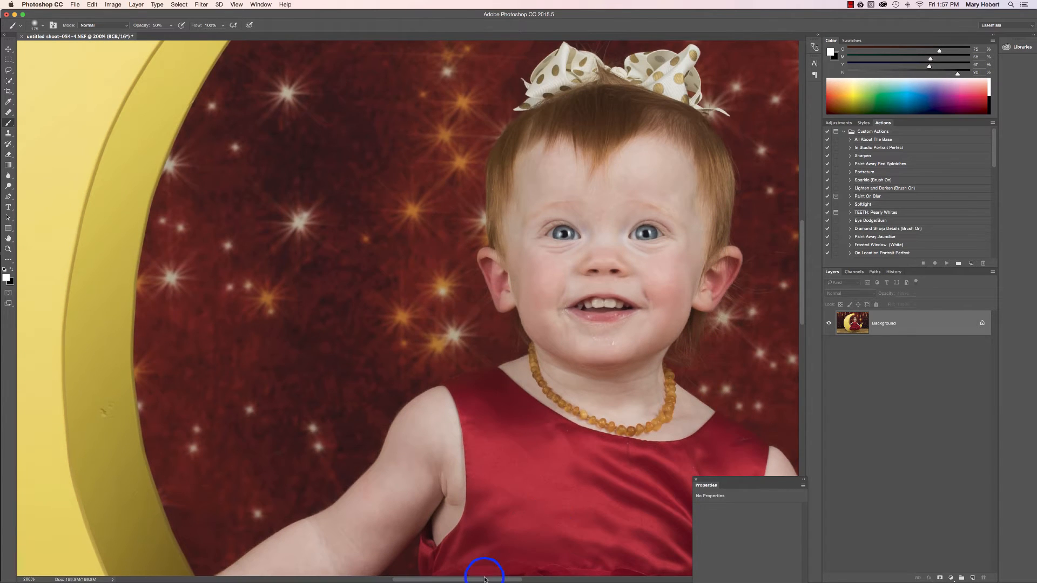
drag(485, 580, 505, 575)
mouse_move(416, 330)
mouse_down()
mouse_move(454, 352)
mouse_move(464, 336)
mouse_move(407, 346)
mouse_move(480, 349)
mouse_move(474, 438)
mouse_move(502, 262)
mouse_up()
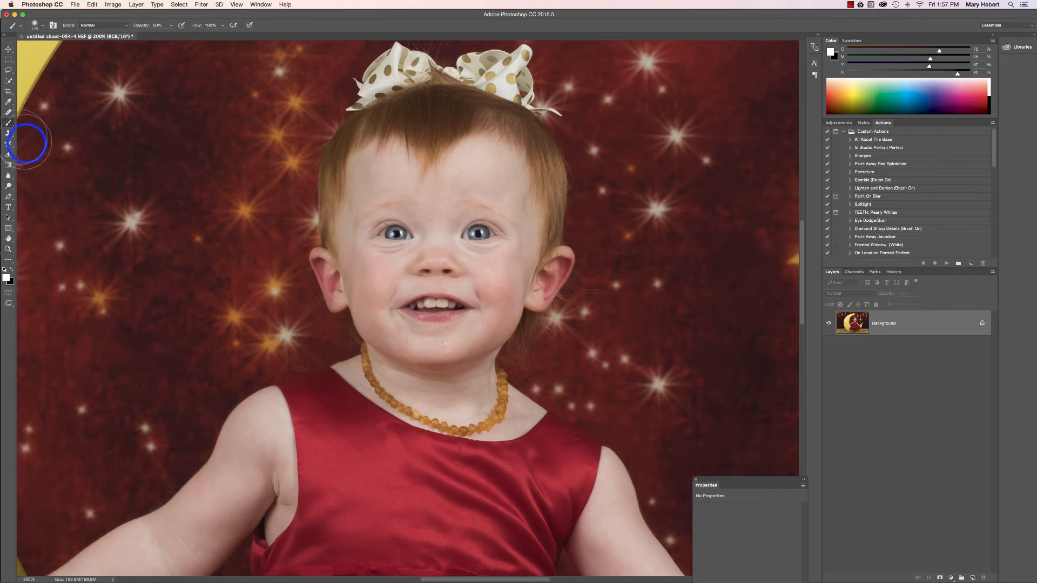
click(9, 113)
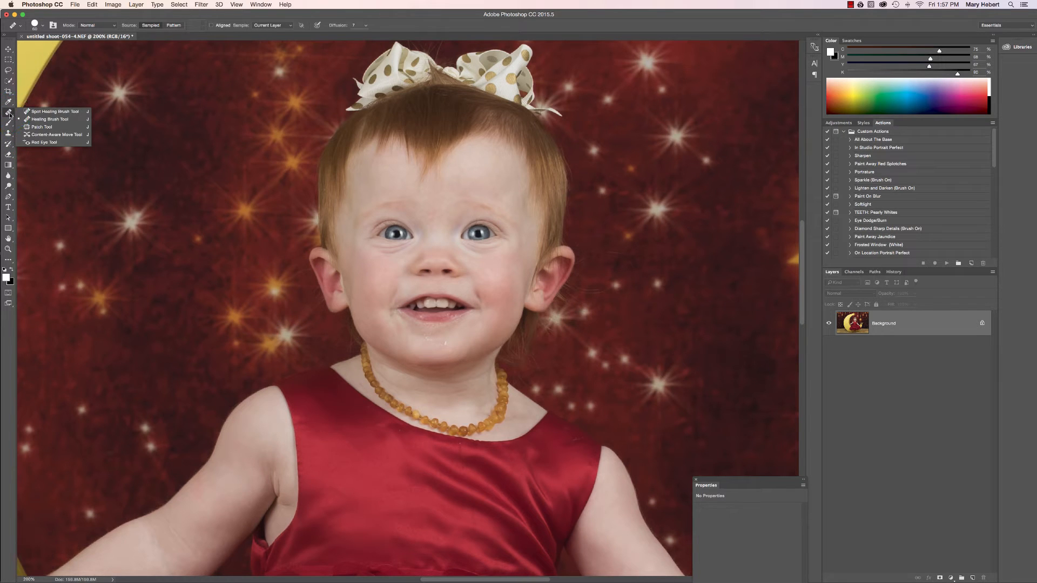
click(43, 119)
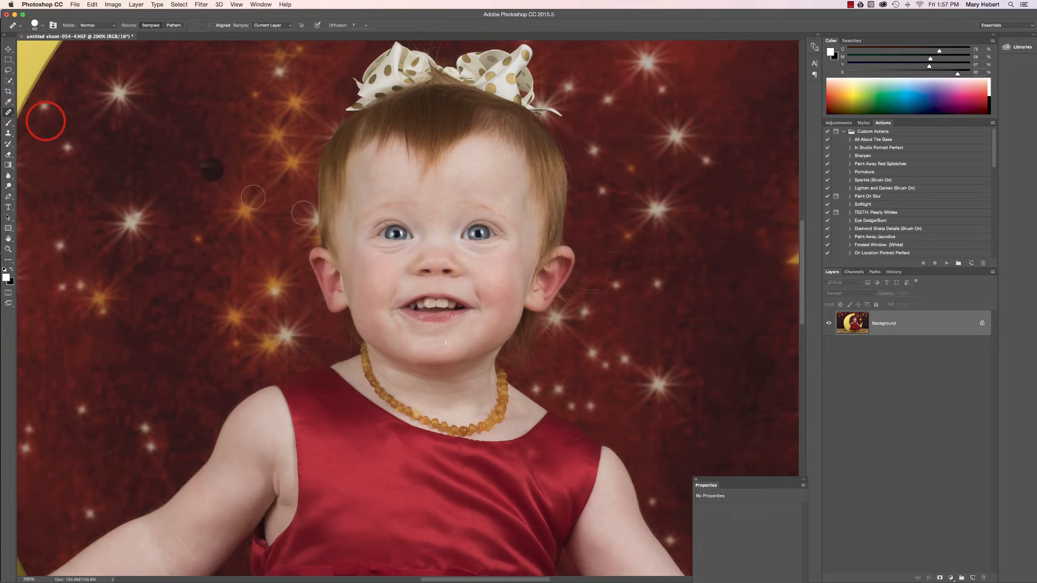
alt+click(329, 224)
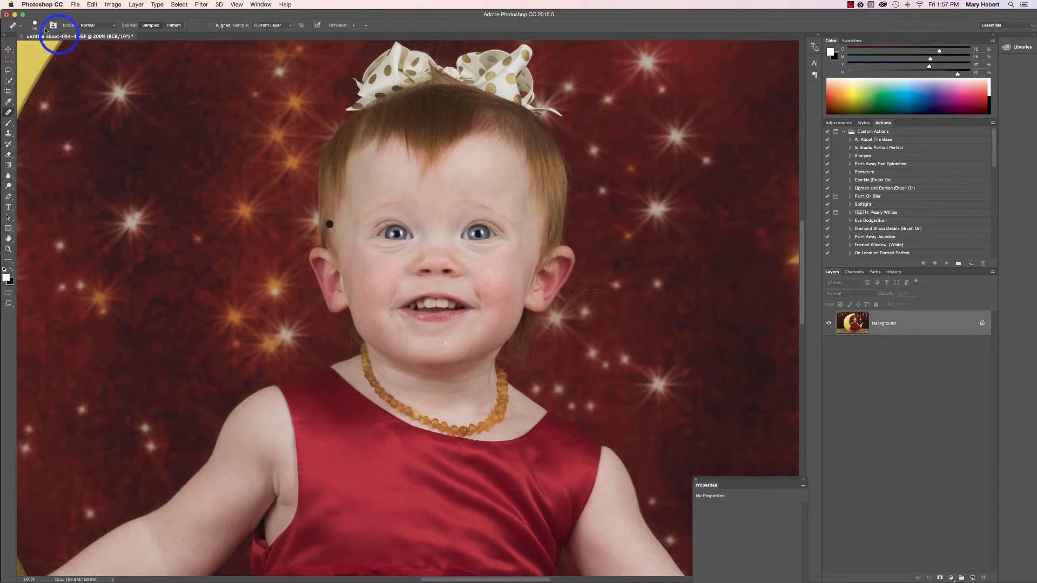
click(358, 329)
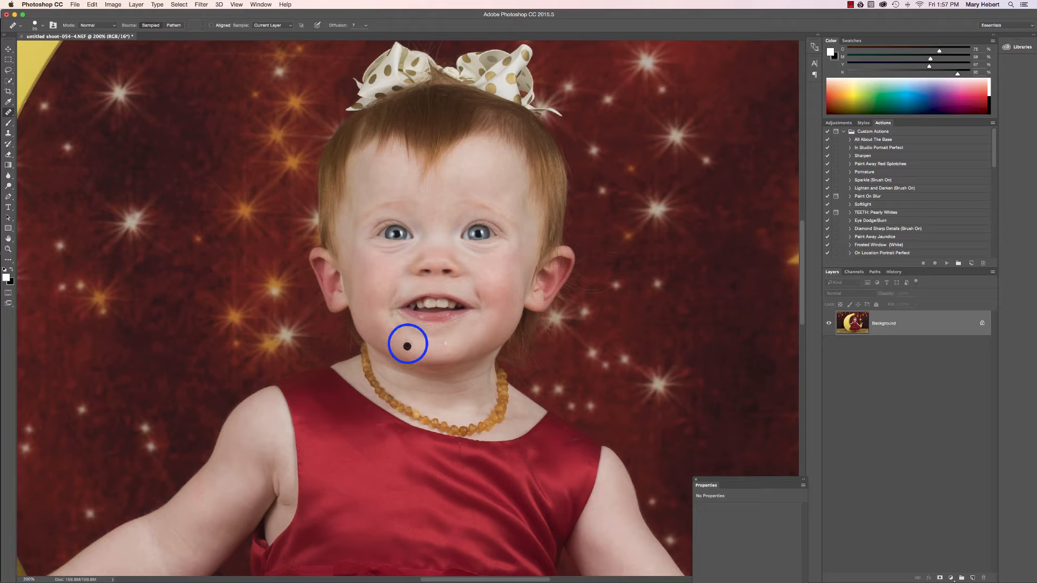
alt+click(465, 333)
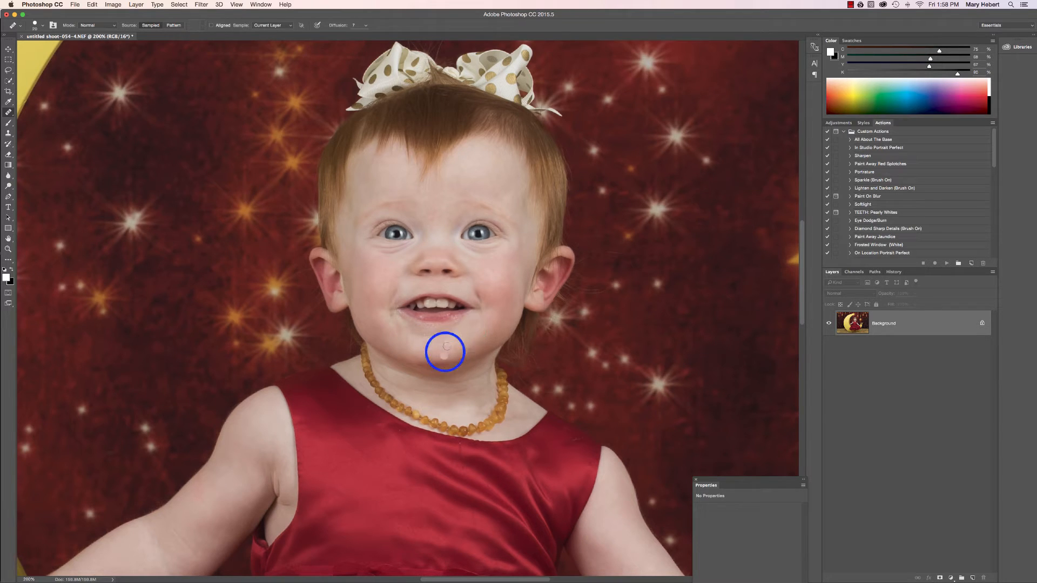
mouse_move(454, 338)
mouse_down()
mouse_move(424, 337)
mouse_move(456, 347)
mouse_up()
click(427, 342)
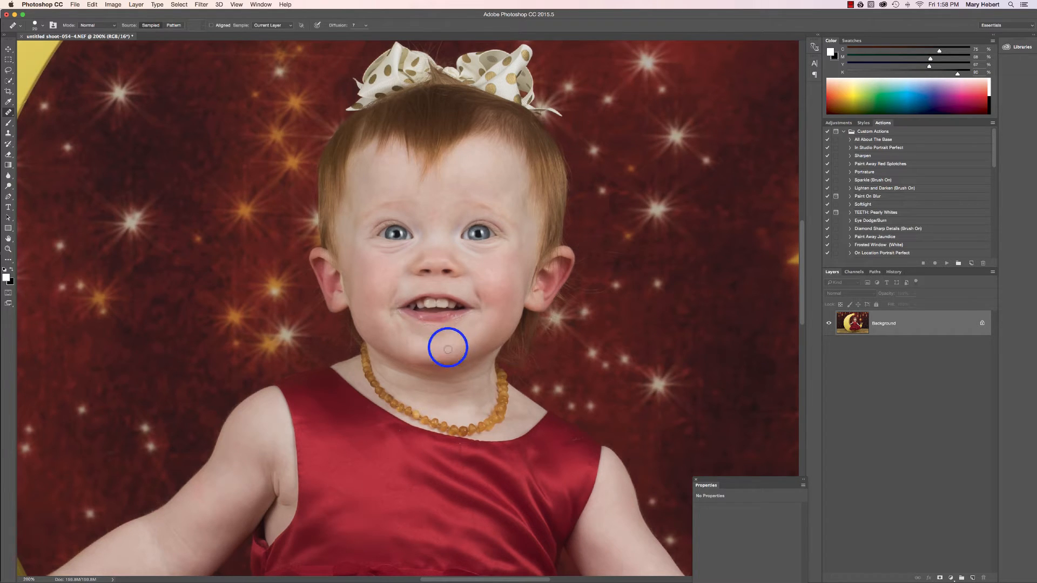
click(441, 350)
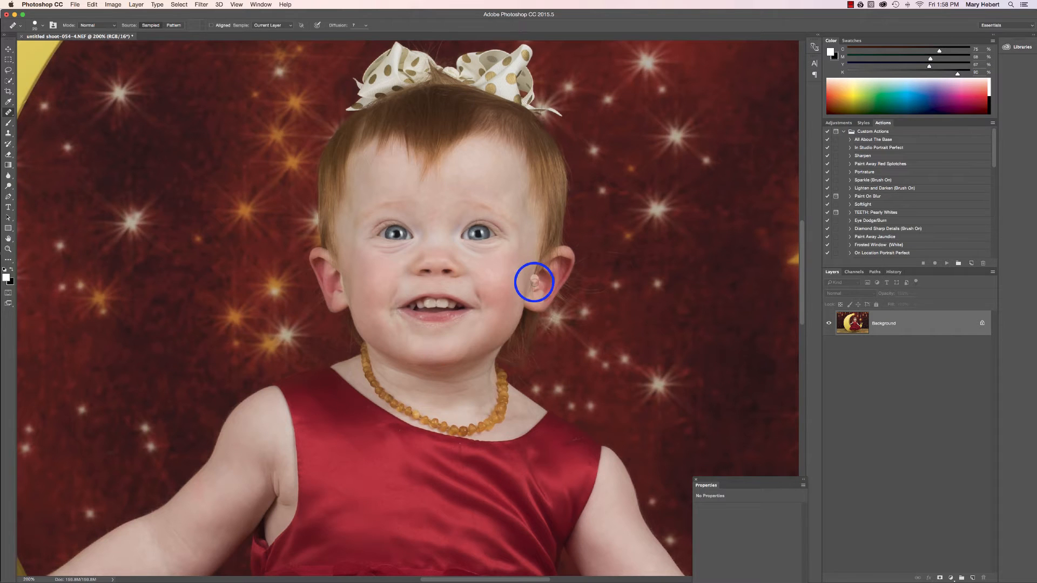
scroll(500, 236, up, 2)
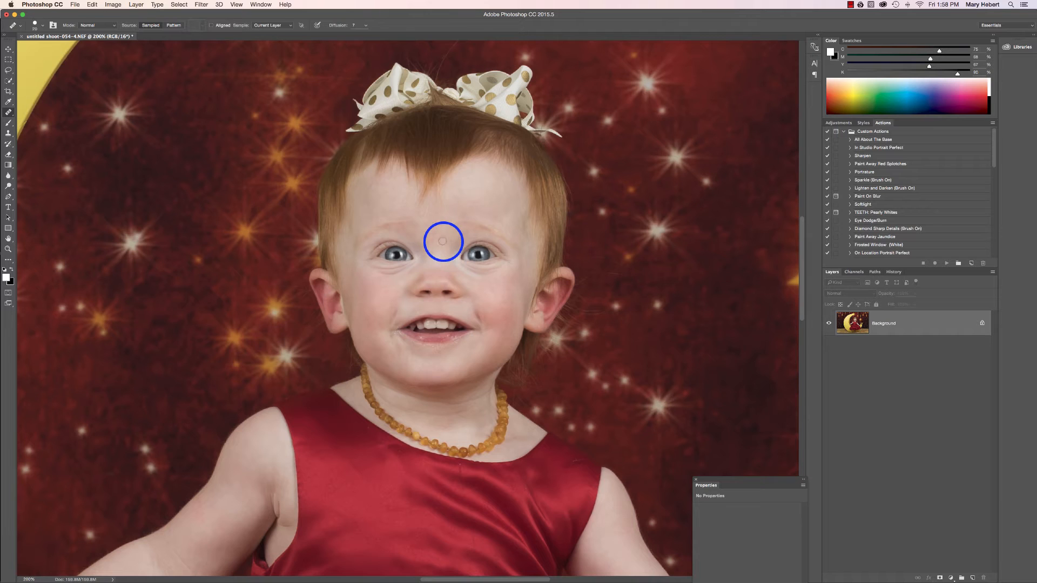
drag(443, 242, 439, 245)
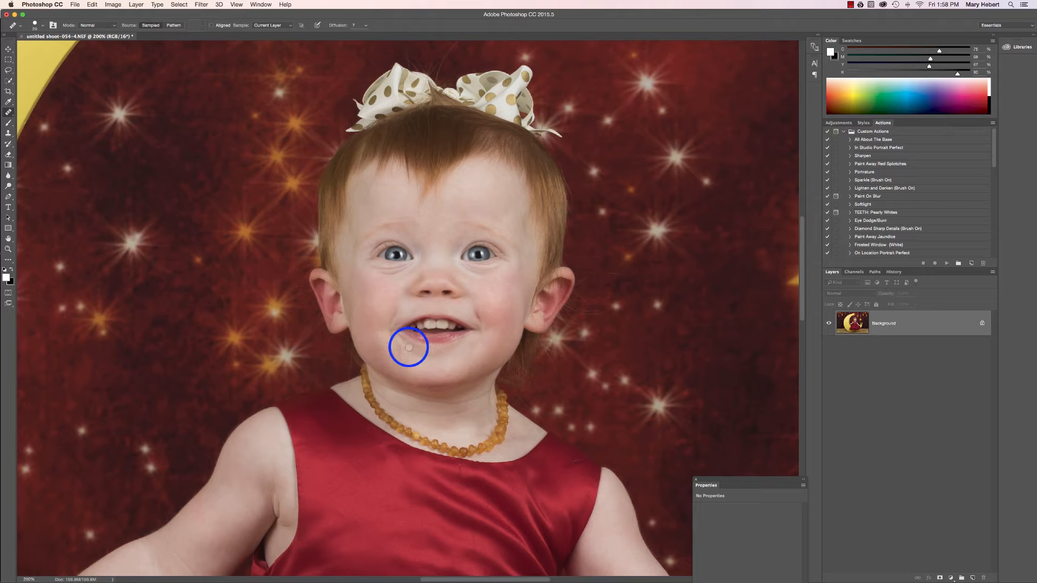
Heal the wet, flaky skin below the lower lip and at the corners of the child's mouth with a smaller Healing Brush
key(super+equal)
key(super+equal)
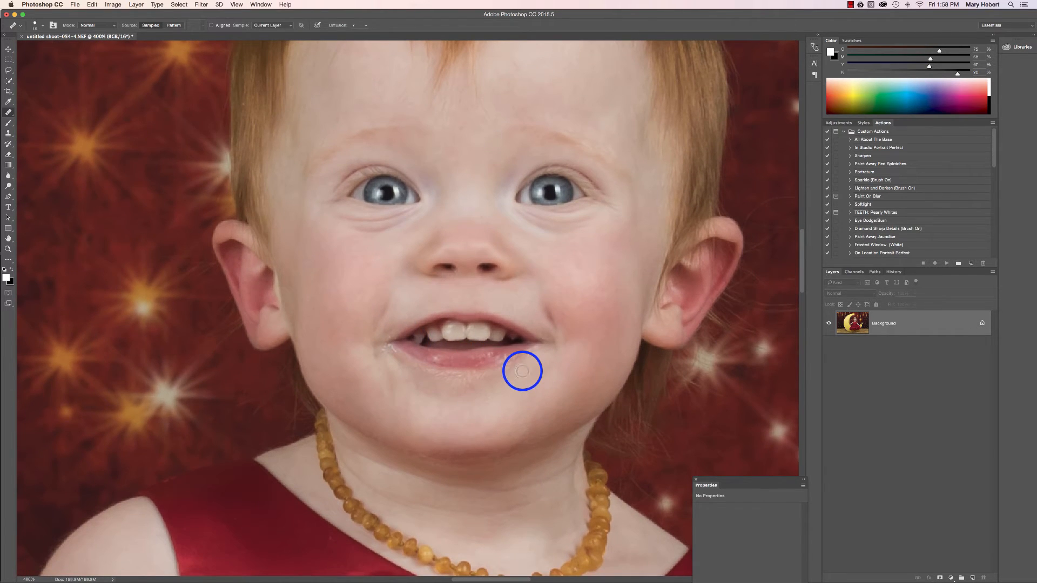
click(530, 347)
alt+click(527, 376)
mouse_move(528, 367)
mouse_down()
mouse_move(530, 358)
mouse_move(487, 373)
mouse_up()
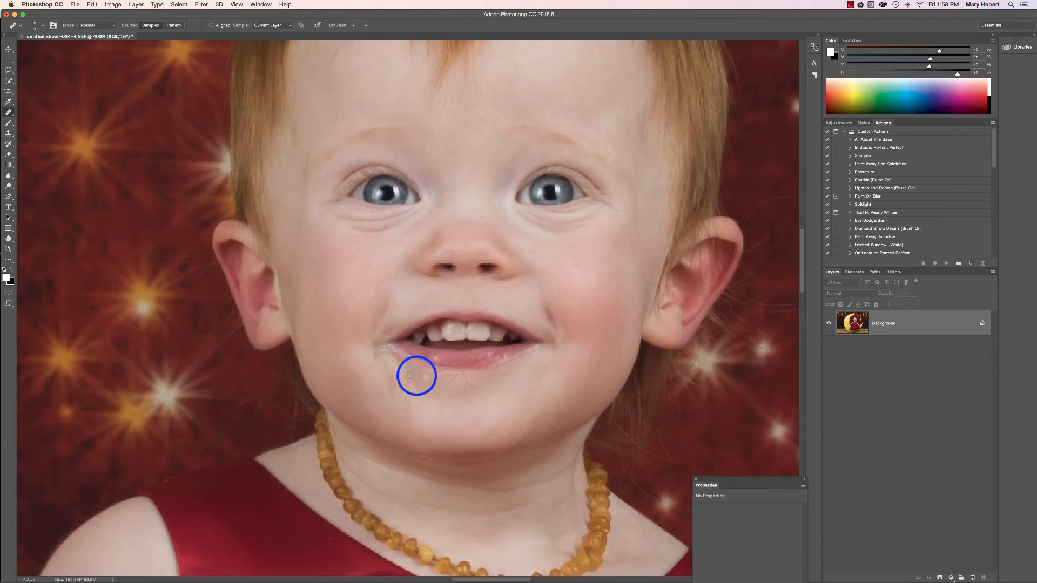
mouse_move(391, 351)
mouse_down()
mouse_move(401, 389)
mouse_move(402, 370)
mouse_move(431, 386)
mouse_move(425, 372)
mouse_move(506, 383)
mouse_move(472, 392)
mouse_up()
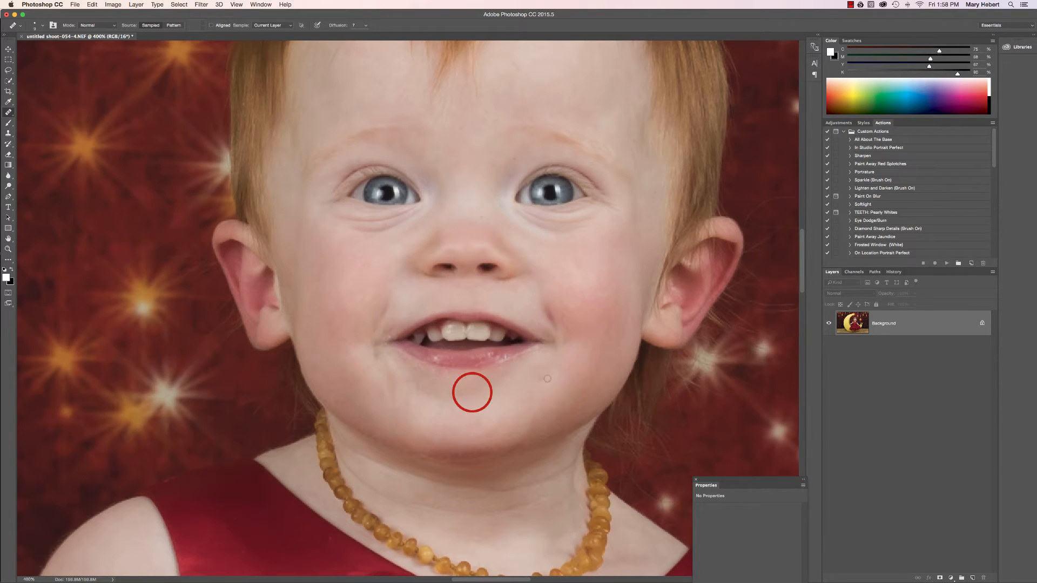
Heal small marks around the child's nose and the remaining blemish beside the corner of the mouth
scroll(518, 306, up, 2)
mouse_move(471, 213)
mouse_down()
mouse_move(478, 231)
mouse_move(516, 165)
mouse_move(513, 176)
mouse_up()
drag(502, 259, 502, 259)
scroll(607, 287, up, 2)
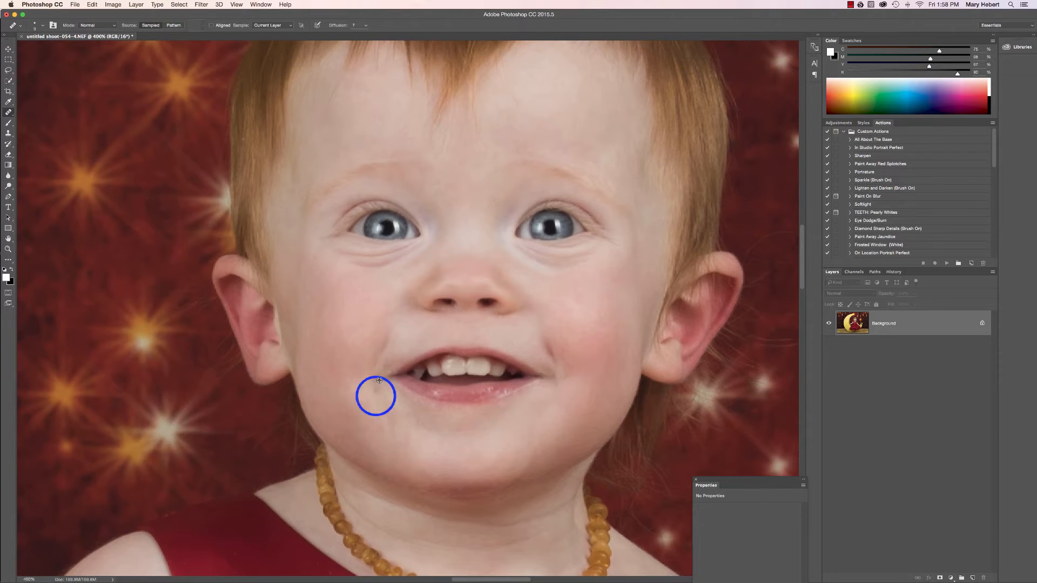
mouse_move(380, 390)
mouse_down()
mouse_move(387, 374)
mouse_move(376, 395)
mouse_up()
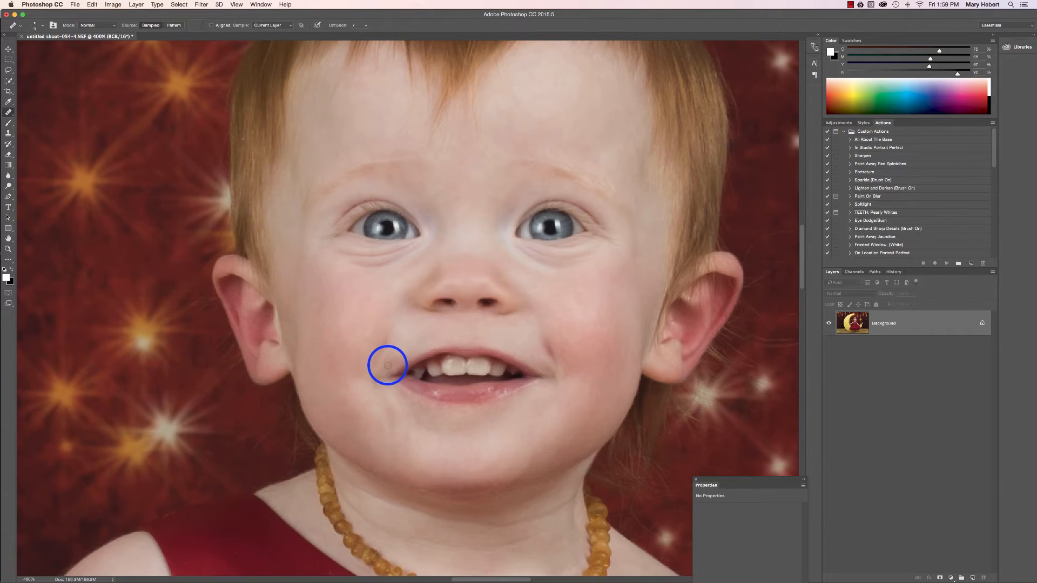
Examine the retouched face up close and the full portrait for remaining flaws
scroll(387, 364, up, 2)
scroll(386, 364, down, 2)
scroll(388, 366, down, 2)
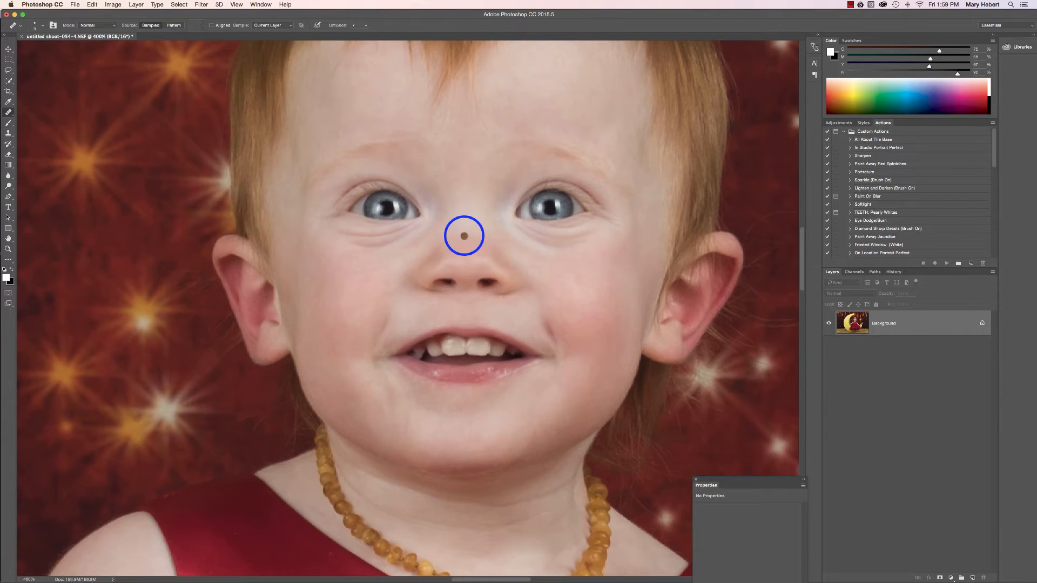
key(super+minus)
key(super+minus)
key(super+minus)
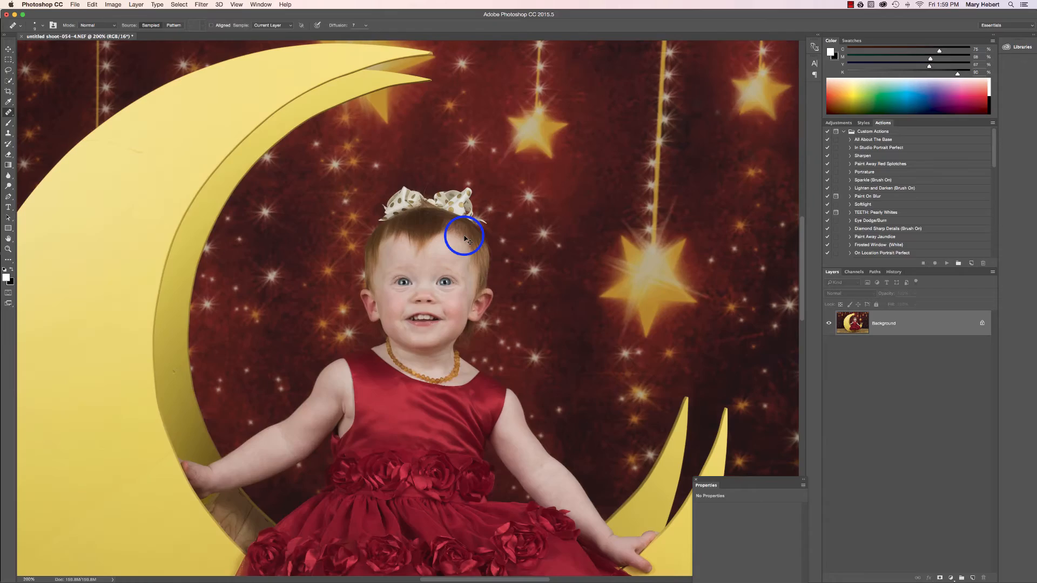
key(super+minus)
key(super+minus)
key(super+minus)
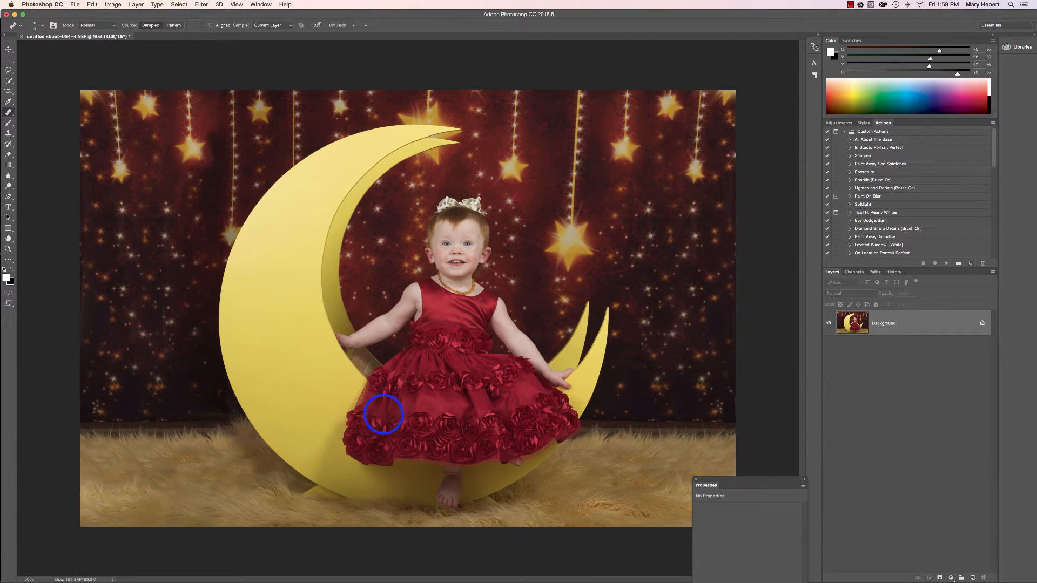
Heal the small mark on the moon's shaded inner edge above the child's hand with the Healing Brush
click(308, 321)
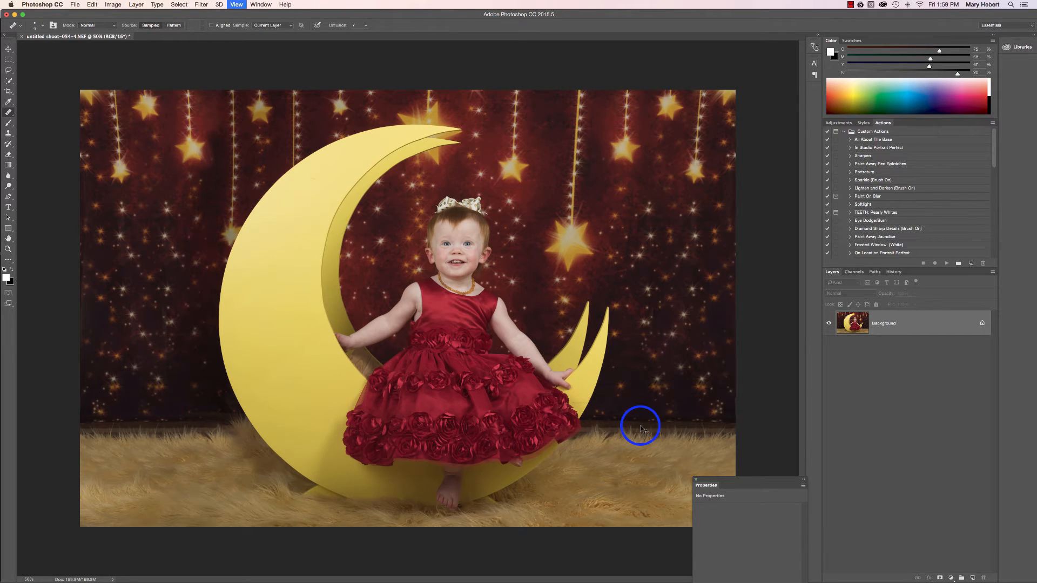
key(super+minus)
key(super+equal)
key(super+equal)
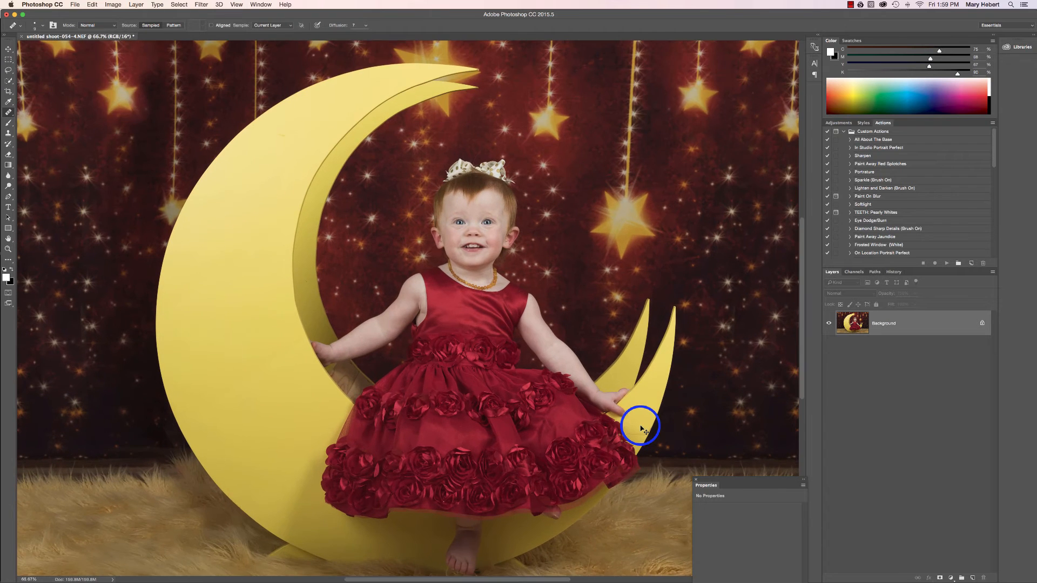
key(super+equal)
key(super+equal)
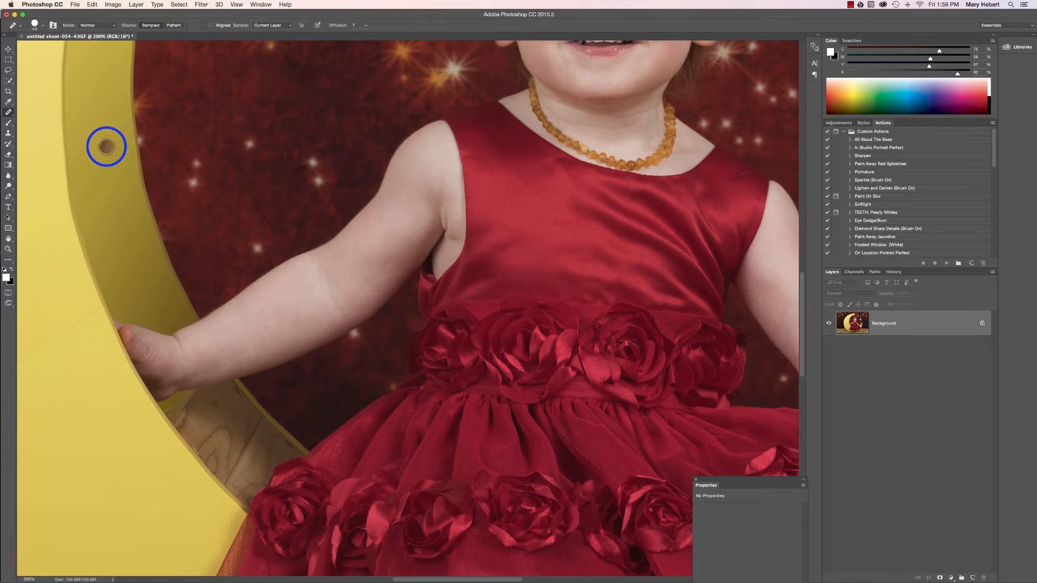
click(111, 178)
click(111, 139)
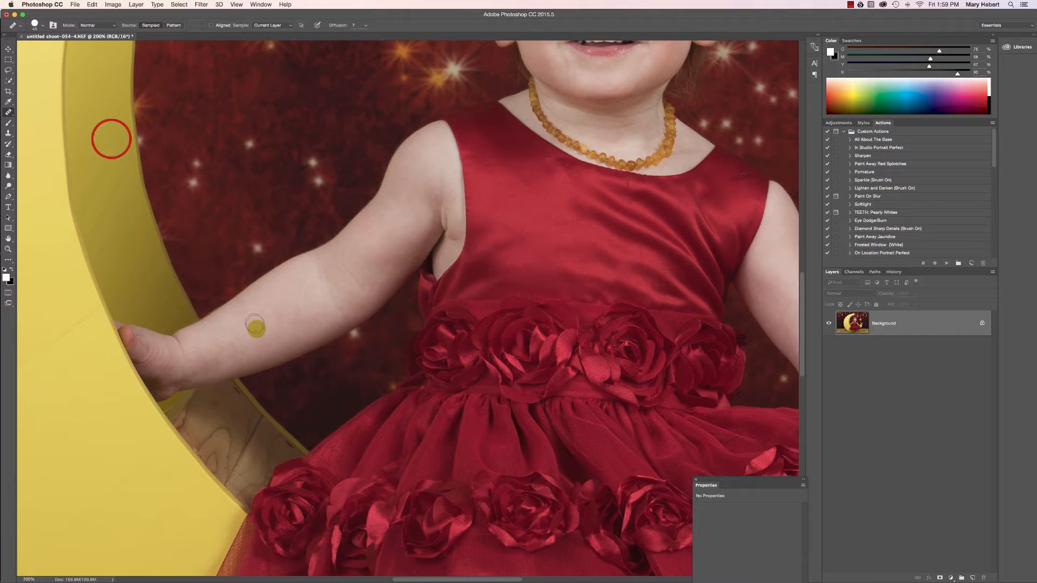
Retouch the bright spot near the outer edge of the moon's front tip, below the child's hand, with a small Healing Brush
drag(426, 579, 510, 576)
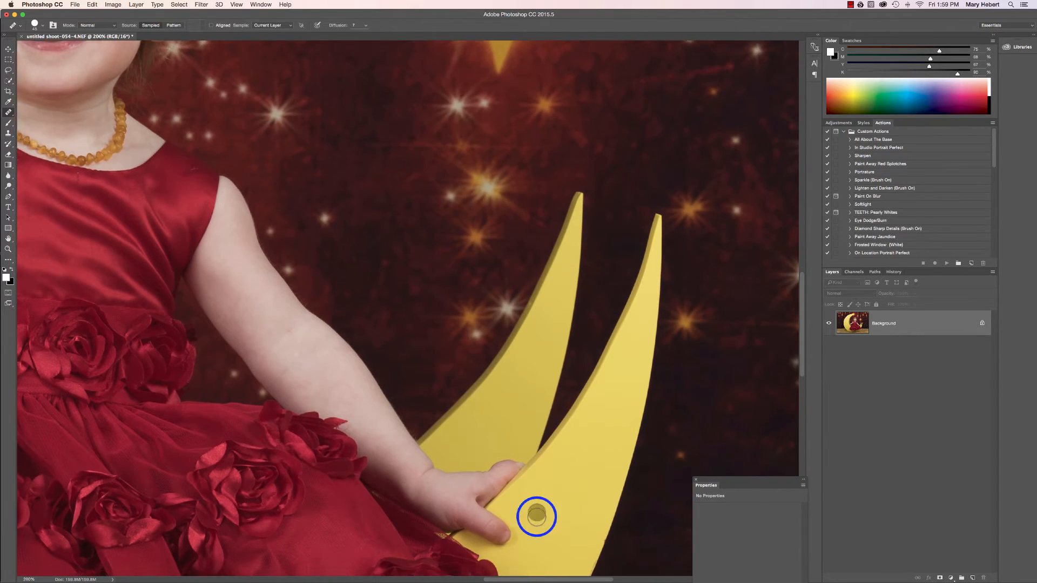
scroll(540, 465, down, 5)
mouse_move(545, 467)
mouse_down()
mouse_move(524, 503)
mouse_move(572, 502)
mouse_up()
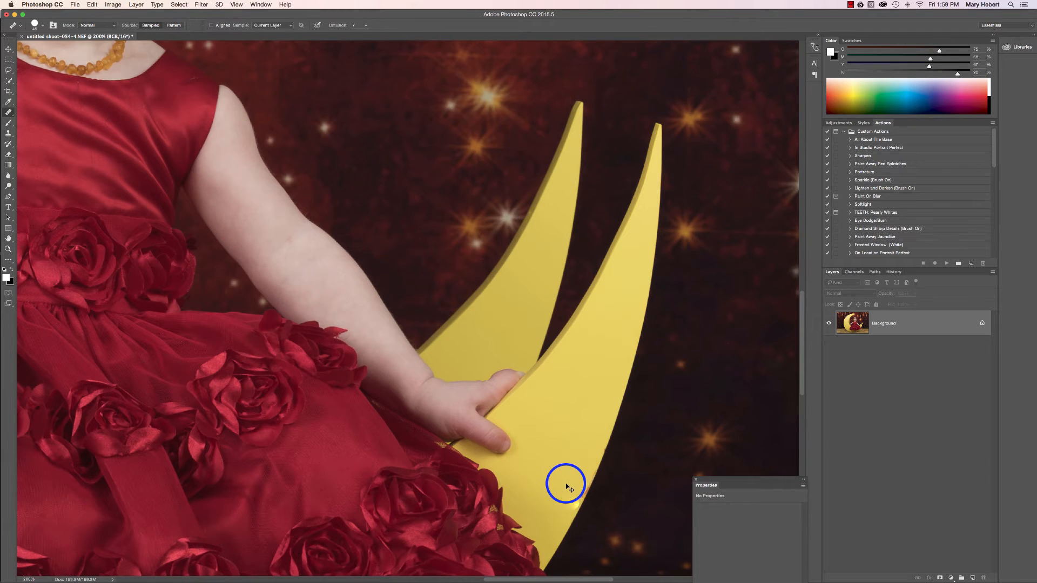
key(super+minus)
key(super+plus)
key(super+plus)
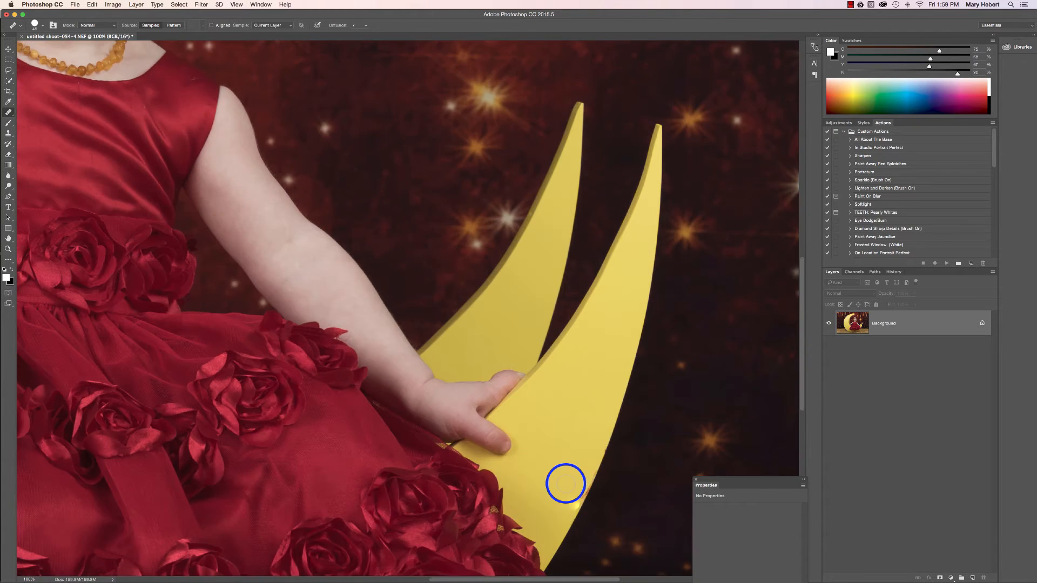
scroll(603, 481, down, 4)
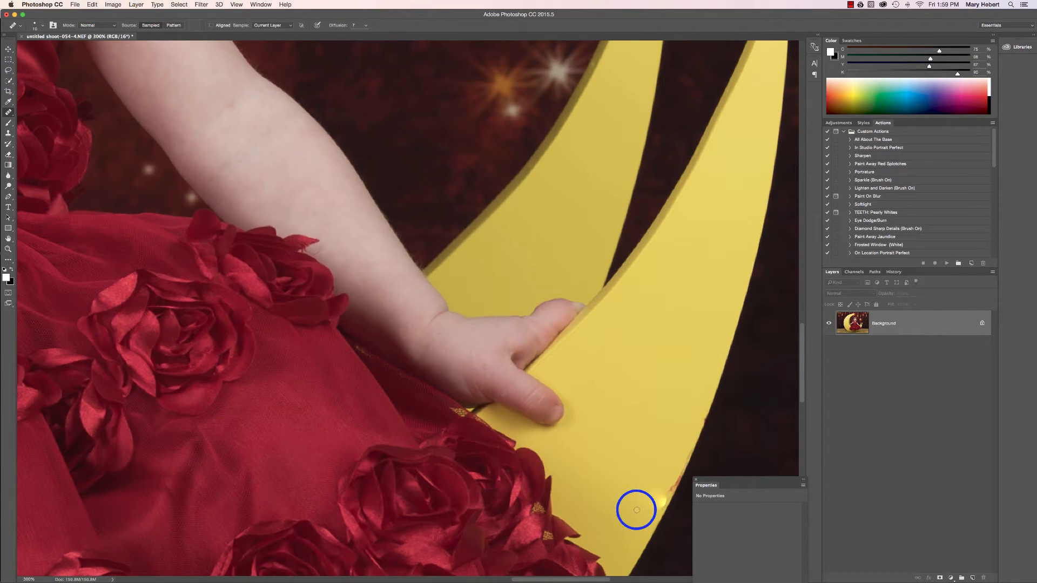
click(659, 498)
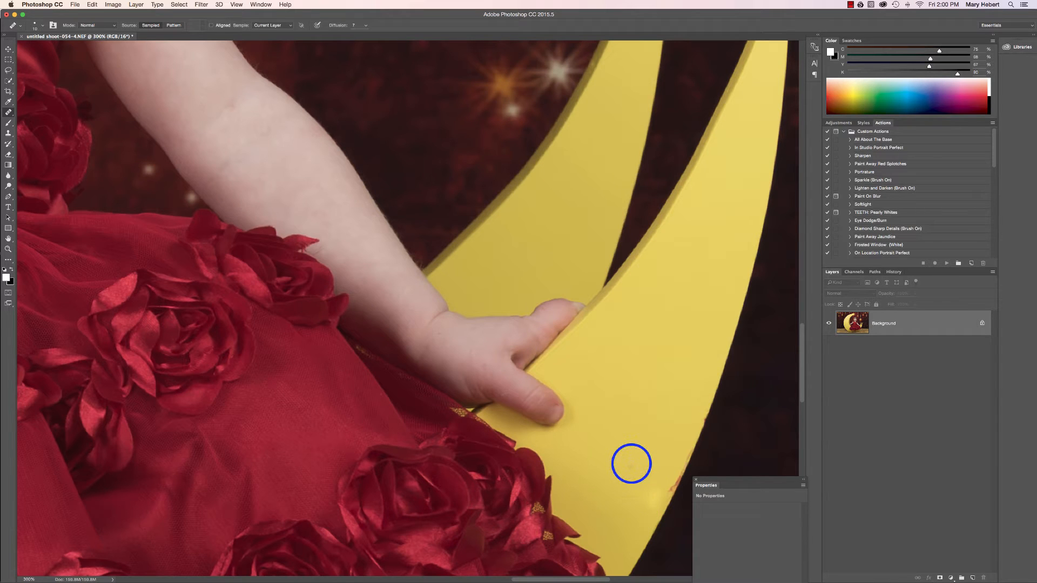
click(655, 494)
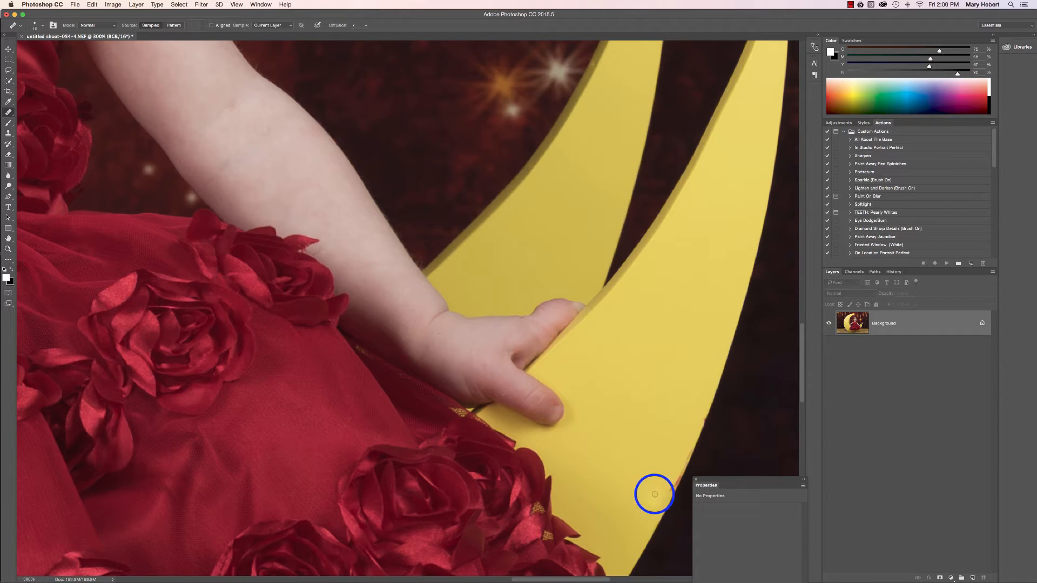
drag(651, 502, 655, 498)
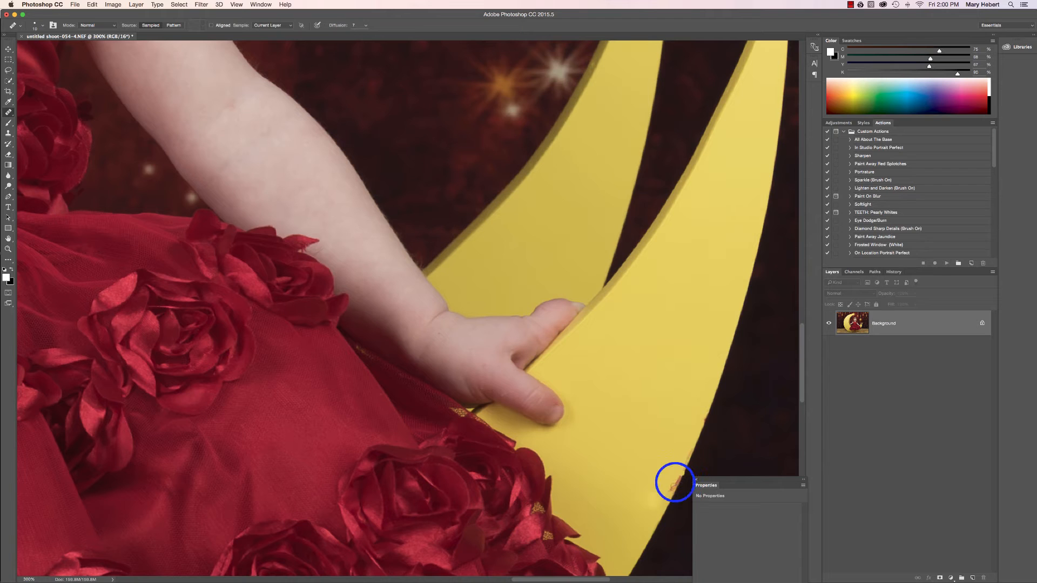
Cover the reddish mark on the moon's outer edge below the hand using the Clone Stamp with a reduced brush size
click(10, 133)
click(653, 445)
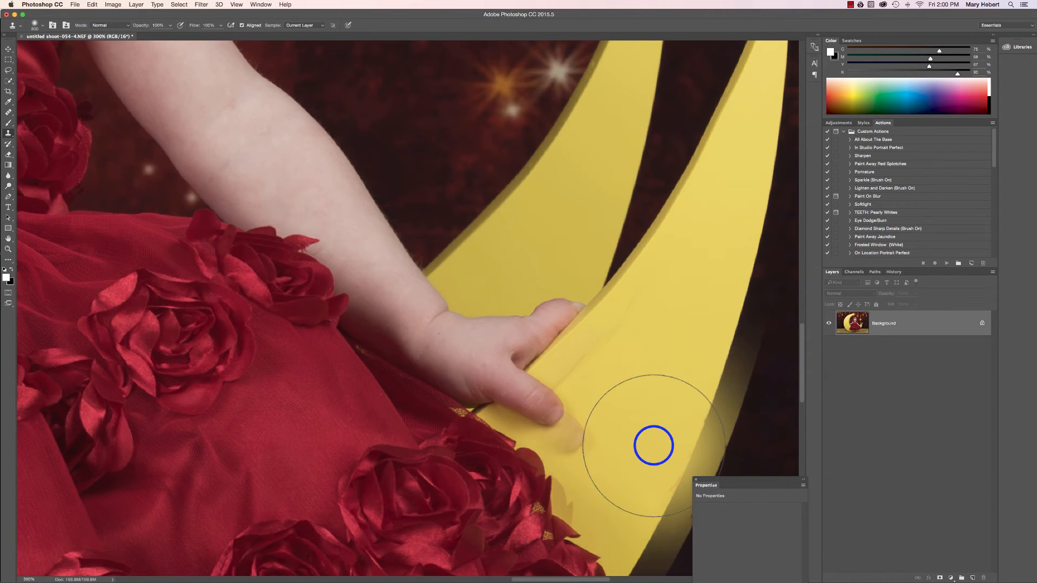
key(super+z)
key(bracketleft)
key(bracketleft)
key(bracketleft)
key(bracketleft)
key(bracketleft)
key(bracketleft)
key(bracketleft)
key(bracketleft)
key(bracketleft)
key(bracketleft)
key(bracketleft)
key(bracketleft)
key(bracketleft)
key(bracketleft)
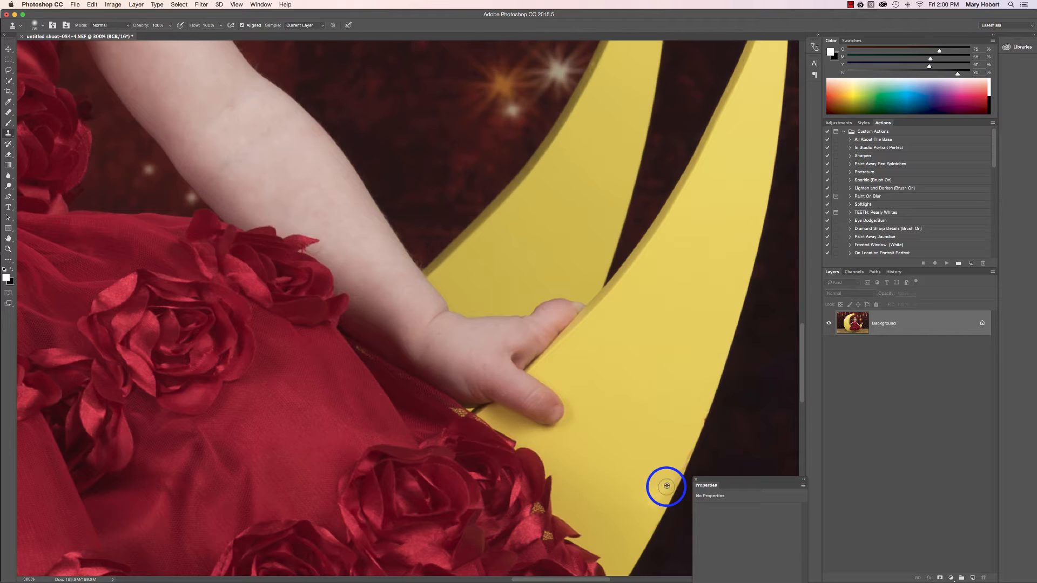
alt+click(667, 487)
drag(667, 487, 670, 482)
Clone clean edge over the remaining nicks higher up along the moon's outer edge
alt+click(701, 433)
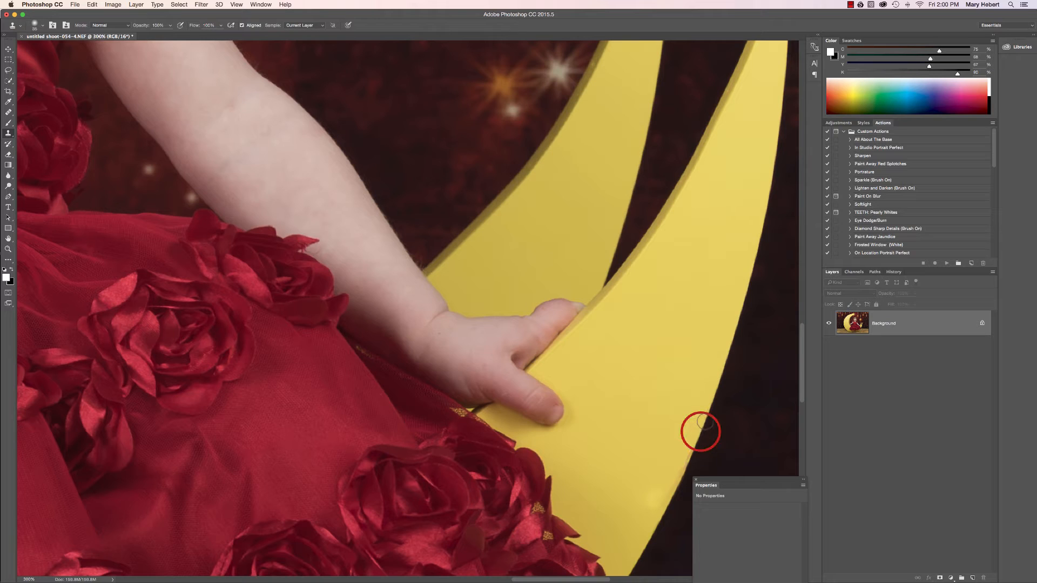
drag(700, 433, 705, 422)
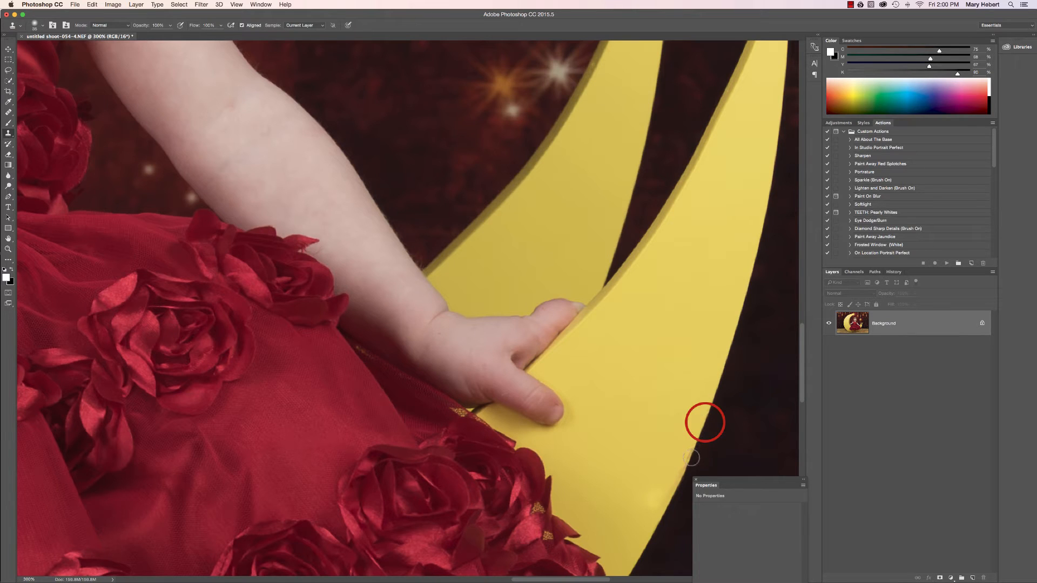
mouse_move(691, 458)
mouse_down()
mouse_move(678, 456)
mouse_move(692, 453)
mouse_up()
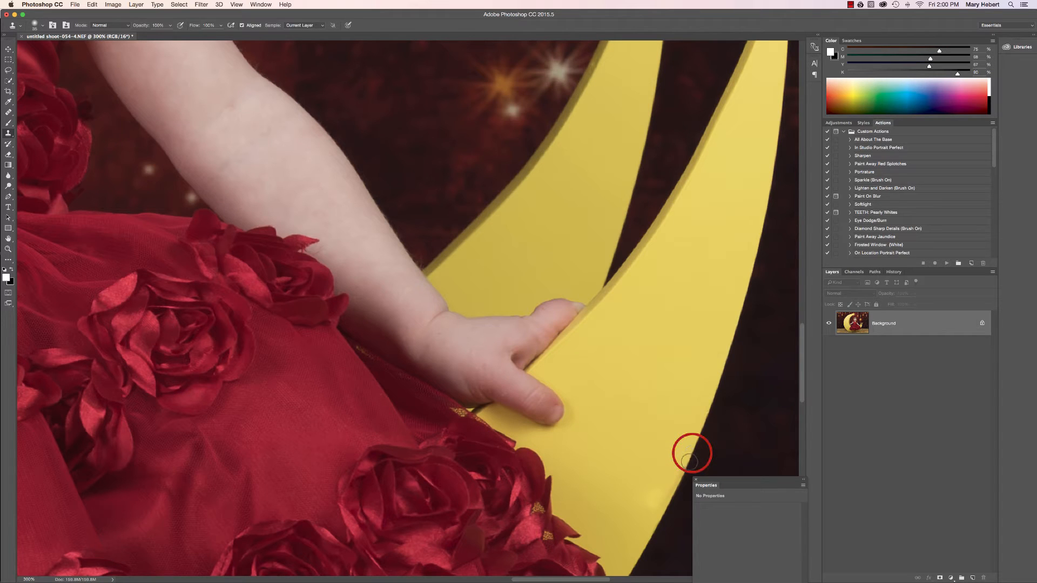
drag(690, 462, 685, 468)
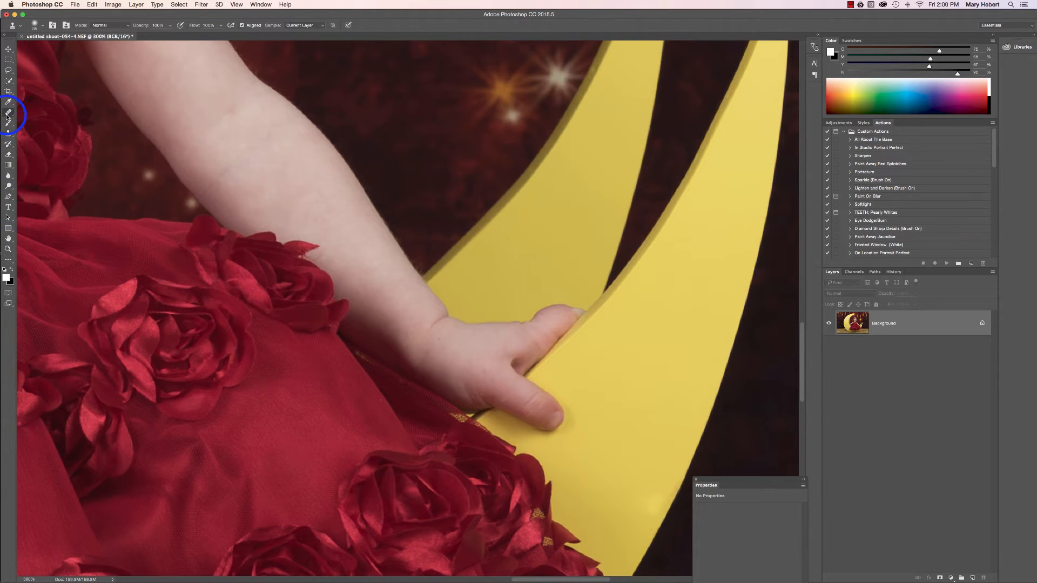
Heal the leftover bright spot on the moon beside the dress roses, using the Healing Brush with a sample from clean yellow
click(8, 112)
click(632, 531)
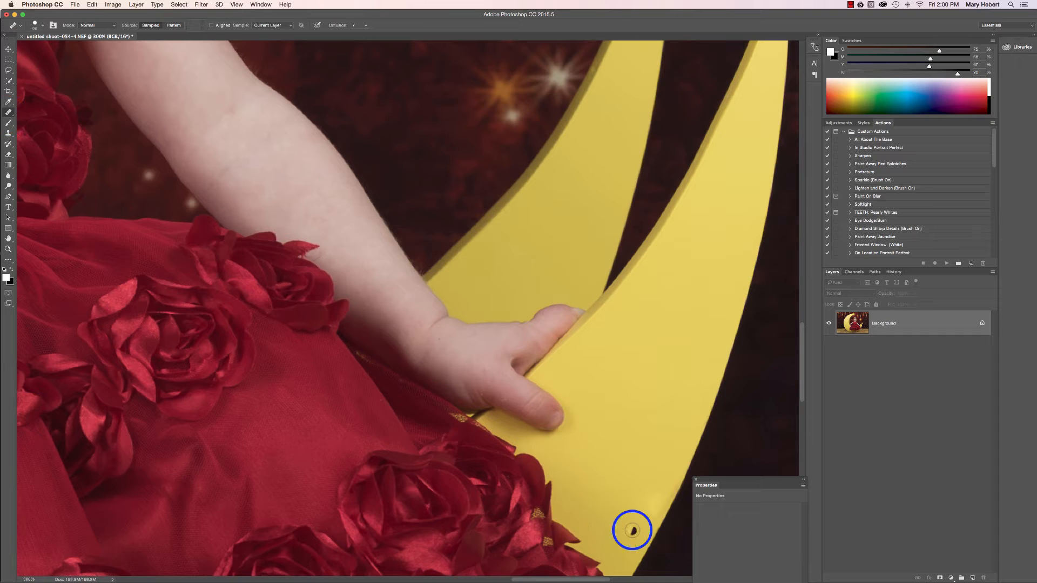
scroll(632, 530, down, 3)
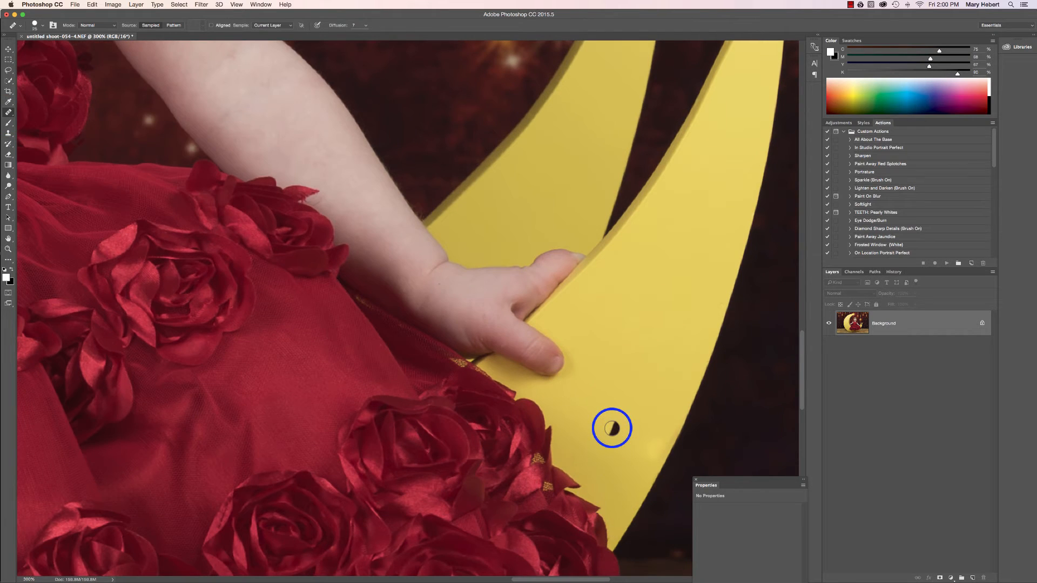
click(613, 428)
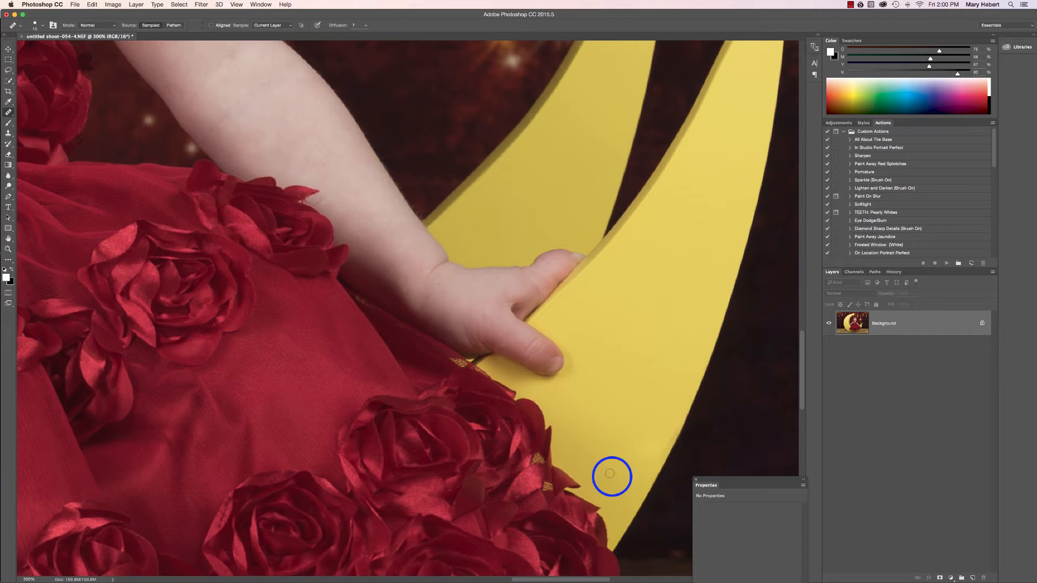
key(super+minus)
key(super+minus)
key(super+minus)
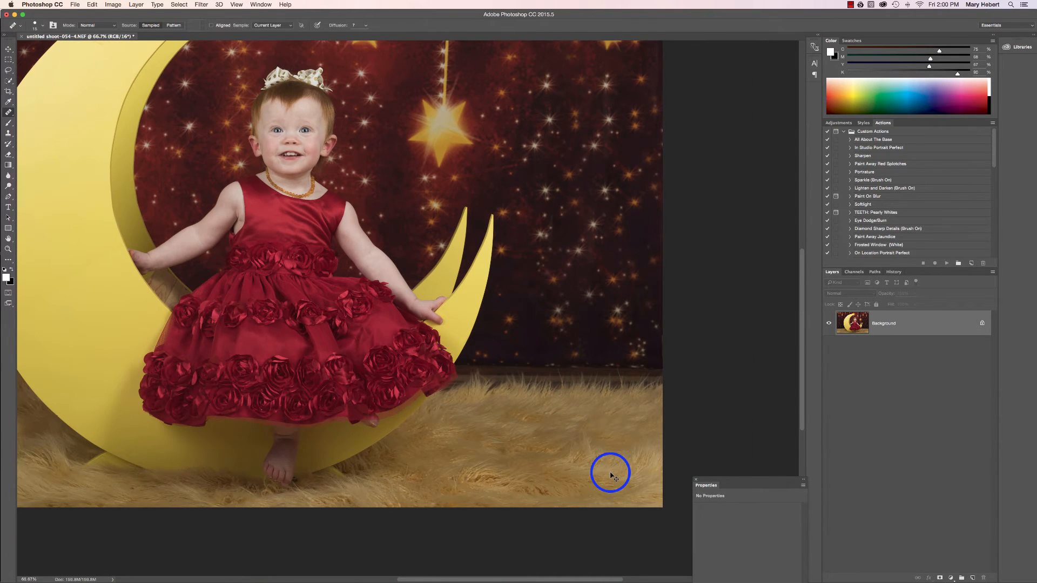
key(super+minus)
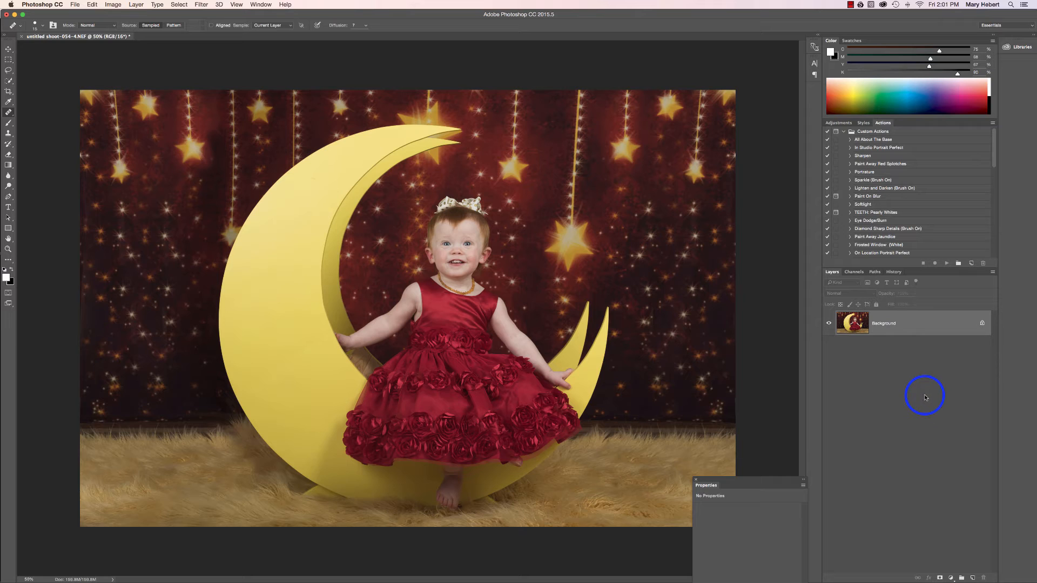
Move the Properties panel higher so it is fully in view, and quit the mail application
click(758, 482)
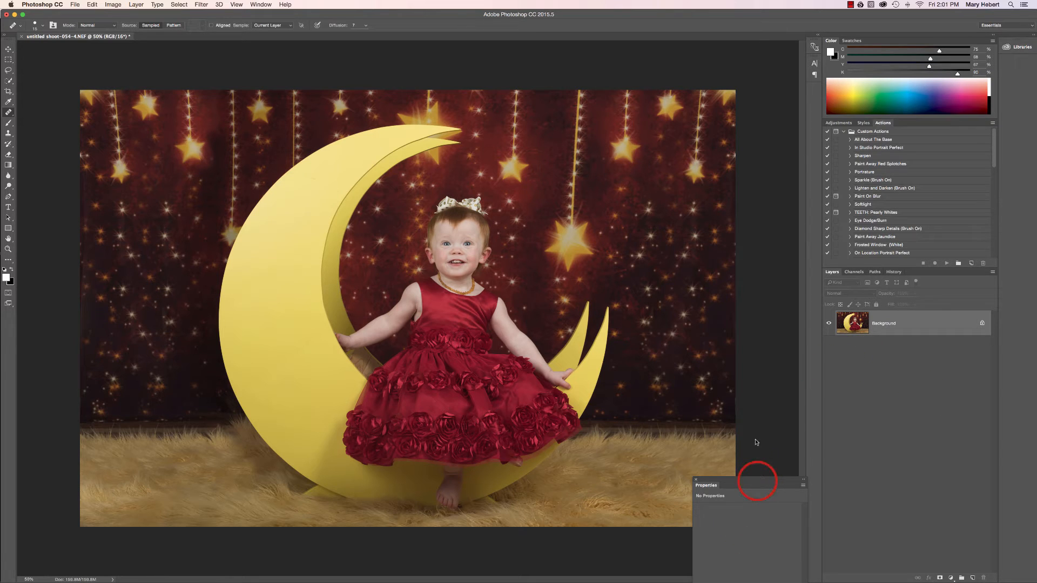
drag(761, 481, 754, 414)
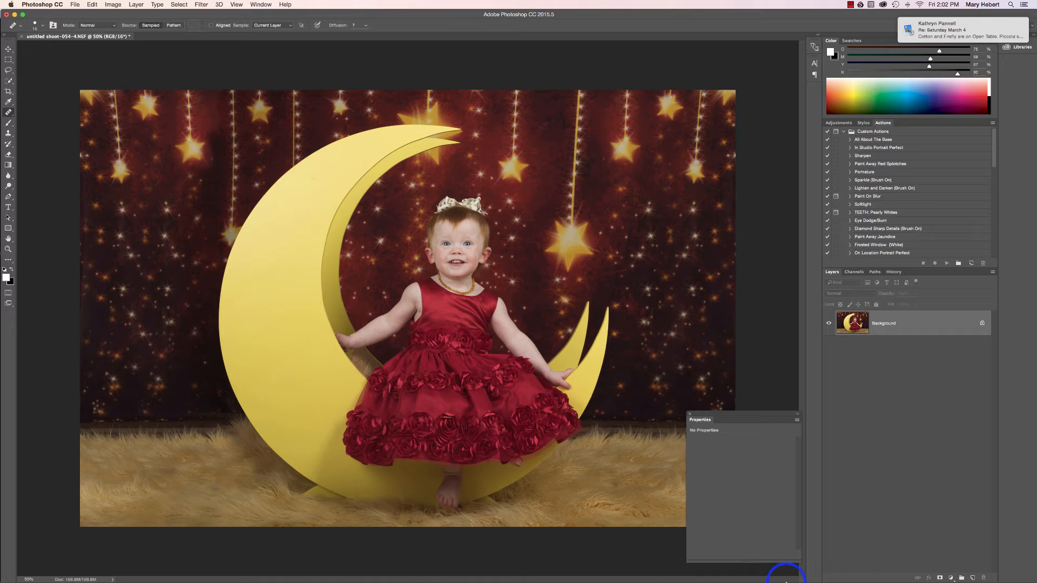
mouse_move(767, 578)
right_click(685, 568)
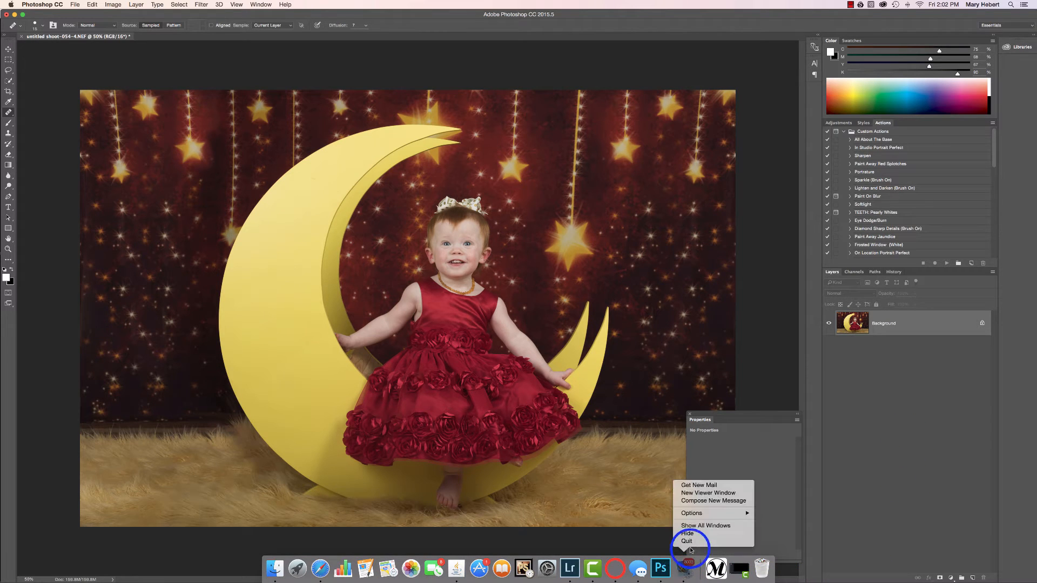
click(691, 542)
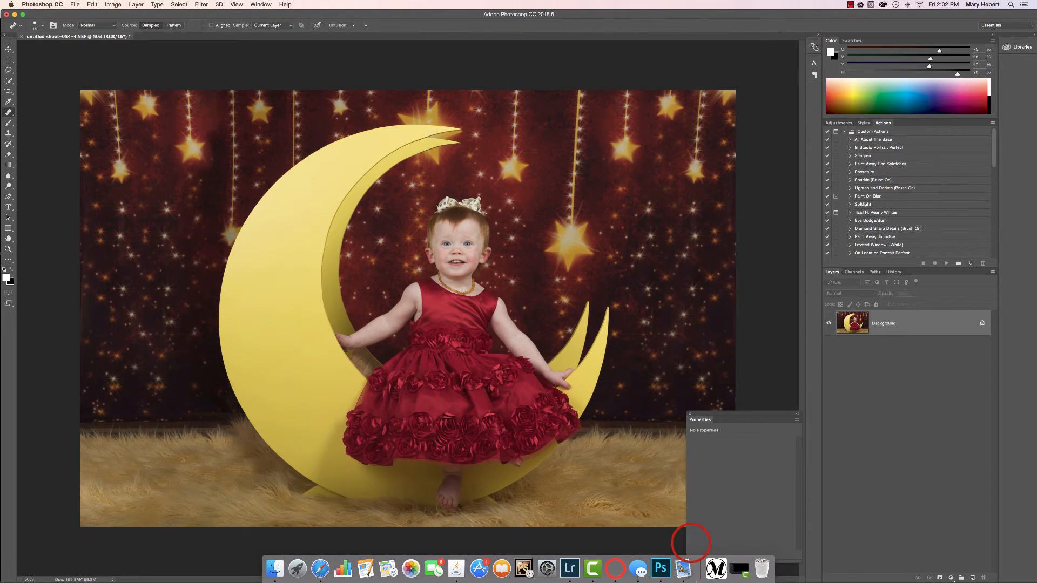
Add a Levels adjustment layer, set the black input to 1, and bring the white input in to the histogram's highlight end
click(951, 579)
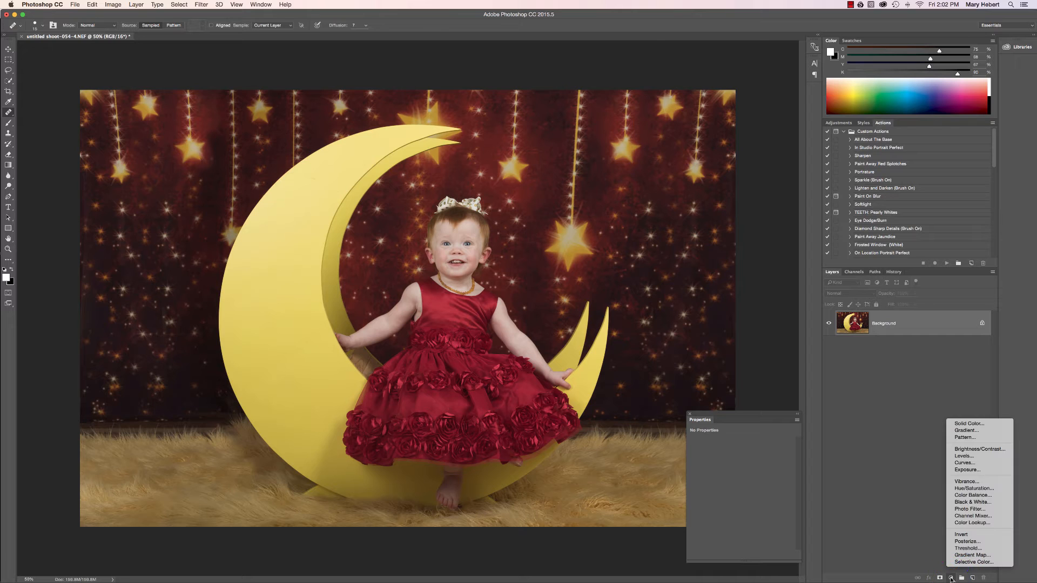
click(975, 457)
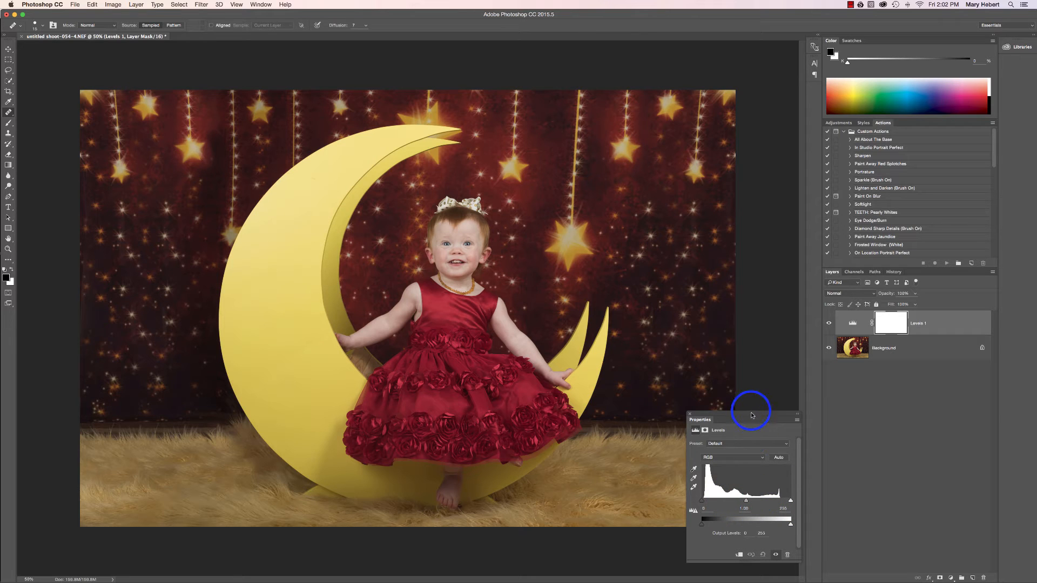
drag(751, 415, 750, 212)
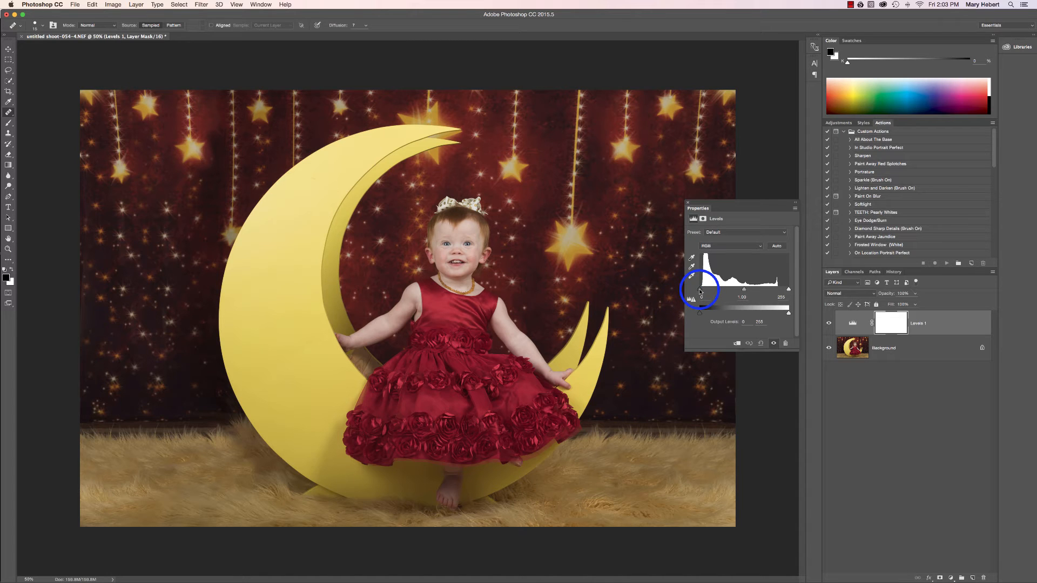
drag(700, 291, 700, 292)
drag(788, 290, 784, 290)
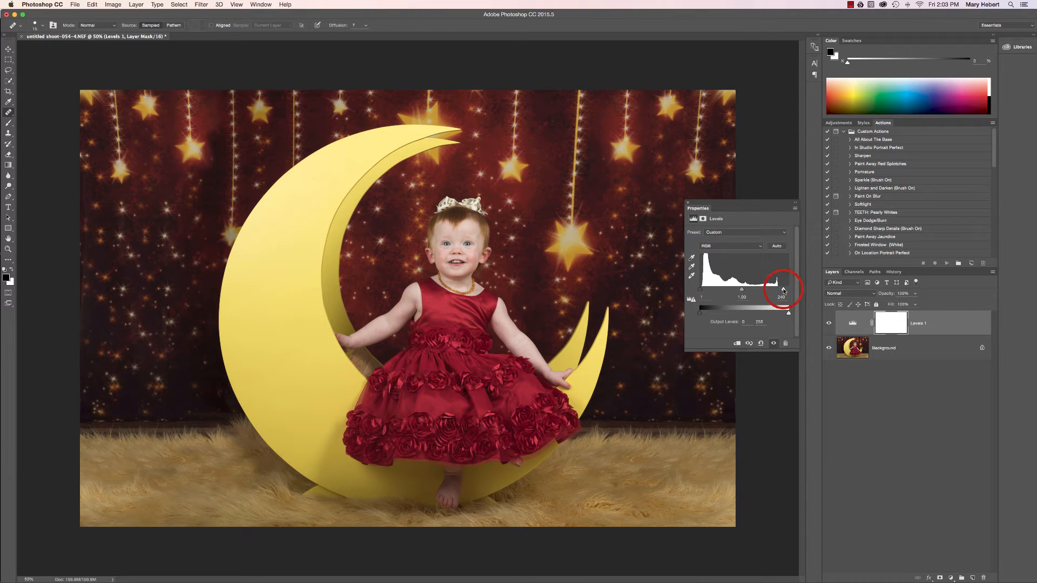
drag(784, 290, 779, 290)
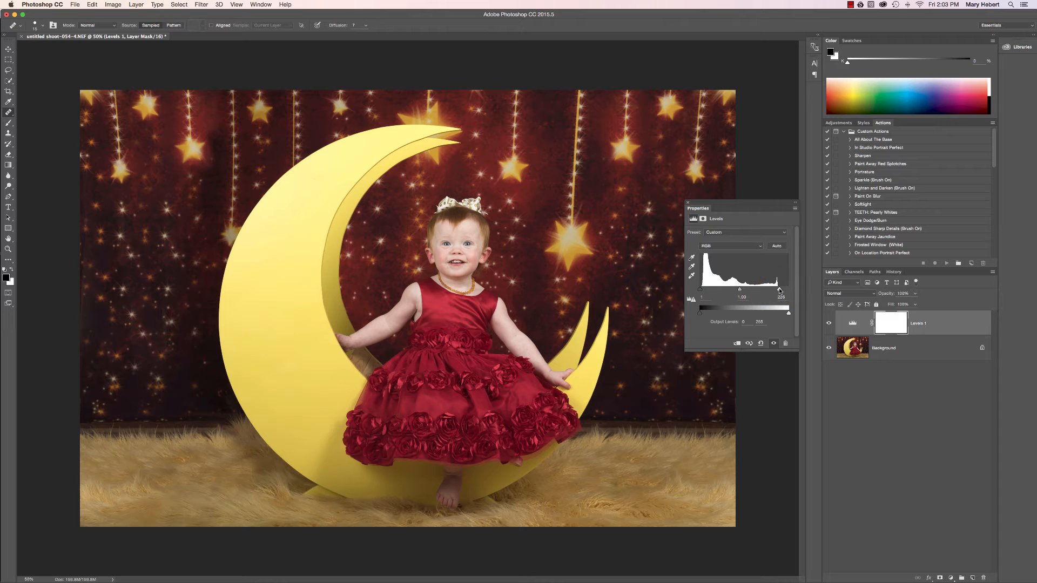
Review the Levels midtone and output sliders, and compare the image with the Levels layer hidden and shown
click(779, 290)
drag(780, 290, 740, 292)
drag(700, 316, 699, 338)
click(700, 314)
click(829, 323)
click(829, 323)
Flatten the image, and ready a larger Brush with black as the foreground colour
right_click(911, 347)
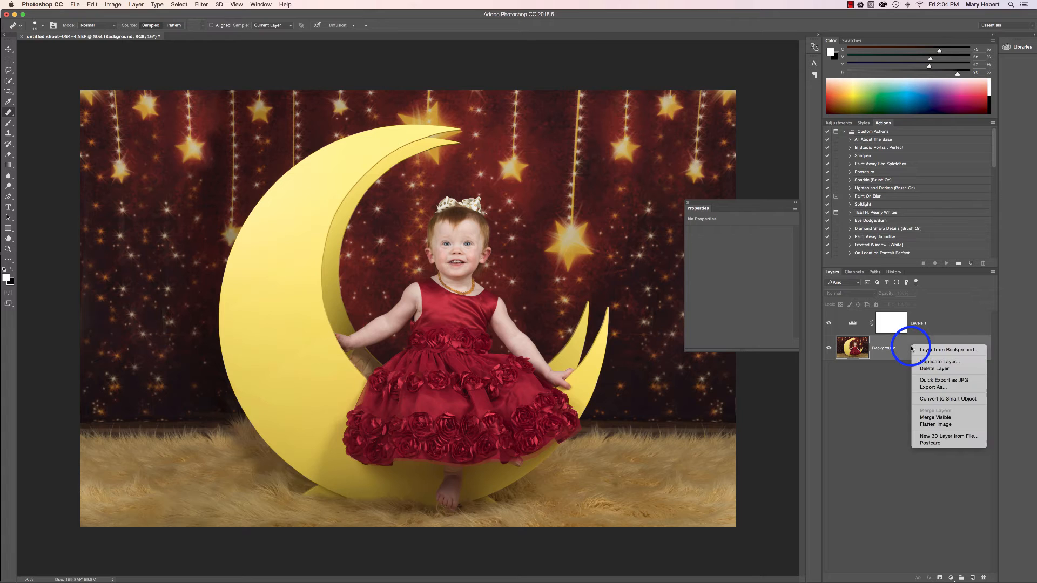
click(922, 425)
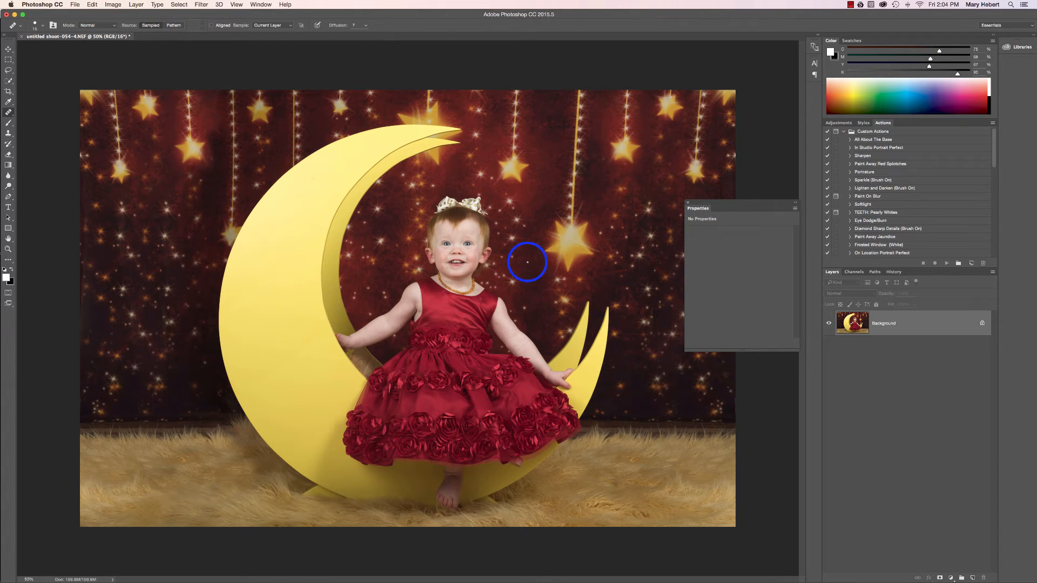
key(b)
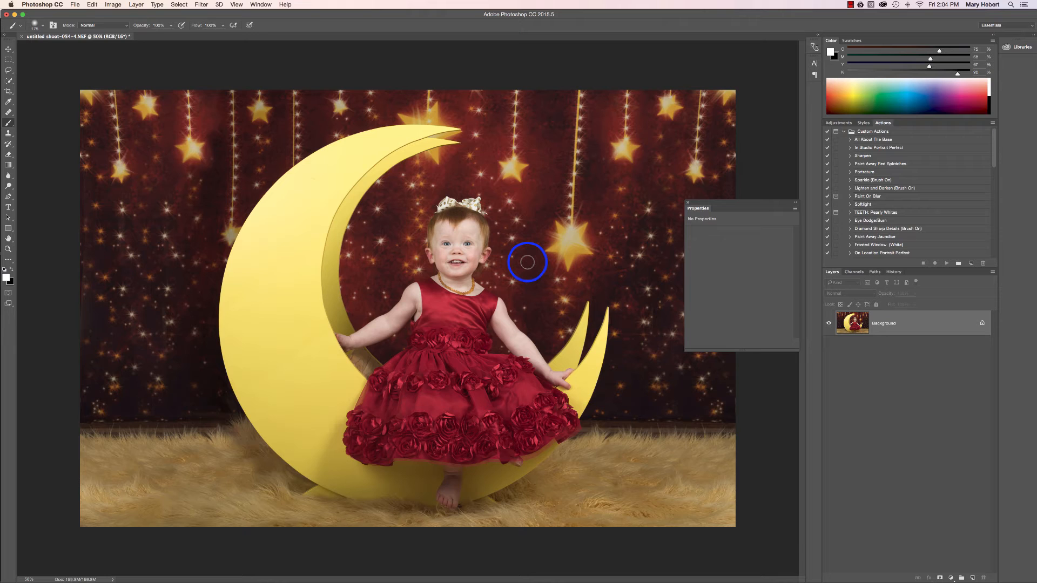
key(bracketright)
key(bracketright)
click(11, 270)
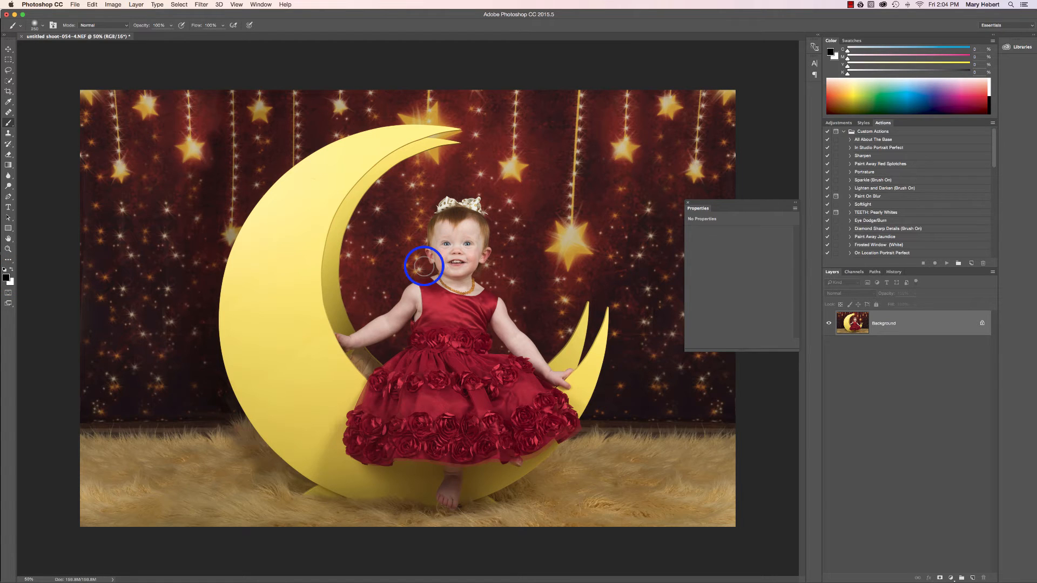
Paint a Quick Mask over the child's face, neck and arms, clean its edge along the dress, and convert it to a selection
key(q)
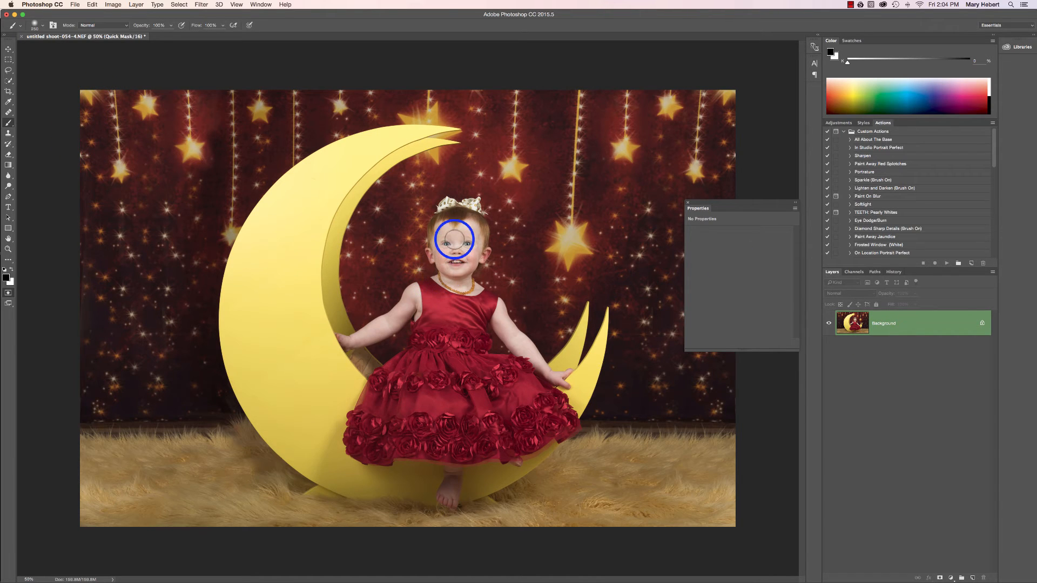
mouse_move(456, 232)
mouse_down()
mouse_move(454, 242)
mouse_move(444, 222)
mouse_move(442, 259)
mouse_move(451, 273)
mouse_move(465, 267)
mouse_move(472, 234)
mouse_move(462, 233)
mouse_move(459, 254)
mouse_move(467, 283)
mouse_move(447, 279)
mouse_up()
mouse_move(493, 306)
mouse_down()
mouse_move(552, 377)
mouse_move(529, 349)
mouse_up()
mouse_move(410, 292)
mouse_down()
mouse_move(395, 319)
mouse_move(359, 336)
mouse_up()
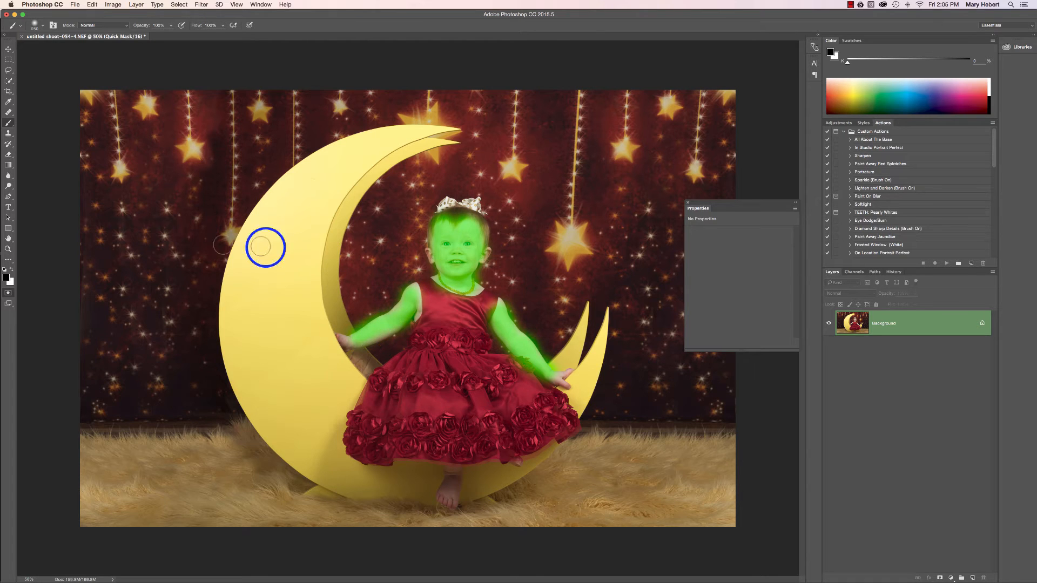
click(12, 270)
mouse_move(516, 331)
mouse_down()
mouse_move(486, 302)
mouse_move(488, 344)
mouse_up()
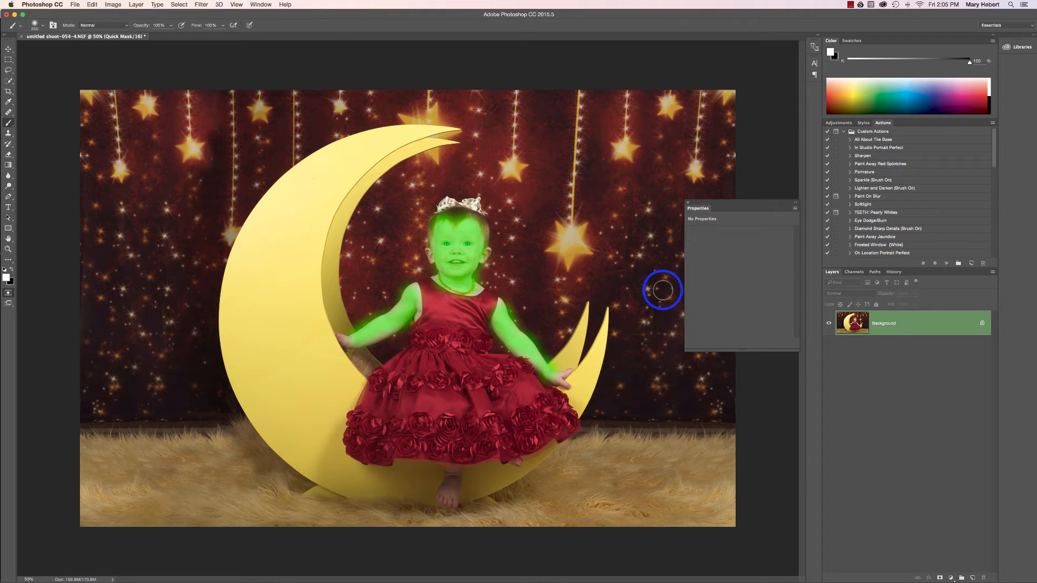
key(q)
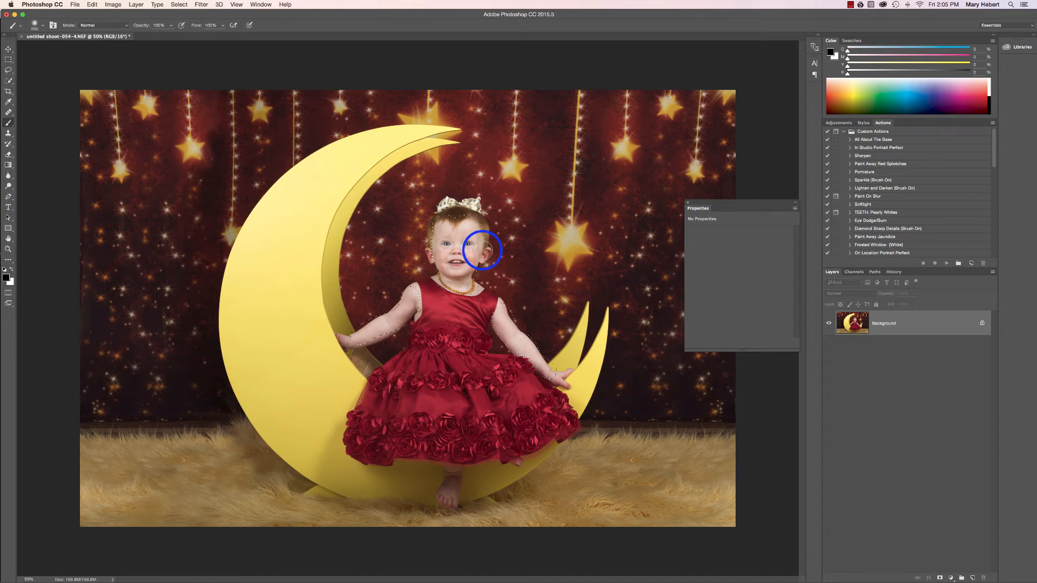
Add a Levels adjustment layer for the selected skin, bring the white input in to the histogram's edge, raise the black input slightly, and set midtones to 1.09
click(953, 579)
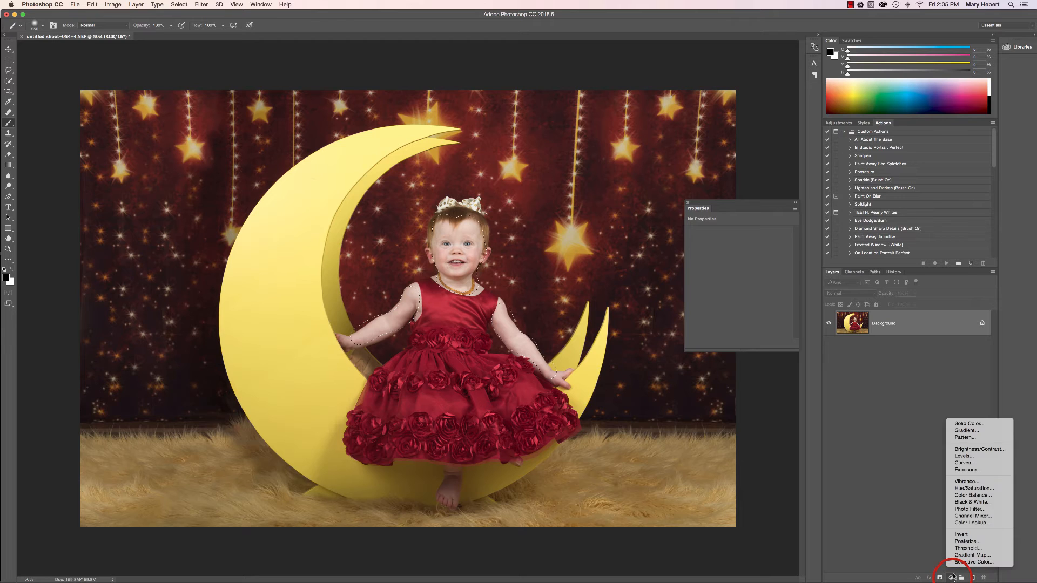
click(962, 456)
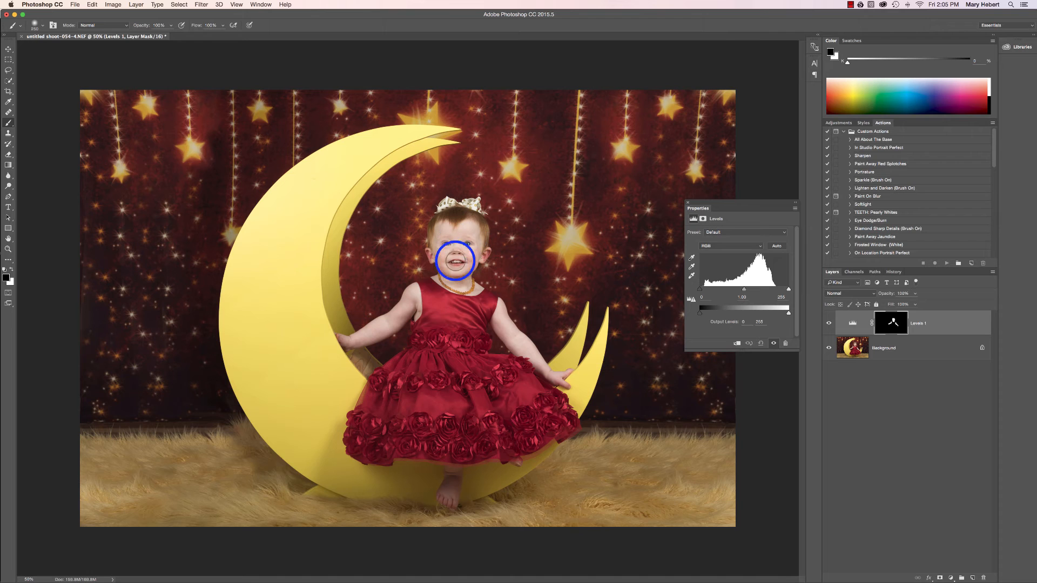
click(789, 290)
drag(789, 292, 779, 292)
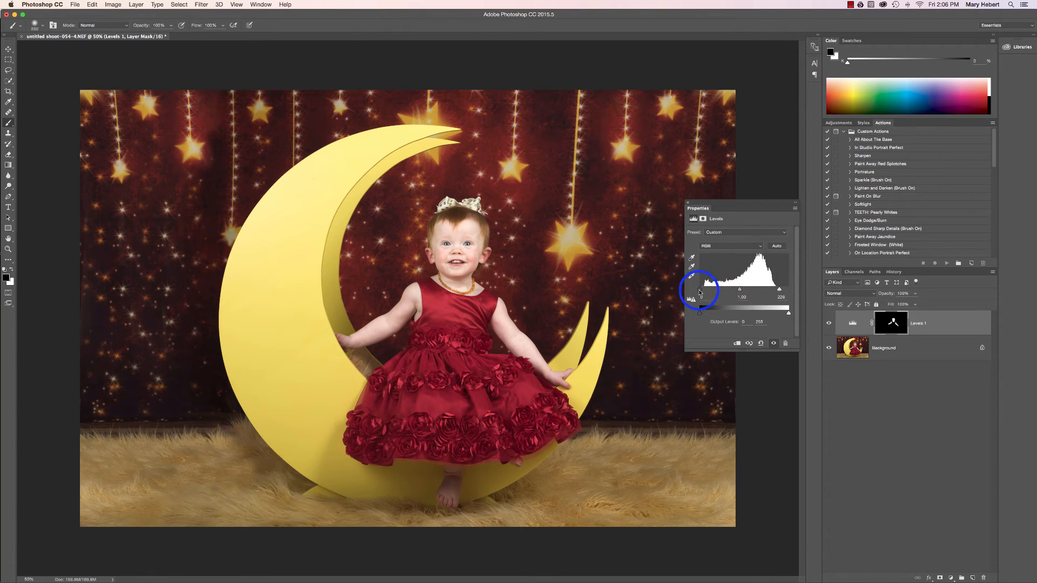
click(700, 292)
click(701, 293)
click(700, 292)
drag(738, 292, 741, 293)
Compare the child's skin with the Levels layer hidden and shown
click(828, 325)
click(827, 324)
click(827, 324)
click(827, 324)
click(828, 325)
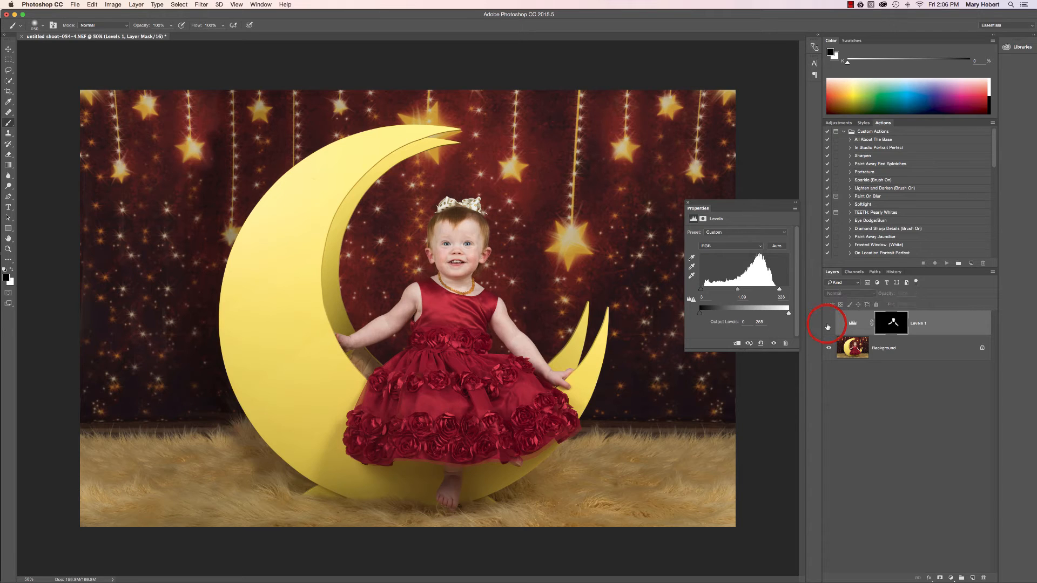
click(828, 325)
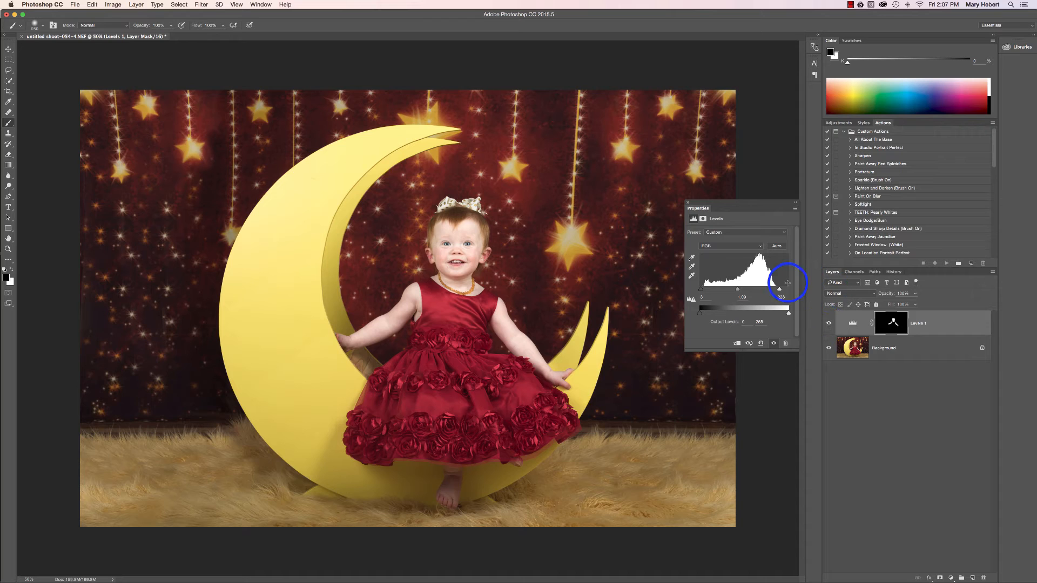
Set the Levels layer's blend mode to Luminosity, comparing it with Normal, and flatten the image
click(845, 297)
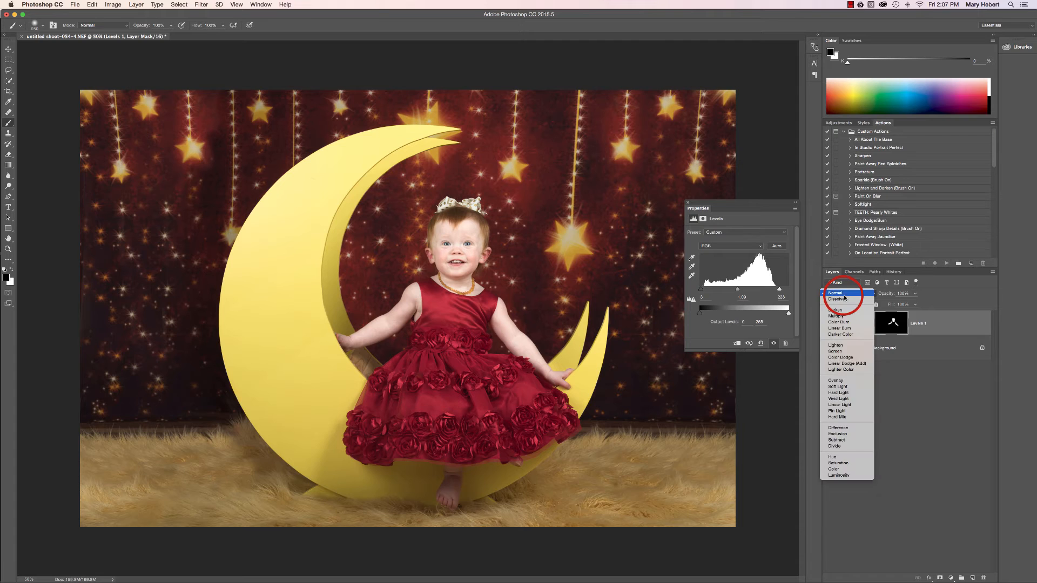
click(837, 477)
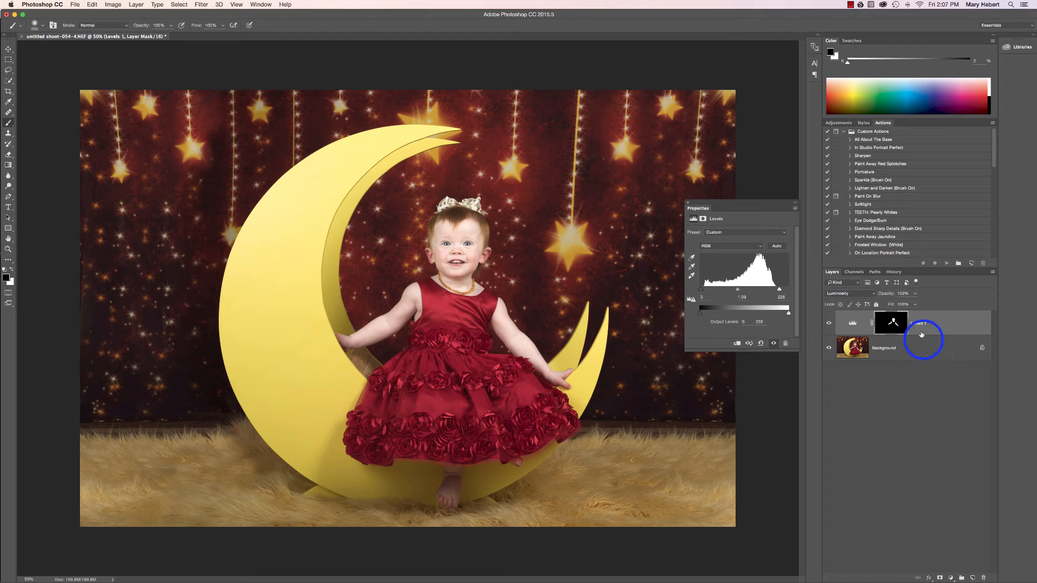
click(873, 294)
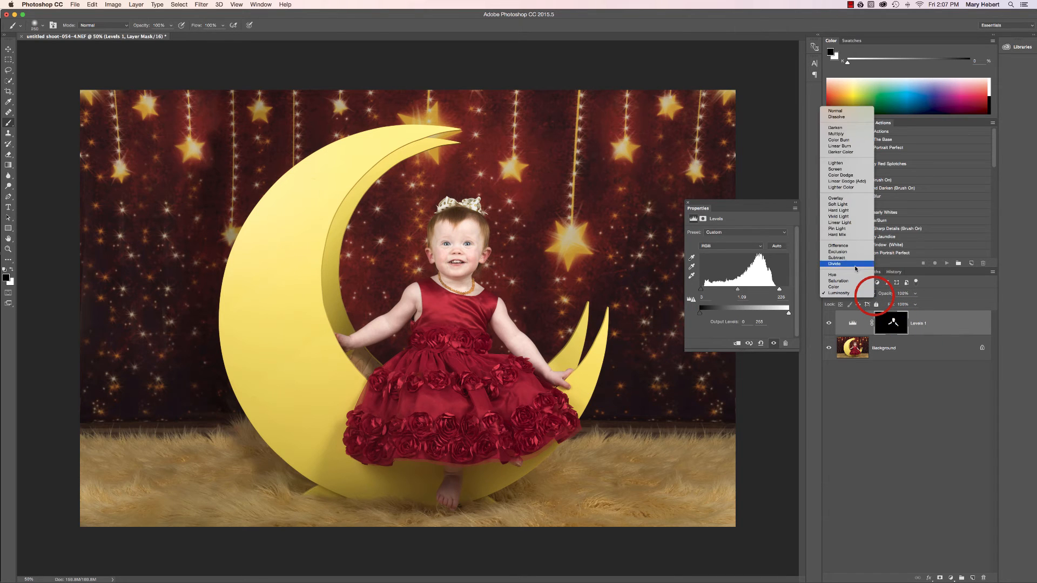
click(848, 112)
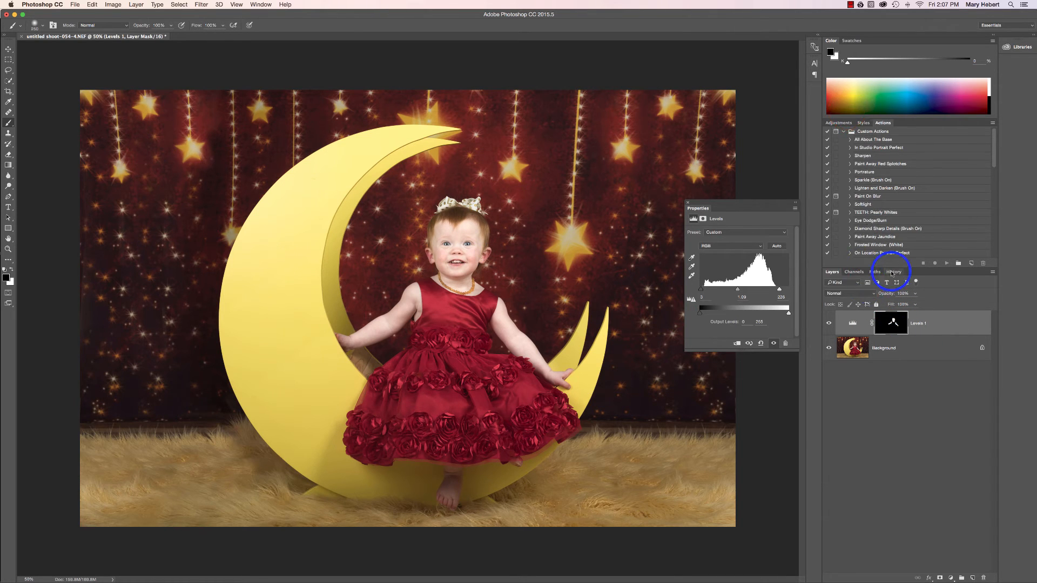
click(873, 295)
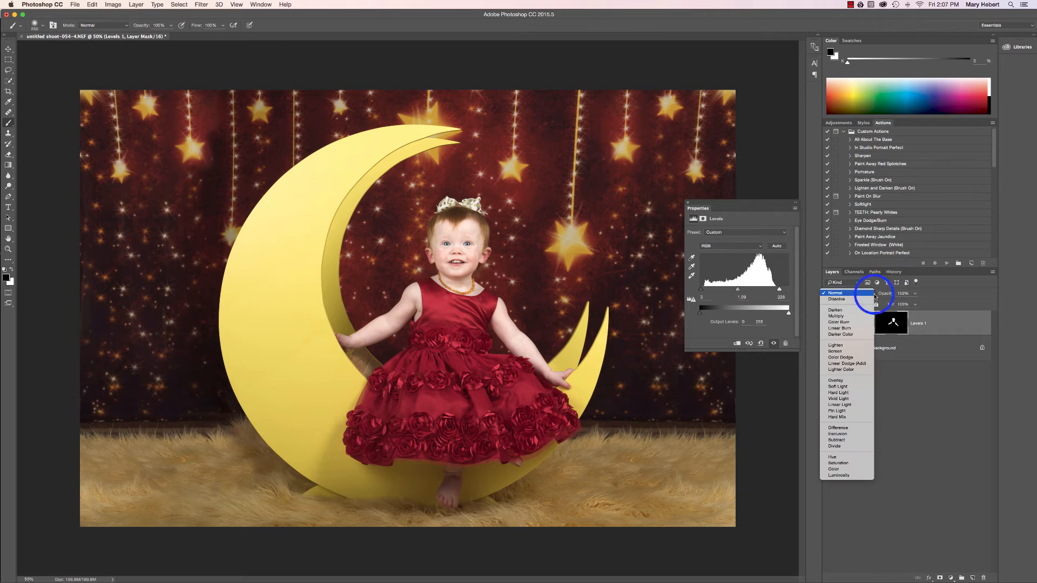
click(864, 479)
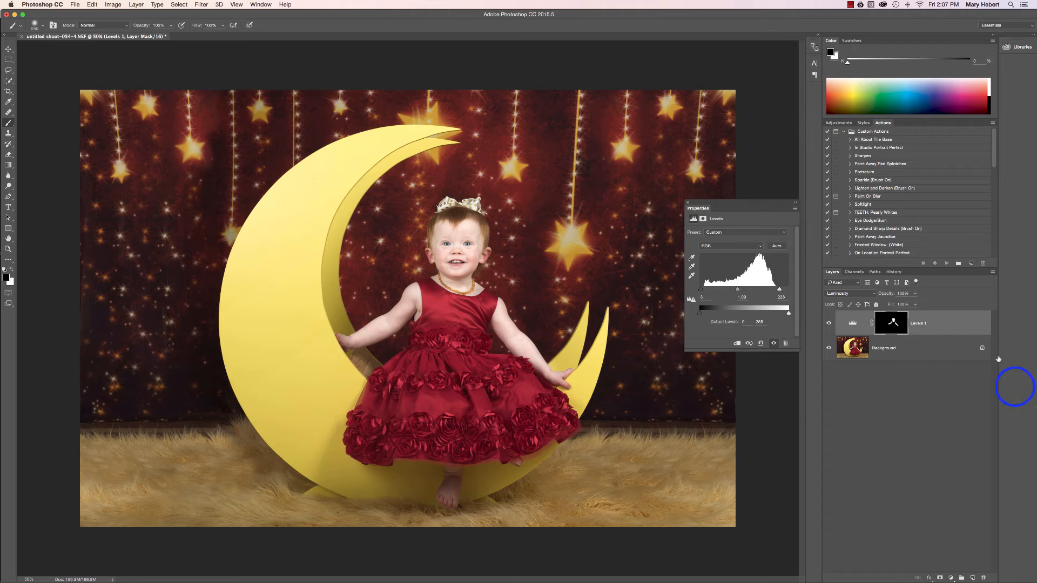
right_click(917, 354)
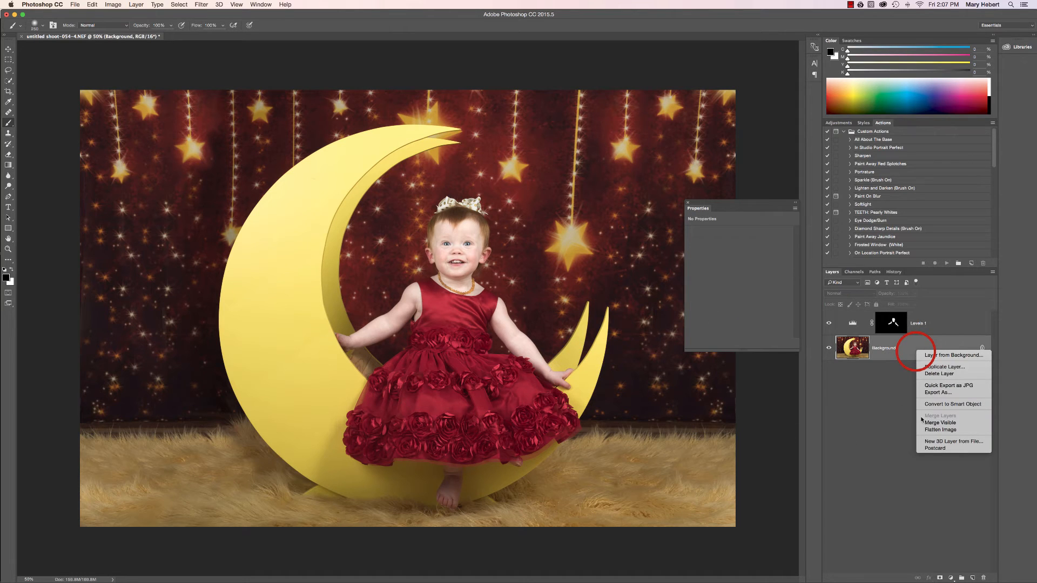
click(937, 429)
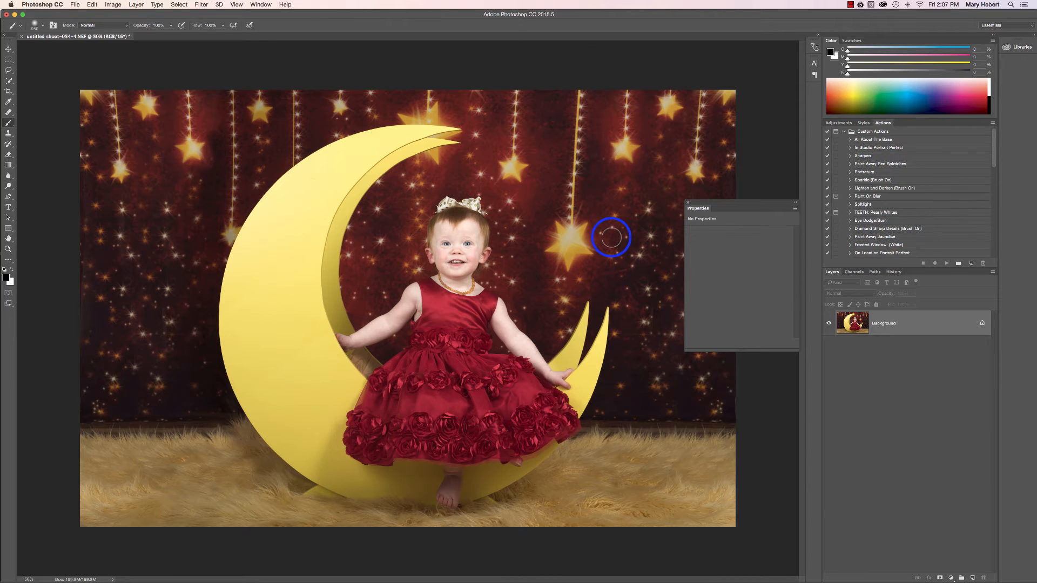
Examine the child's face, hair and neck up close at 200% zoom
key(super+equal)
key(super+equal)
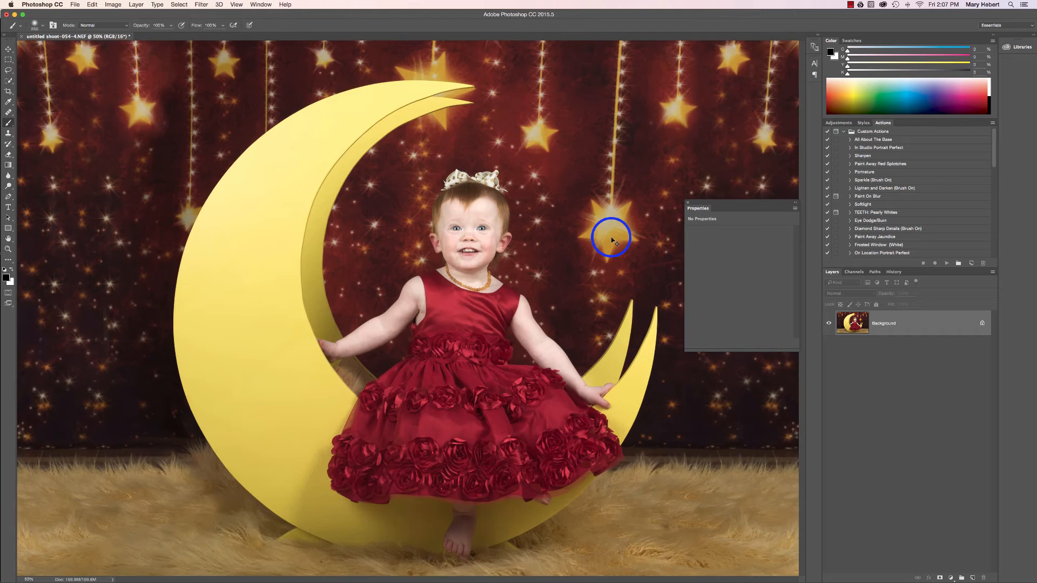
key(super+equal)
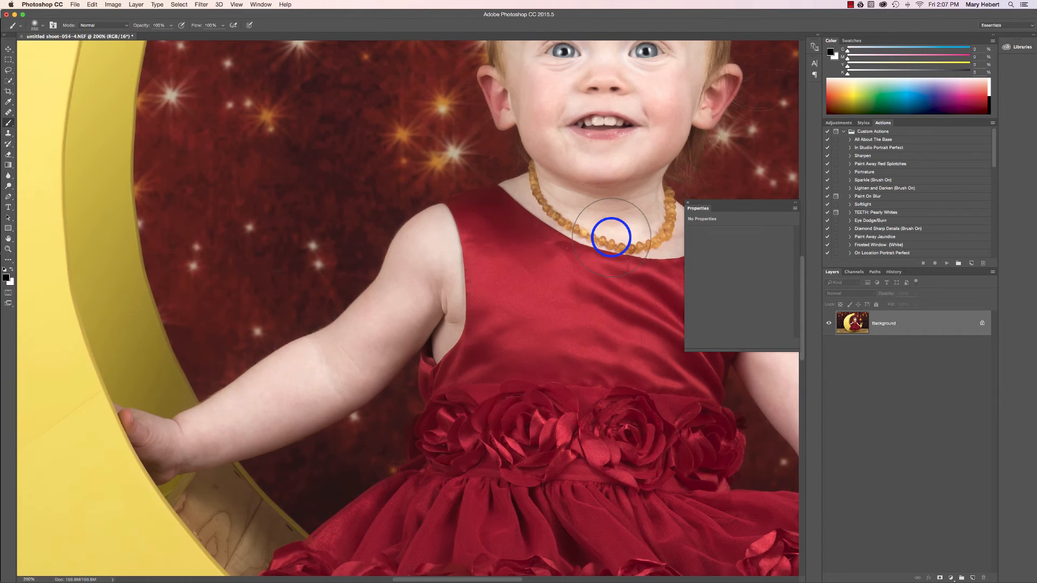
scroll(610, 237, up, 5)
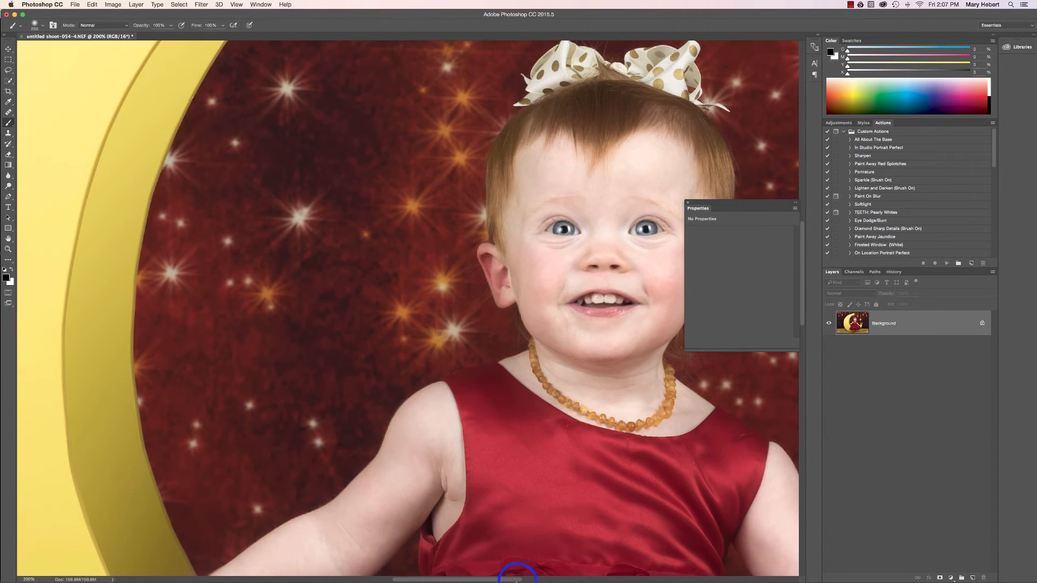
drag(506, 580, 534, 580)
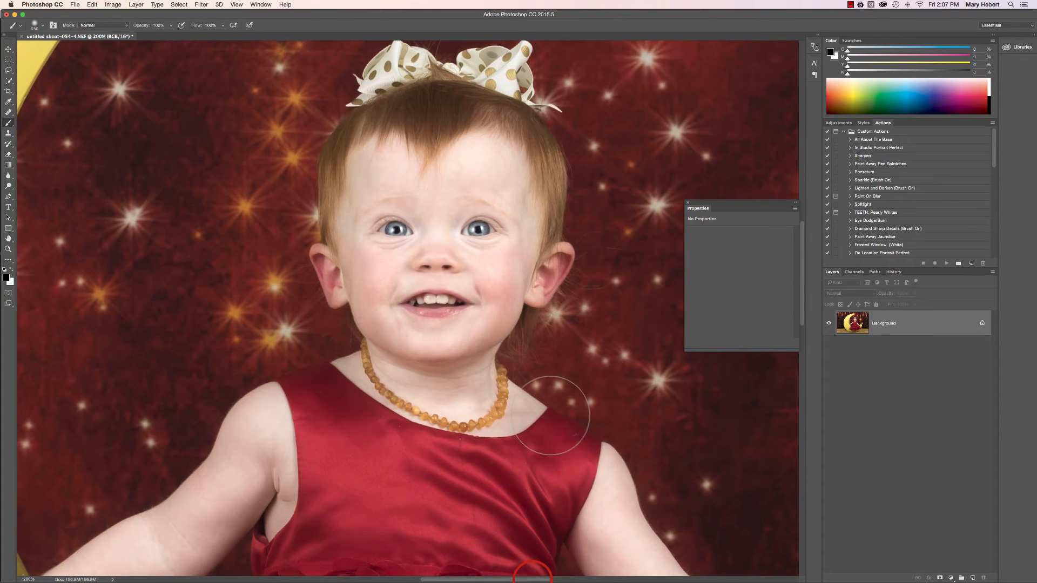
scroll(550, 397, up, 1)
scroll(541, 350, up, 1)
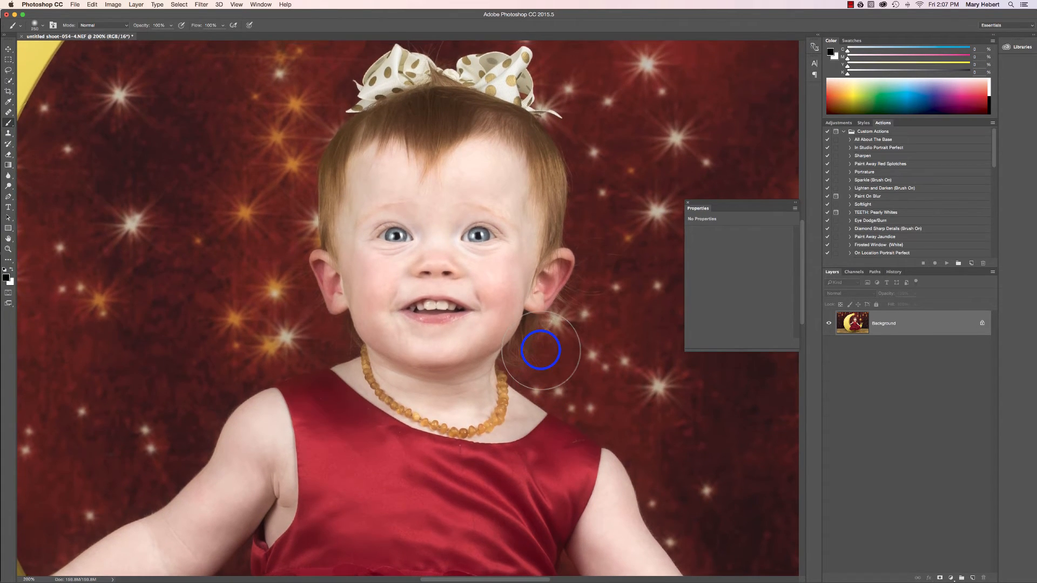
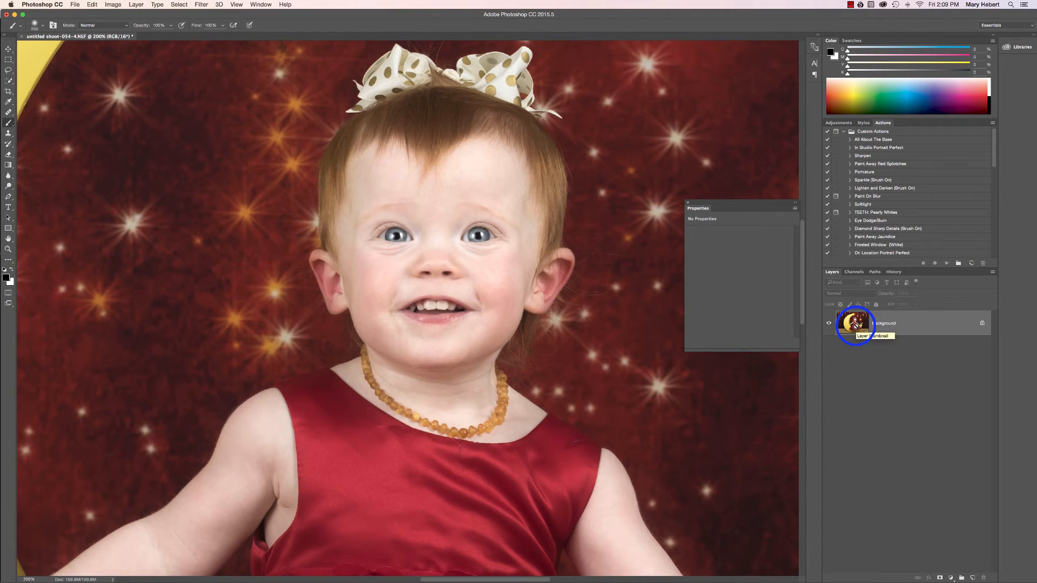
Duplicate the Background layer and apply a High Pass filter to the copy
key(super+j)
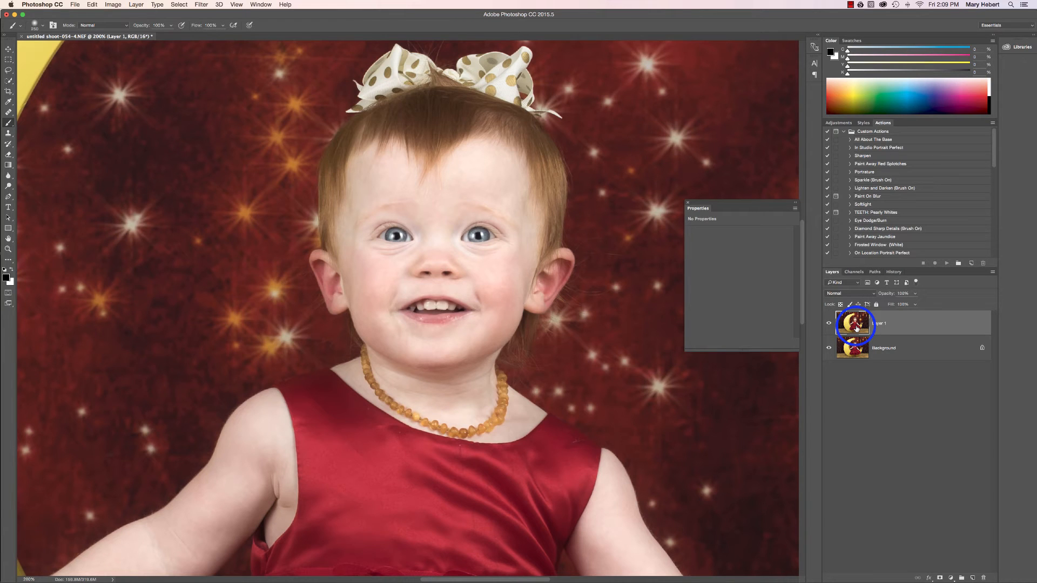
click(202, 5)
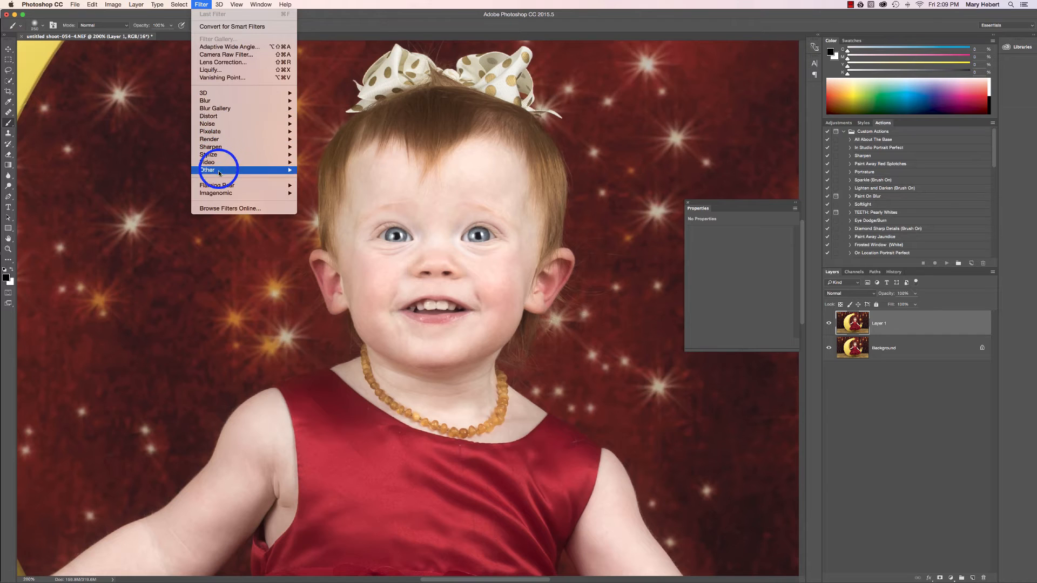
mouse_move(216, 171)
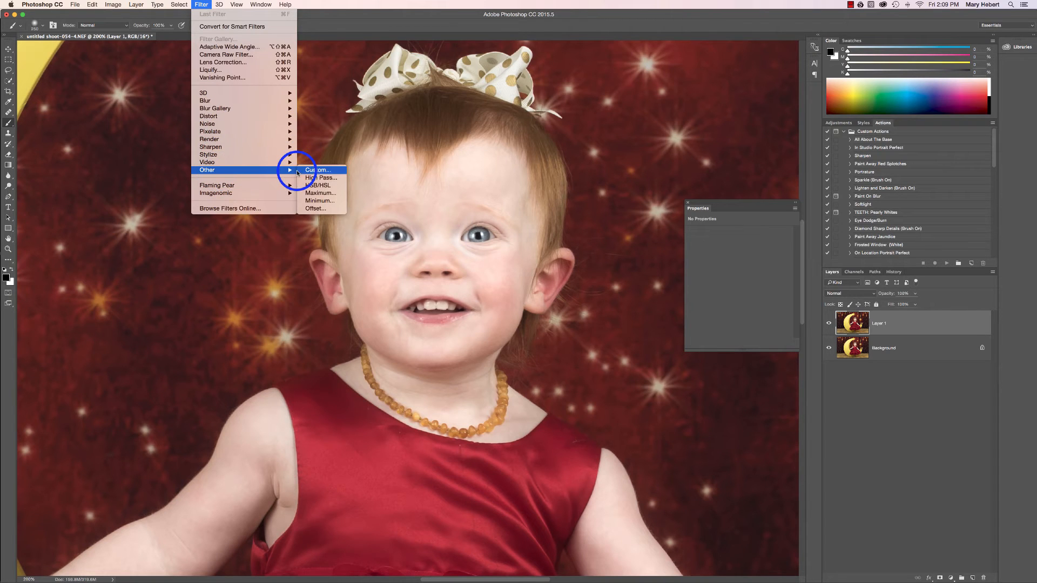
click(324, 177)
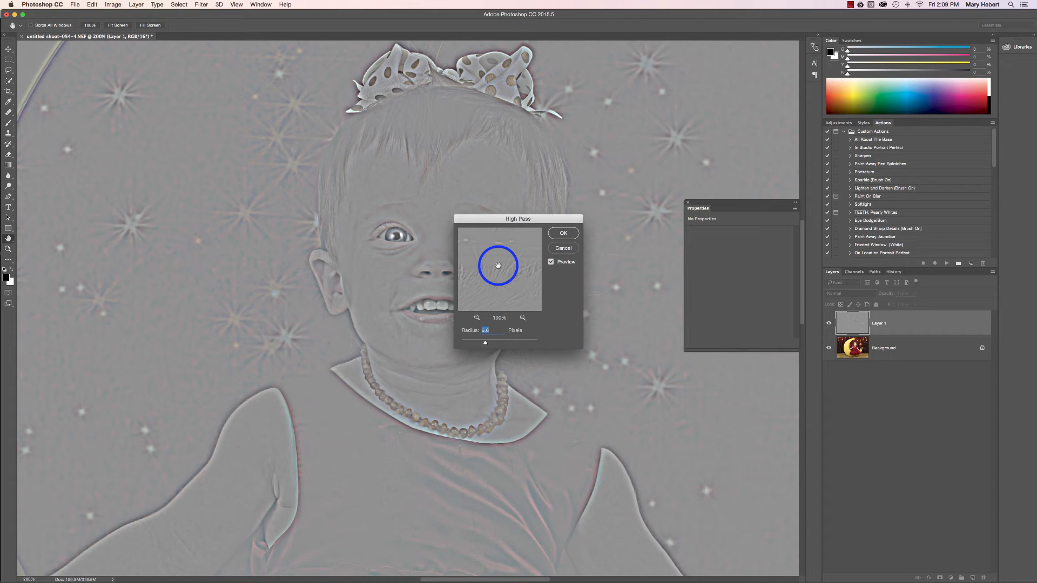
drag(498, 265, 488, 318)
click(564, 233)
key(b)
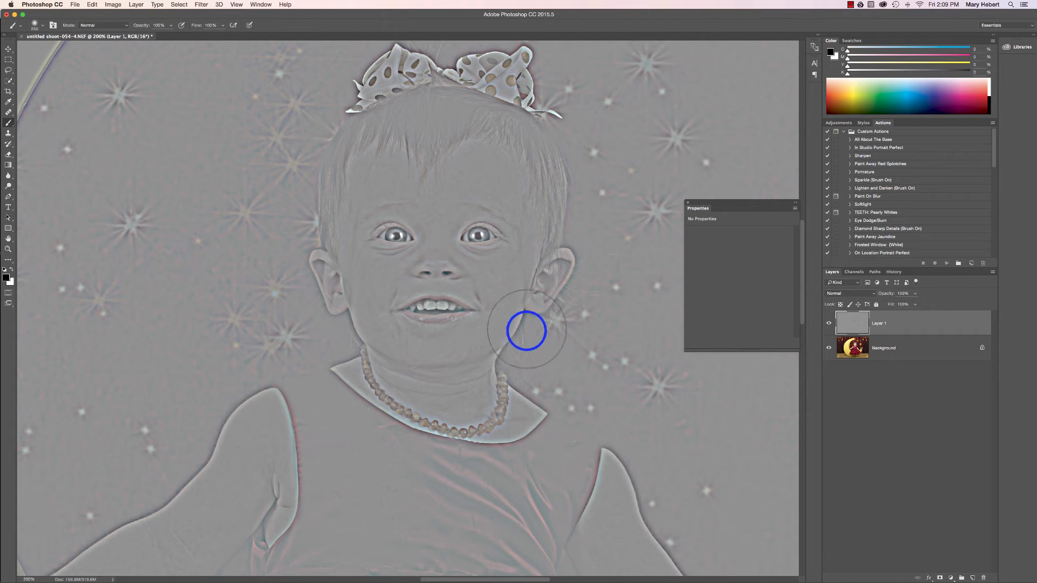
Set the High Pass layer's blend mode to Overlay after trying Lighten
click(834, 293)
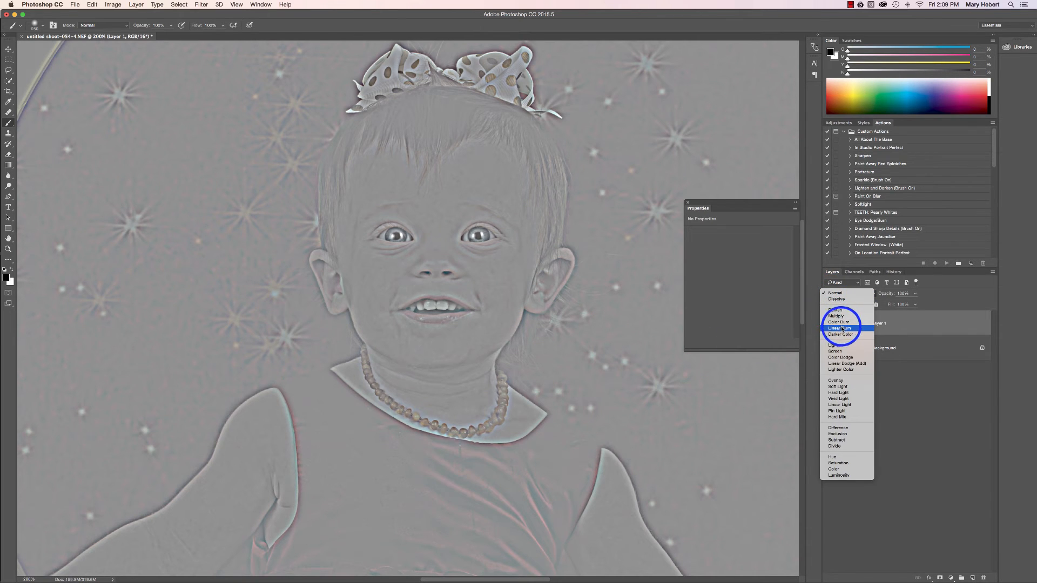
click(842, 345)
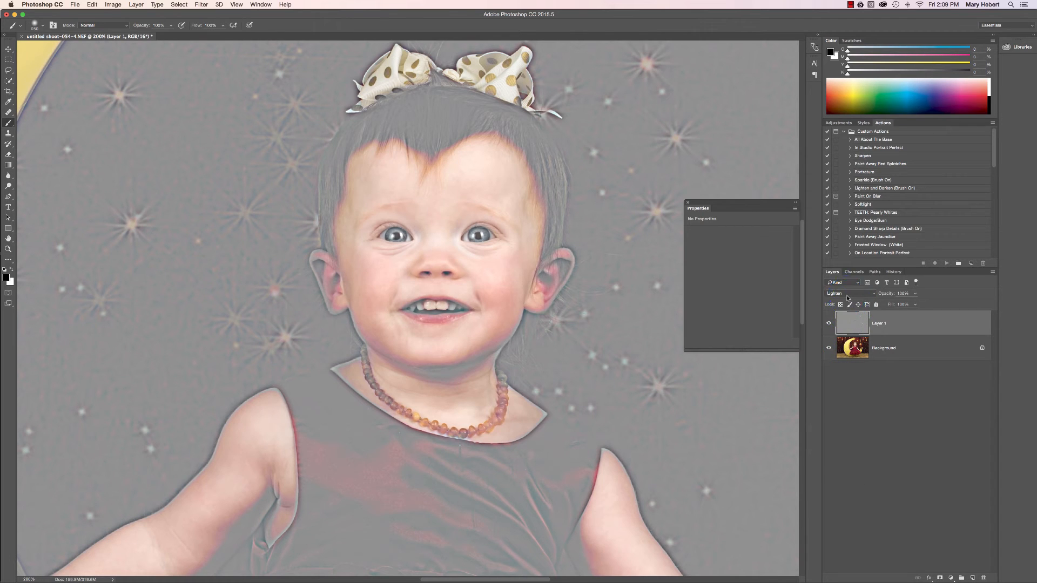
click(847, 297)
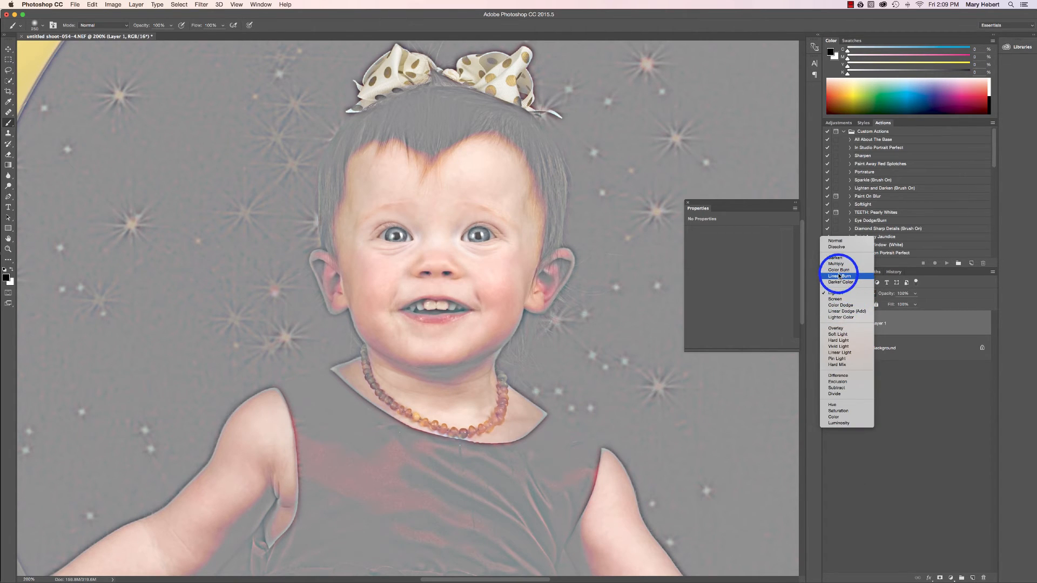
click(836, 328)
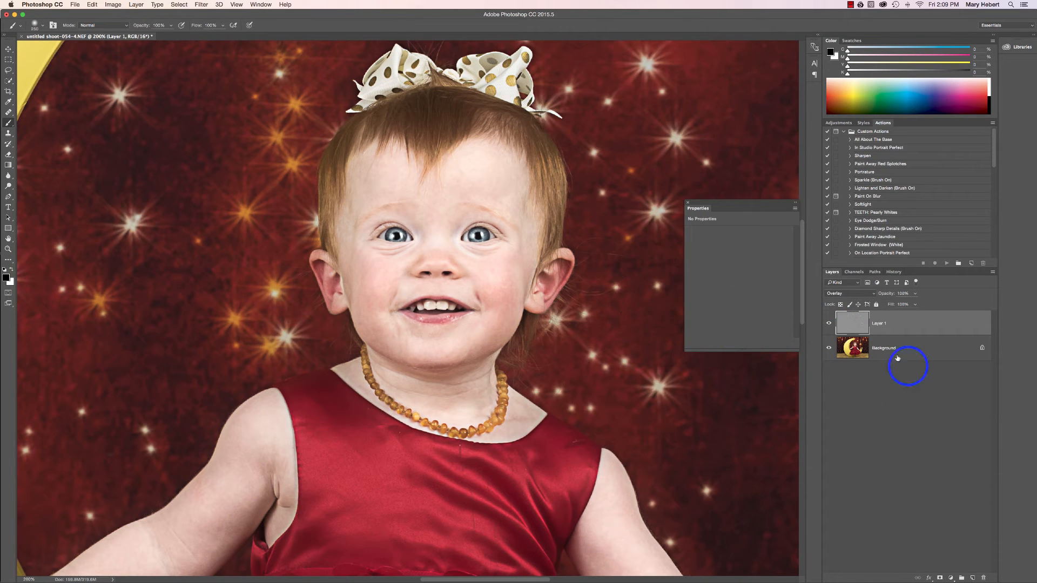
Compare the portrait with the High Pass layer hidden and shown at full opacity
click(828, 325)
click(828, 325)
click(828, 324)
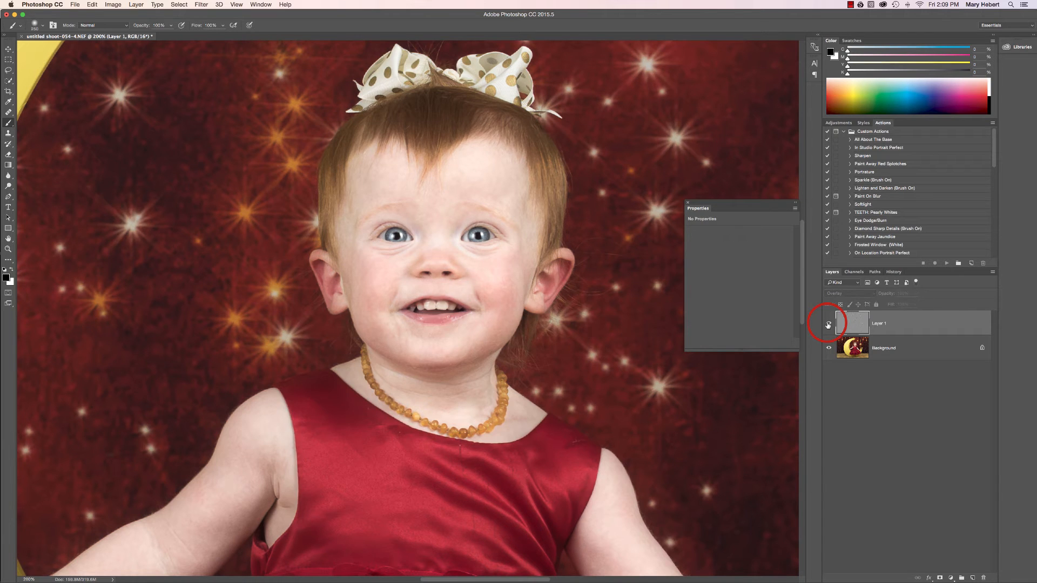
click(829, 325)
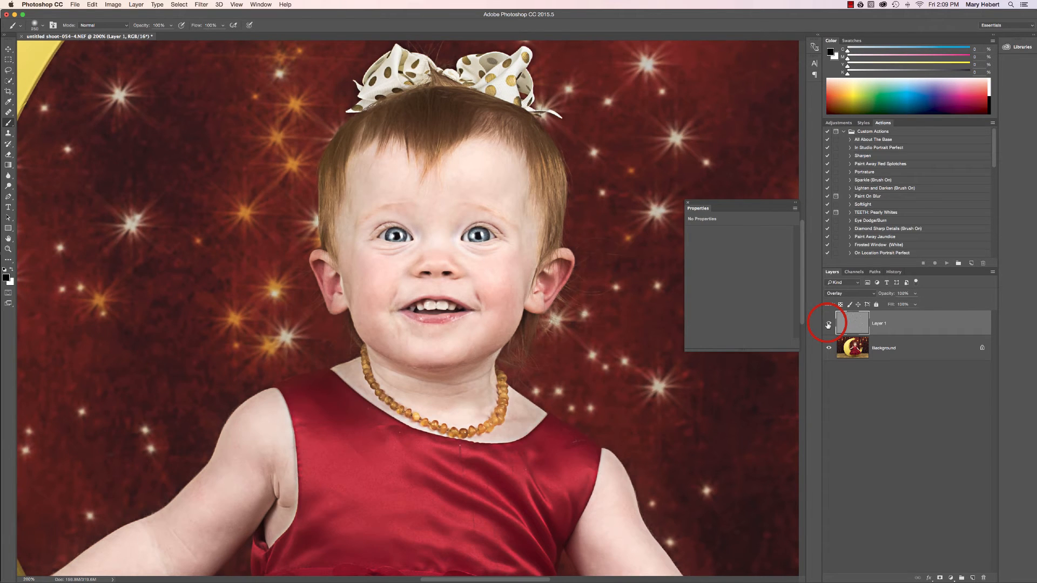
Lower the High Pass layer's opacity to 31% and compare the portrait with the layer hidden and shown
click(915, 293)
drag(914, 304, 890, 304)
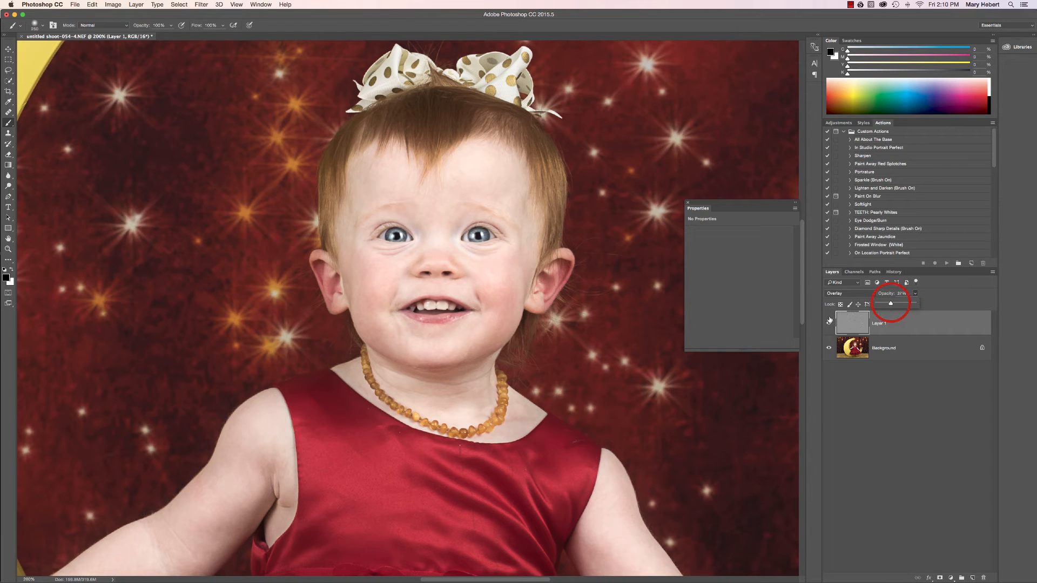
click(829, 325)
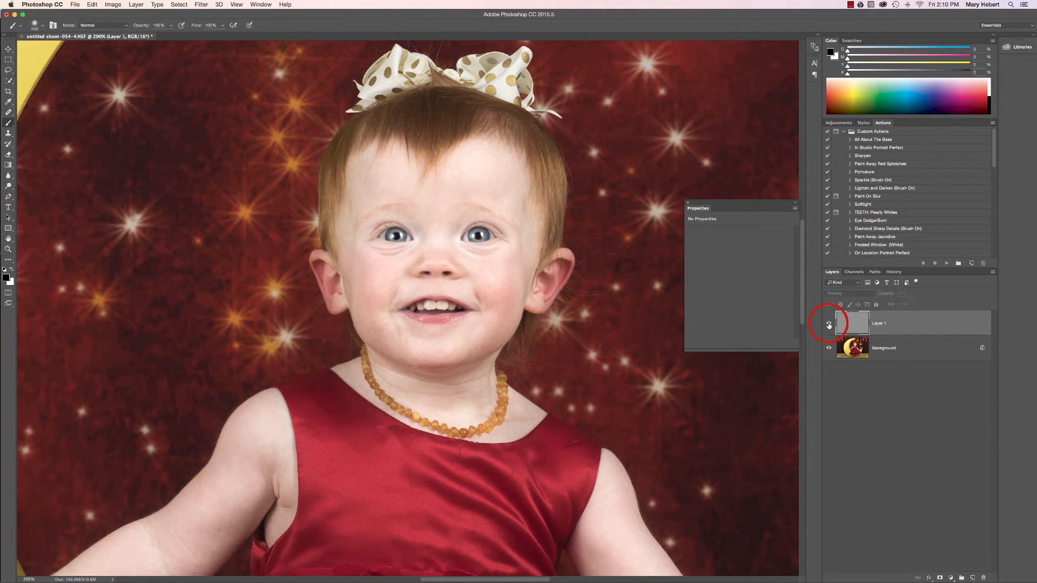
click(829, 326)
click(829, 325)
click(829, 325)
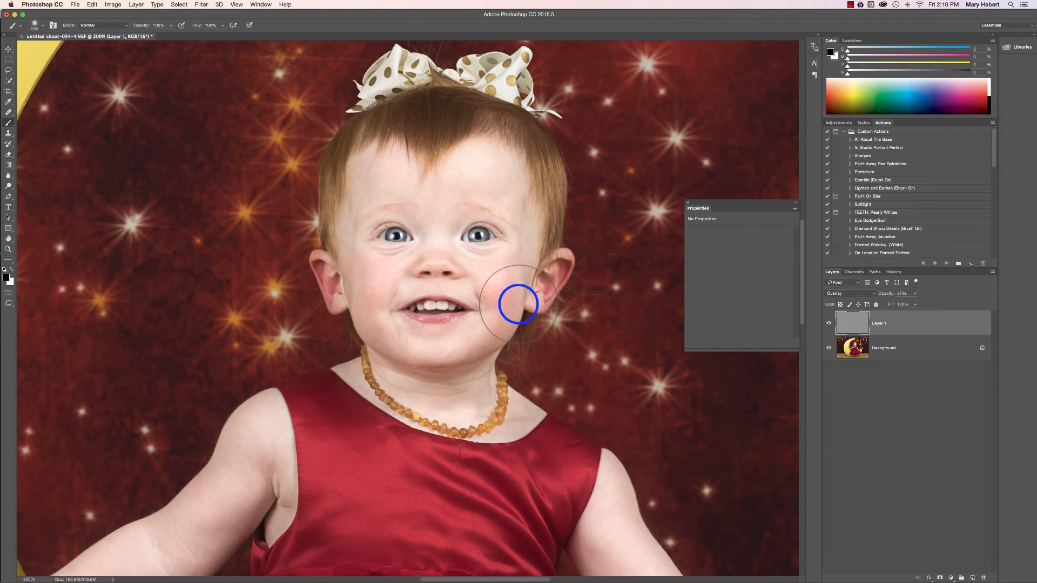
click(829, 324)
click(829, 324)
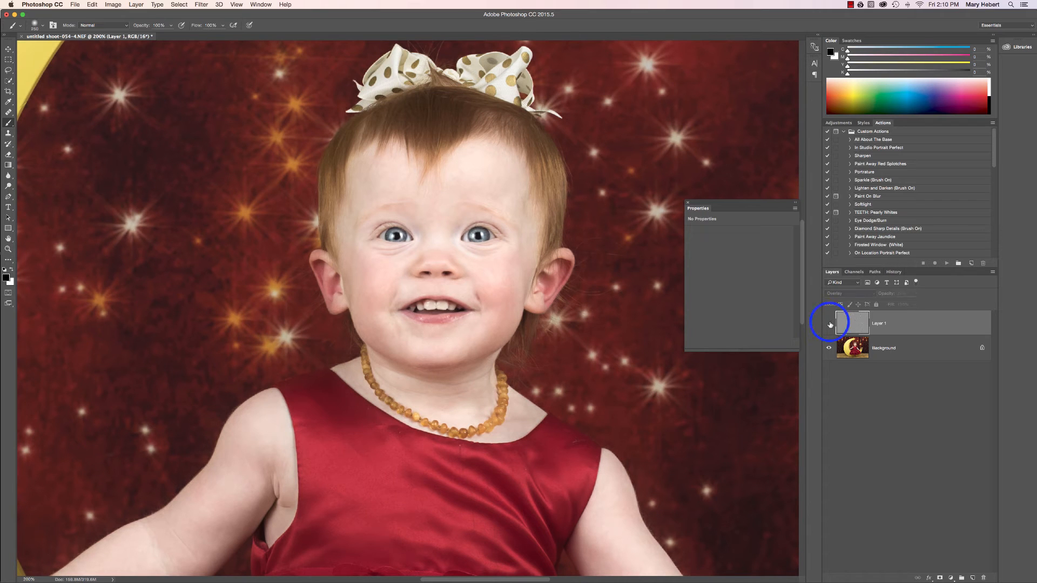
click(830, 324)
Flatten the image to merge the High Pass sharpening into the Background
click(931, 349)
right_click(931, 350)
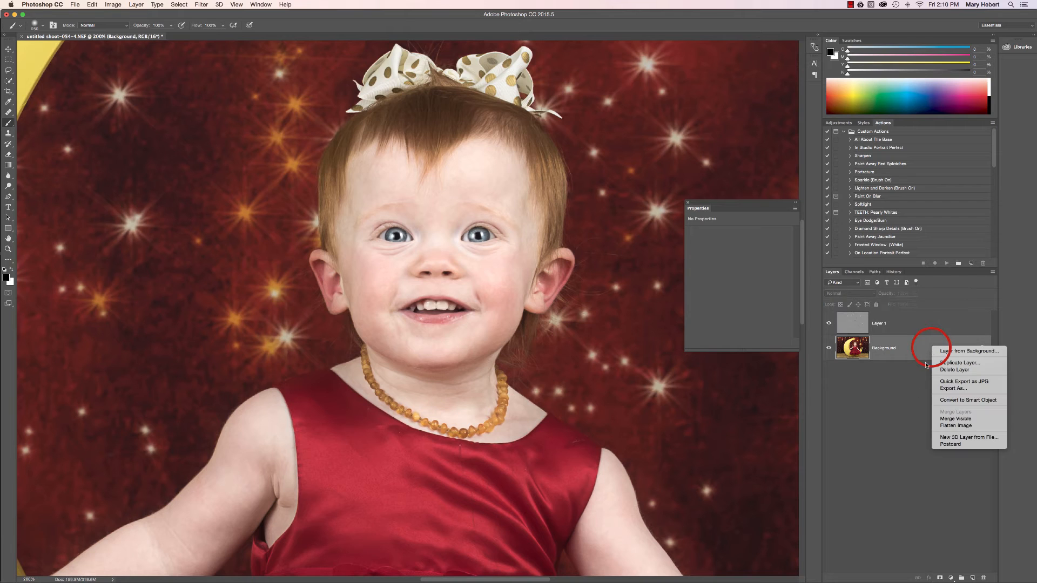
click(950, 423)
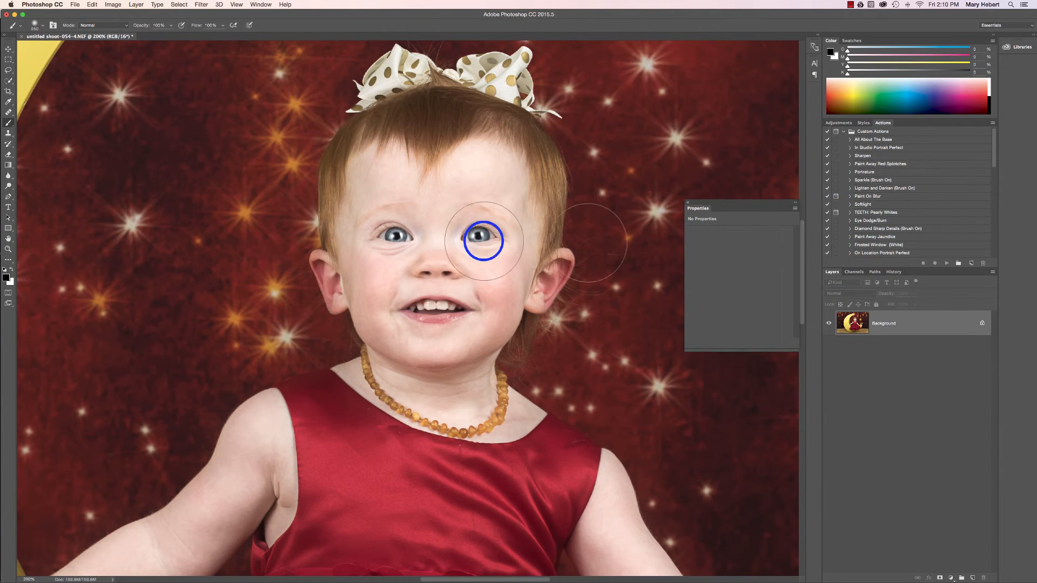
Add a new layer above the Background and fill it with 50% Gray in Normal mode at 100% opacity
key(super+equal)
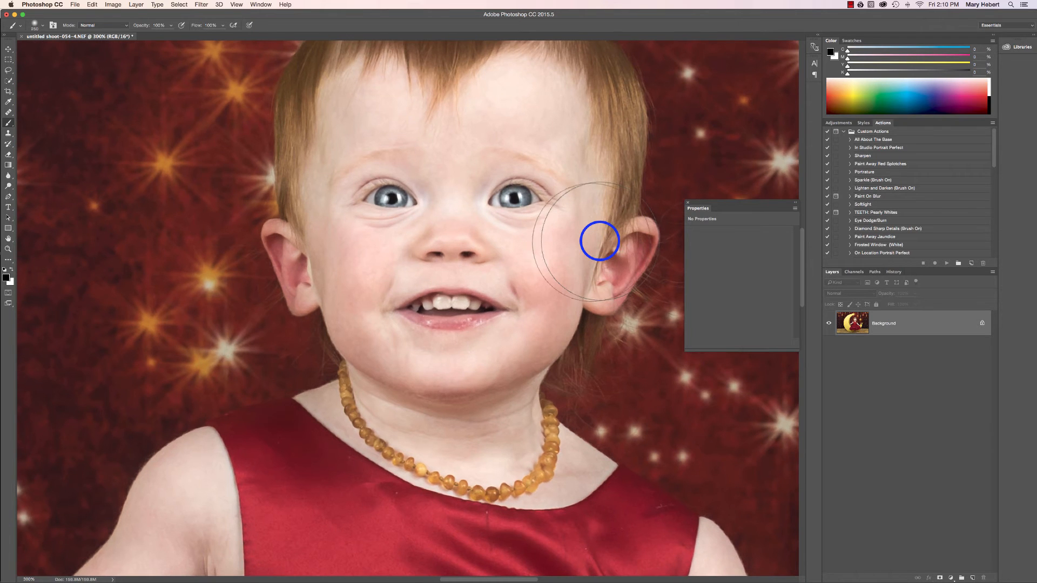
key(super+equal)
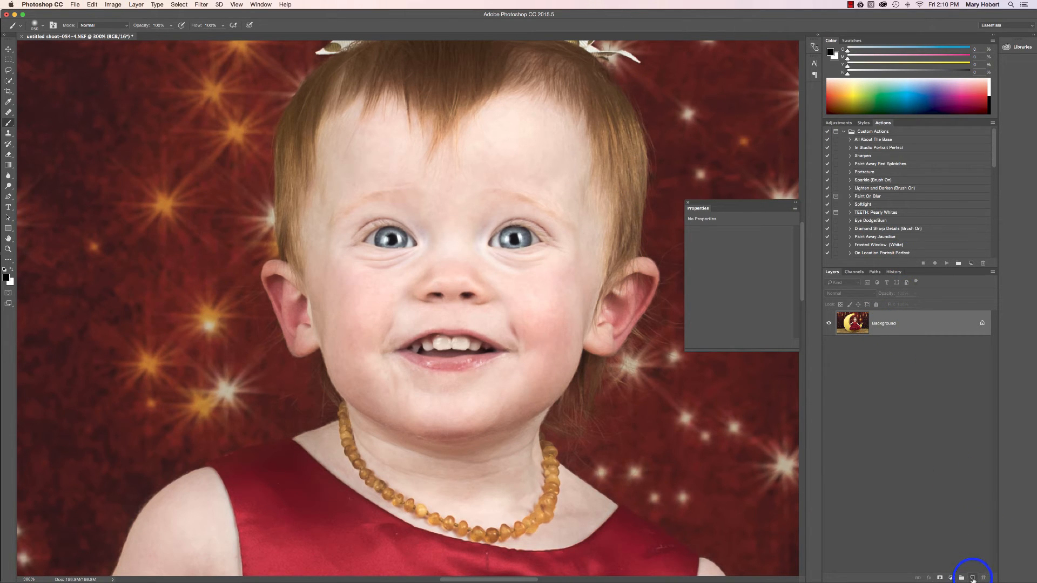
click(973, 578)
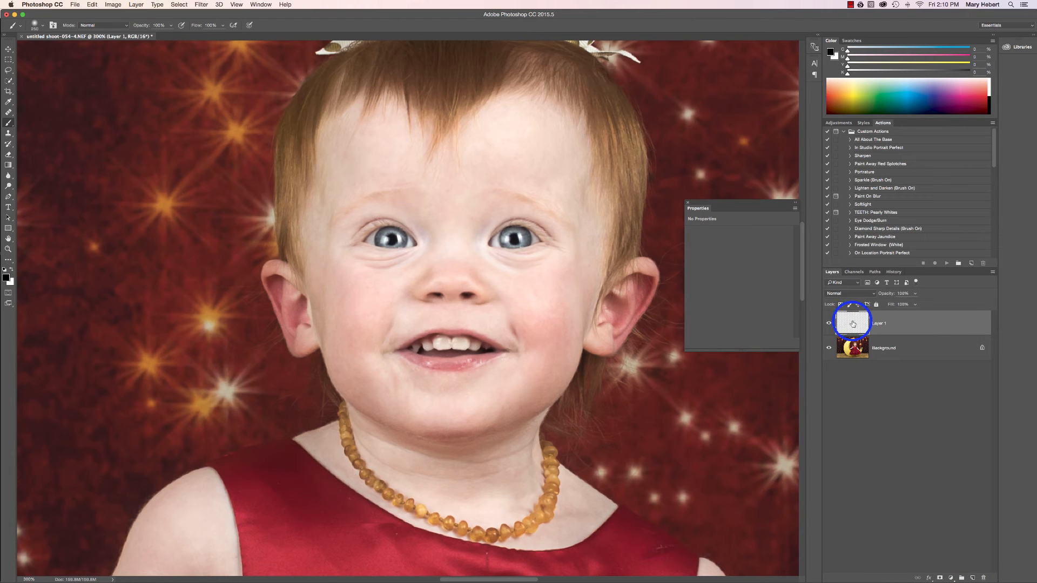
click(93, 5)
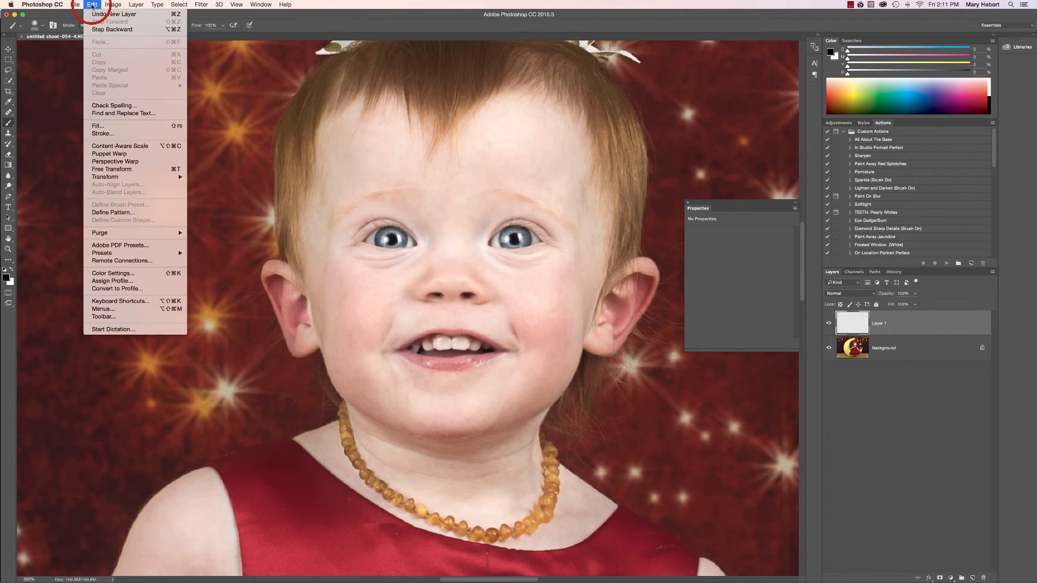
click(113, 127)
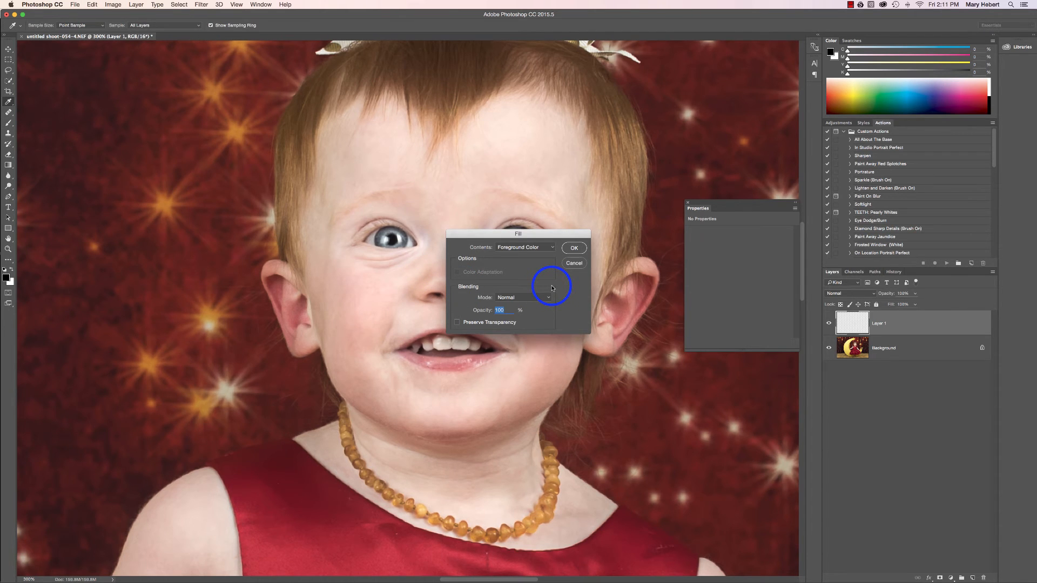
click(552, 248)
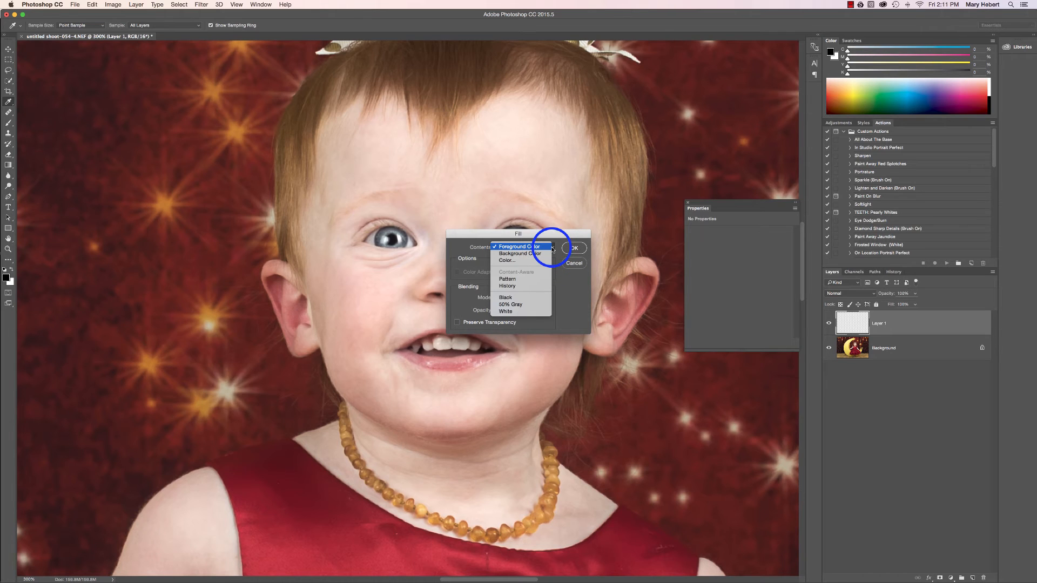
click(552, 249)
click(547, 246)
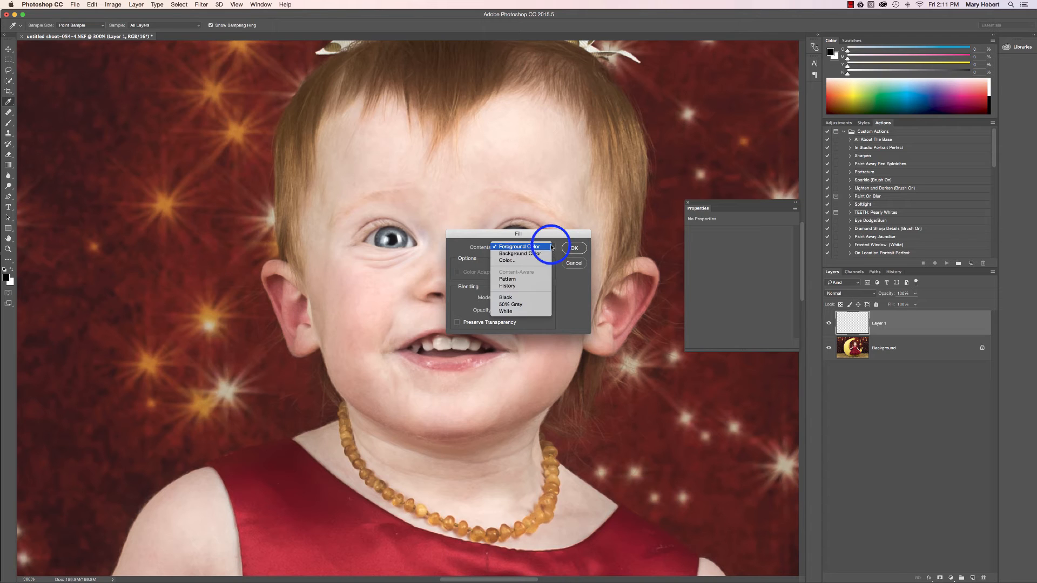
click(527, 305)
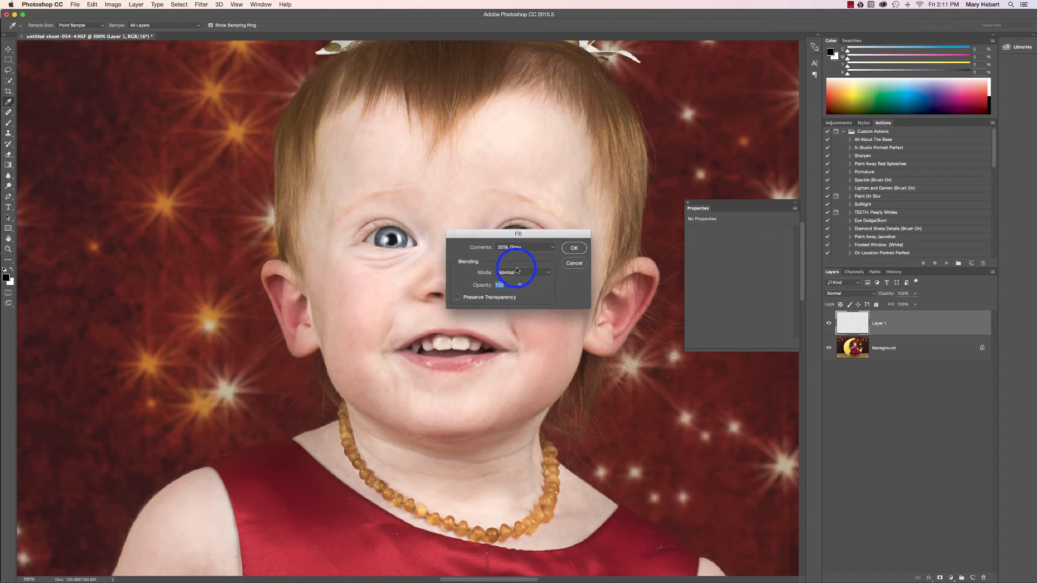
click(575, 248)
key(b)
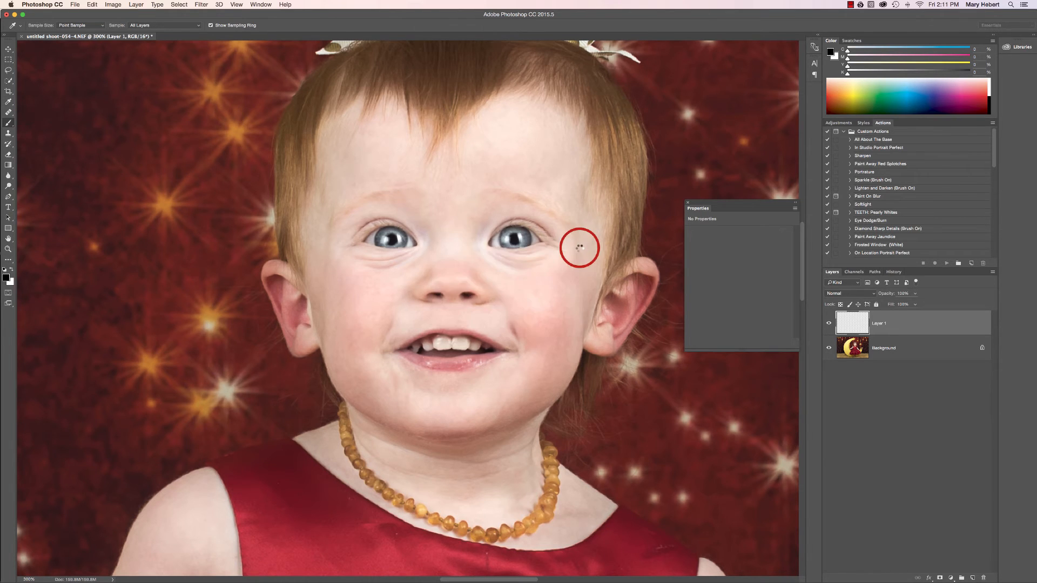
Set the gray layer's blend mode to Overlay and compare the portrait with the layer hidden and shown
click(911, 294)
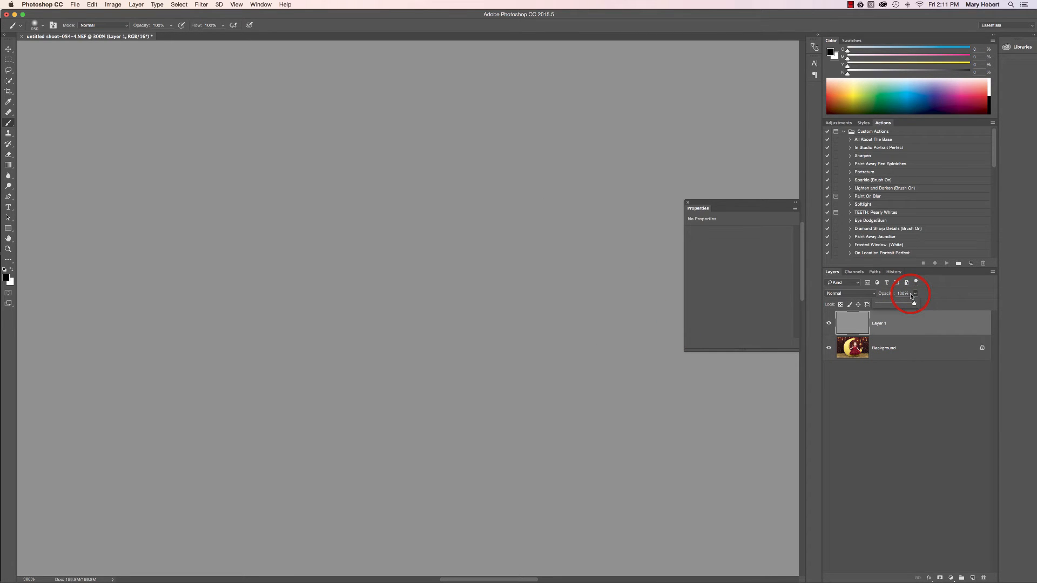
click(846, 293)
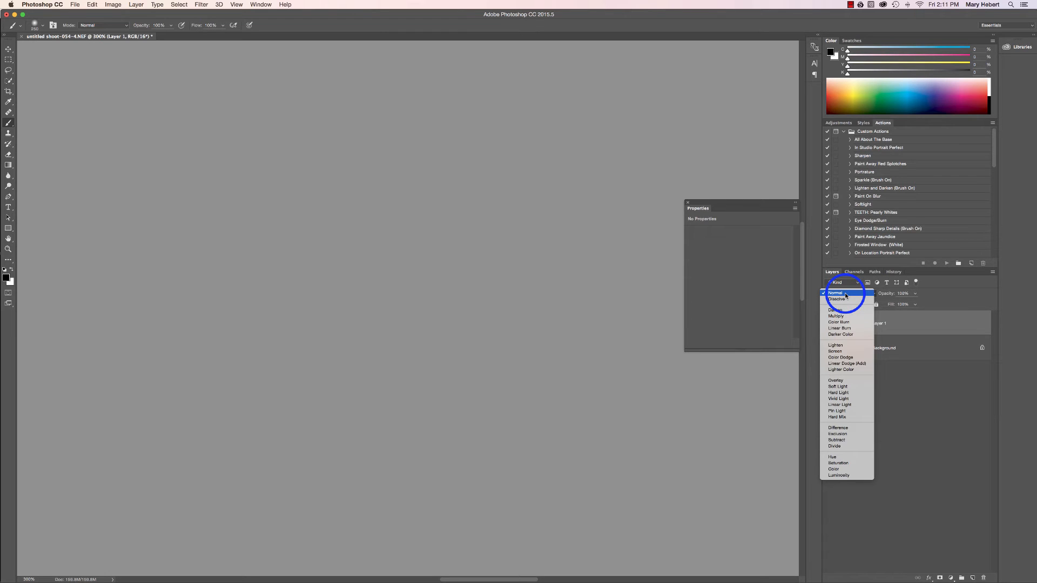
click(856, 378)
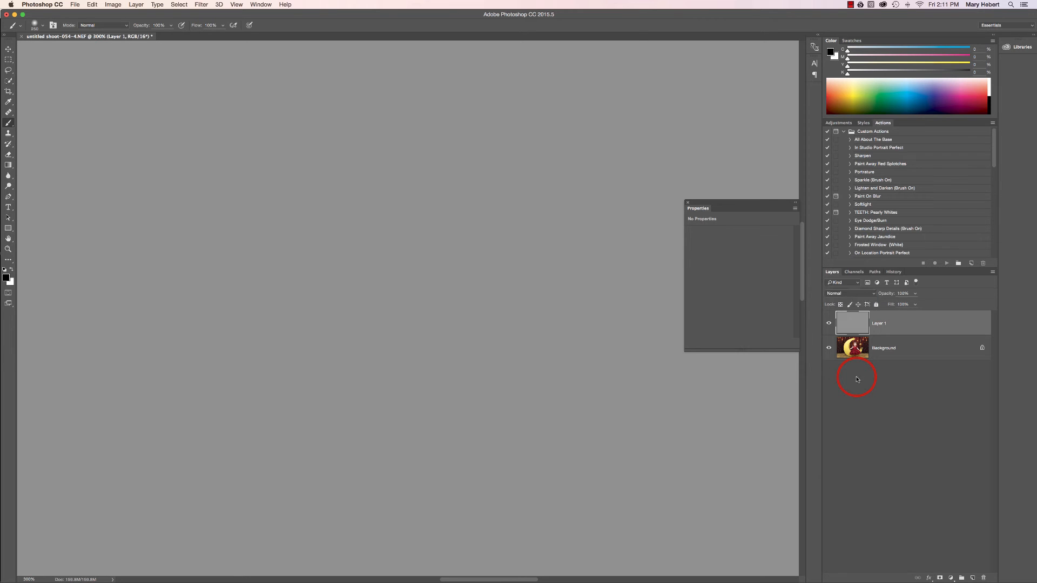
click(845, 294)
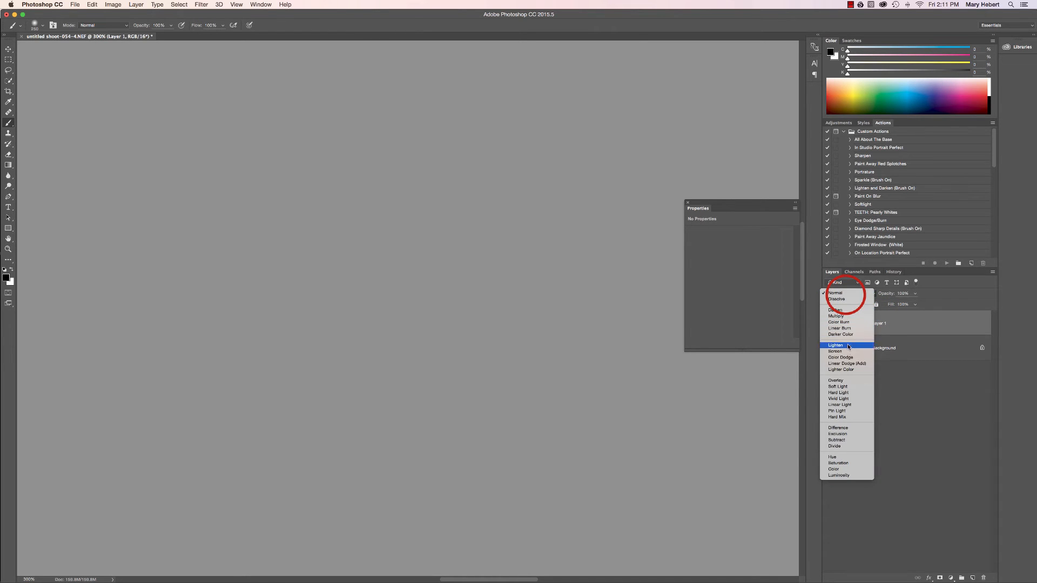
click(858, 381)
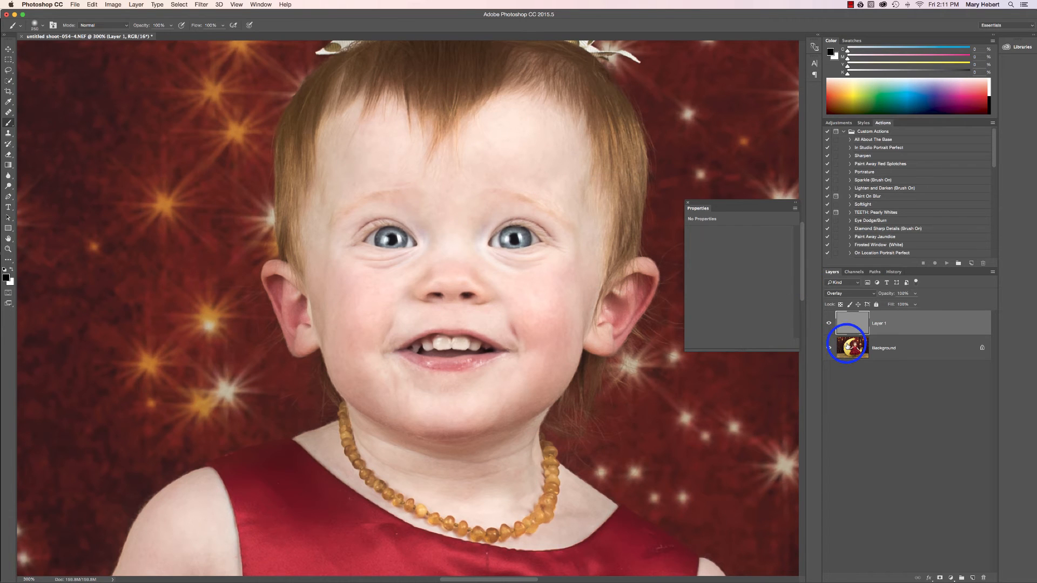
click(829, 323)
click(830, 323)
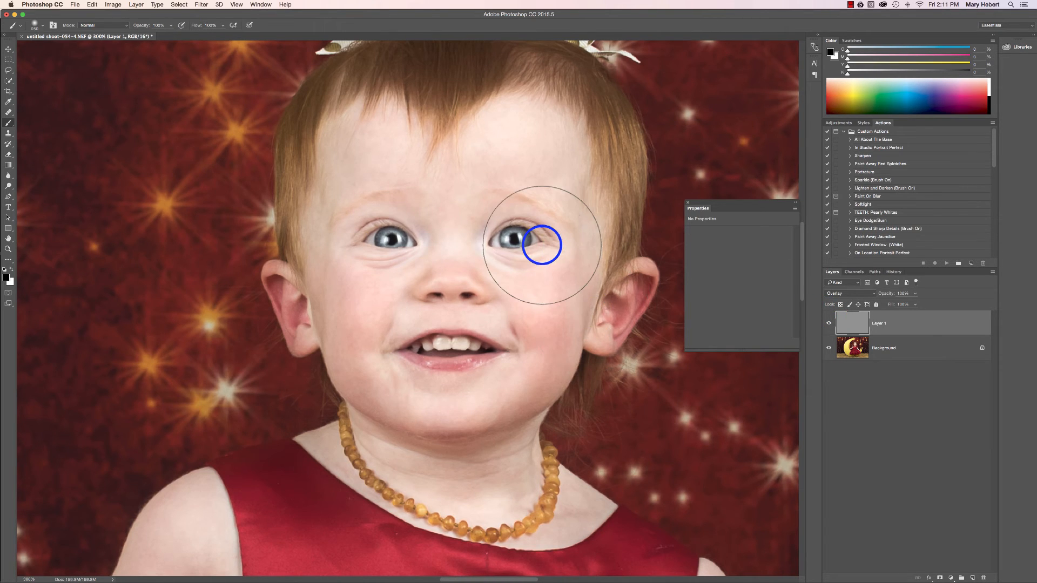
Shrink the brush to a few pixels and paint black over the iris of the eye on the image's right side
key(bracketleft)
key(bracketleft)
key(bracketleft)
key(bracketleft)
key(bracketleft)
key(bracketleft)
key(bracketleft)
key(bracketleft)
key(bracketleft)
key(bracketleft)
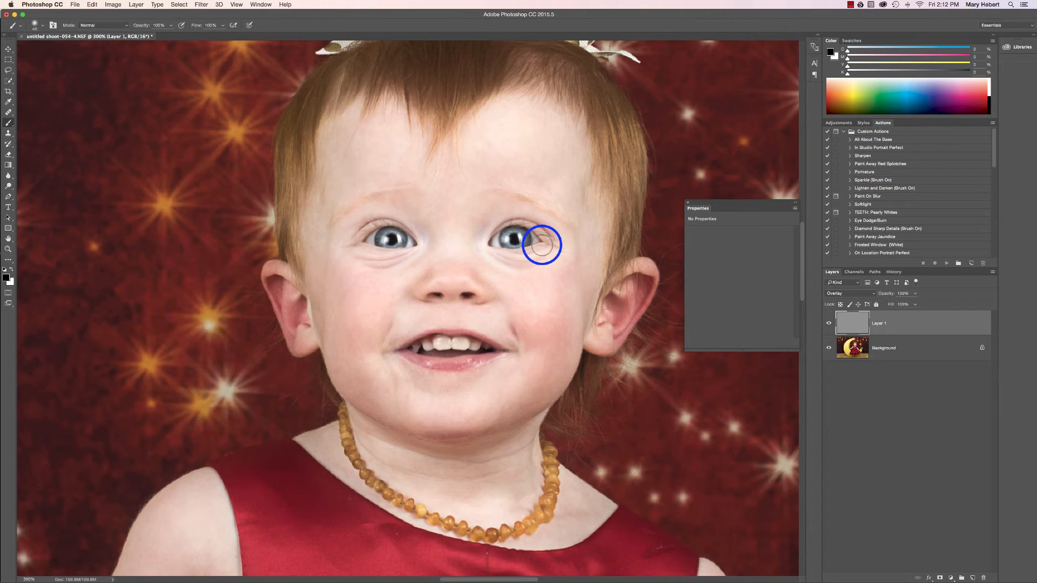
key(bracketleft)
key(bracketleft)
key(bracketleft)
key(bracketleft)
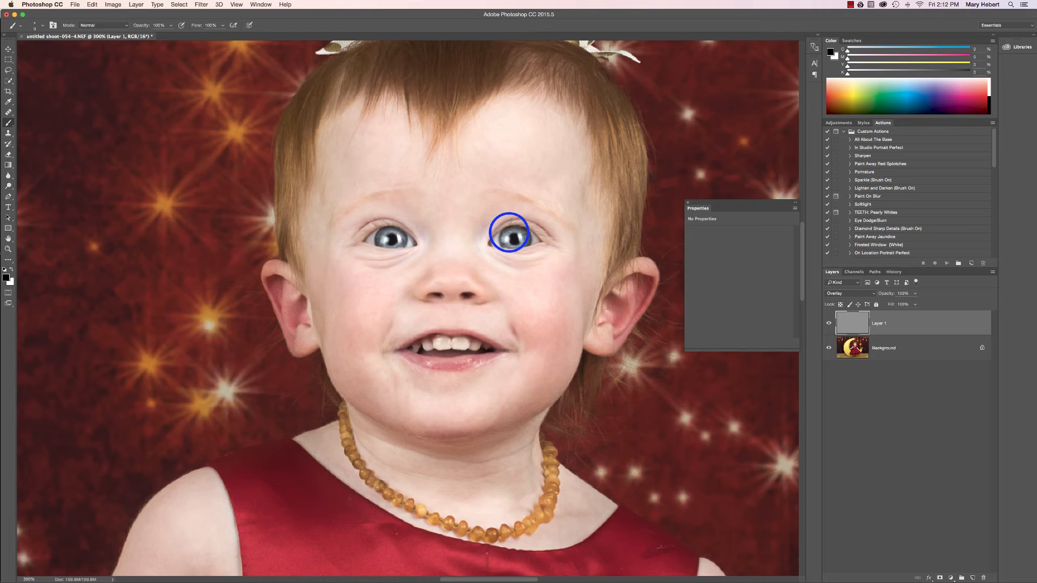
drag(518, 225, 508, 227)
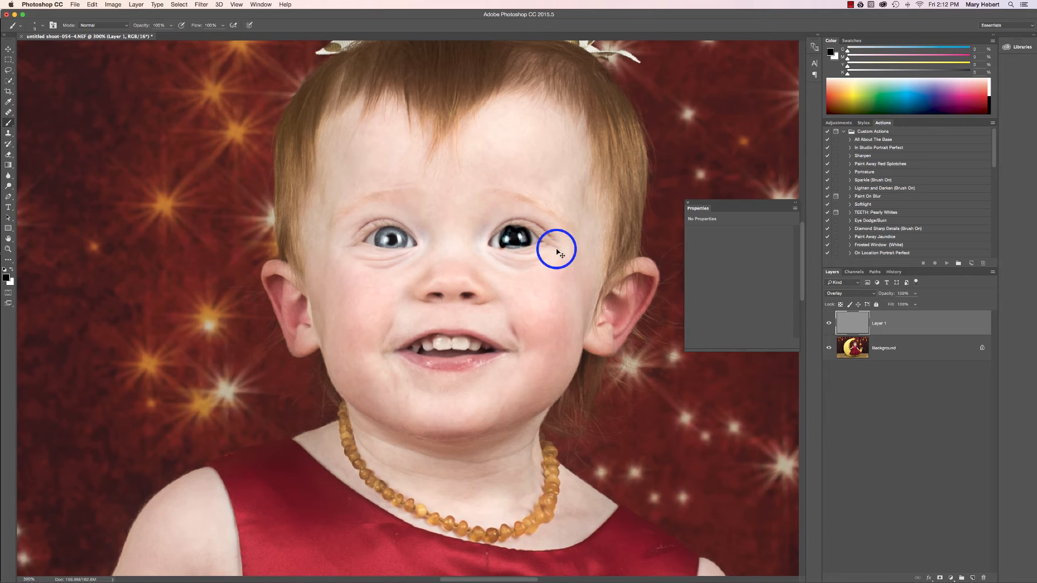
Undo the heavy black stroke on the iris and subtly darken the rims of both irises with black at 10% brush opacity
key(super+z)
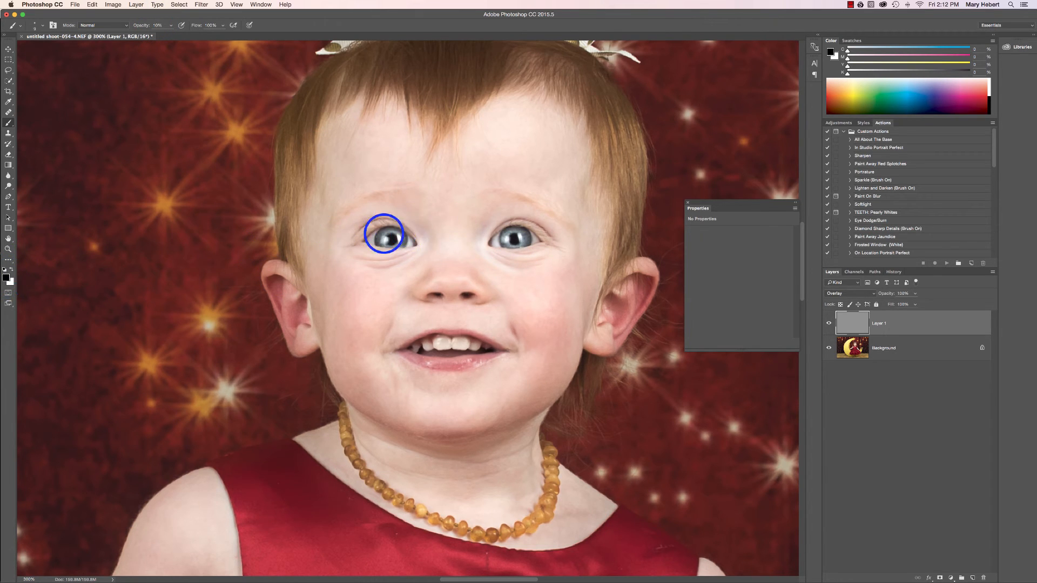
mouse_move(380, 230)
mouse_down()
mouse_move(396, 229)
mouse_move(403, 241)
mouse_move(391, 248)
mouse_move(378, 236)
mouse_move(392, 242)
mouse_move(393, 224)
mouse_move(340, 239)
mouse_move(357, 241)
mouse_up()
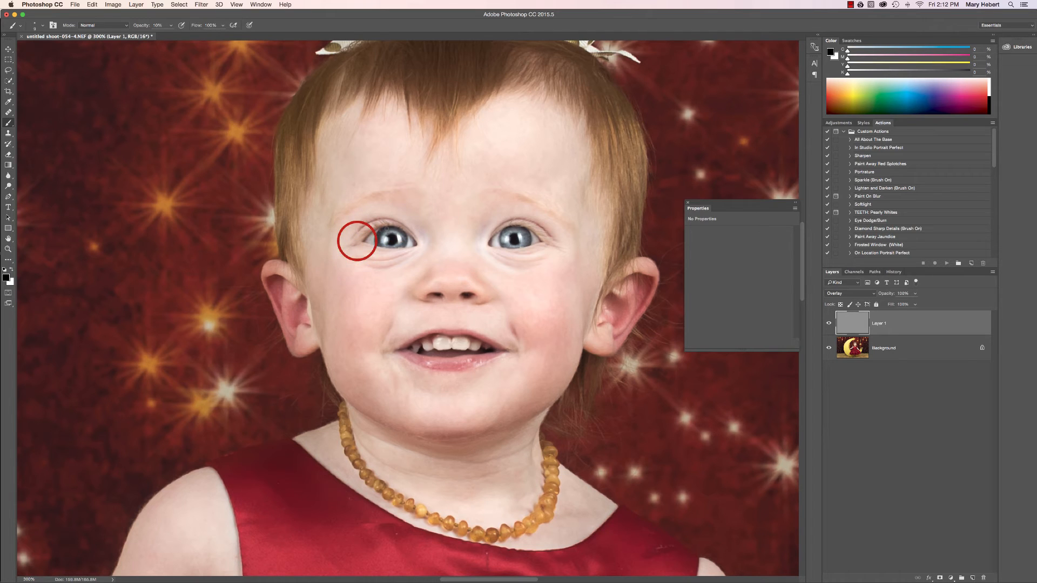
mouse_move(491, 234)
mouse_down()
mouse_move(504, 231)
mouse_move(497, 258)
mouse_move(506, 252)
mouse_move(485, 236)
mouse_move(483, 255)
mouse_move(494, 242)
mouse_up()
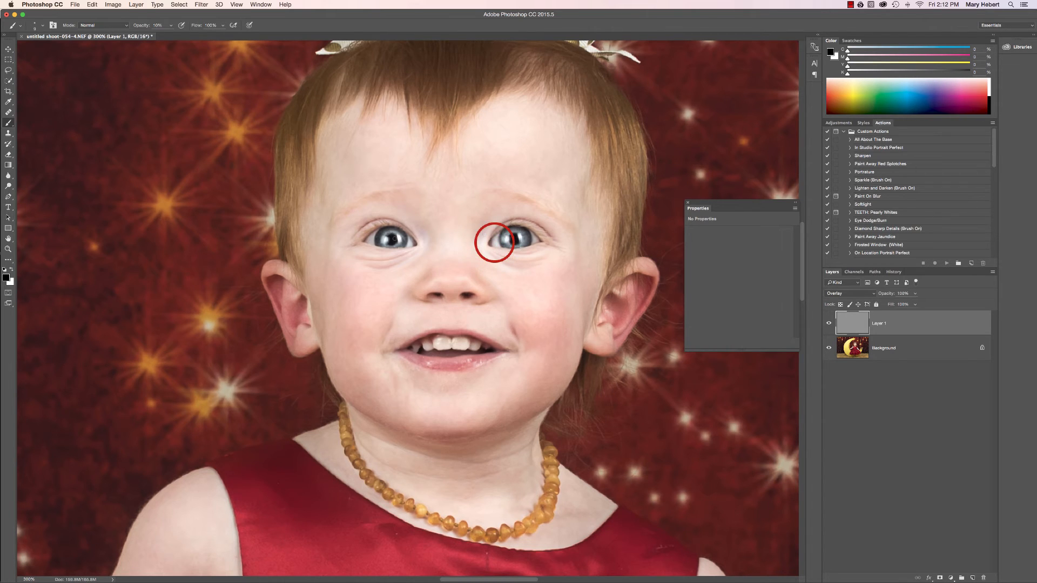
drag(394, 238, 370, 249)
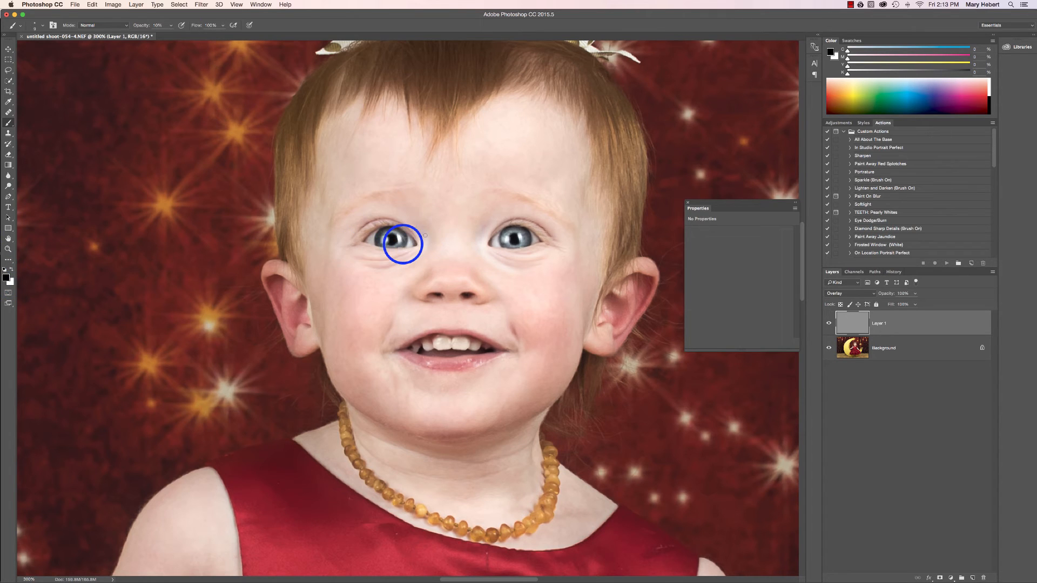
Switch the brush colour to white and lightly brighten the inner areas of both eyes
click(12, 268)
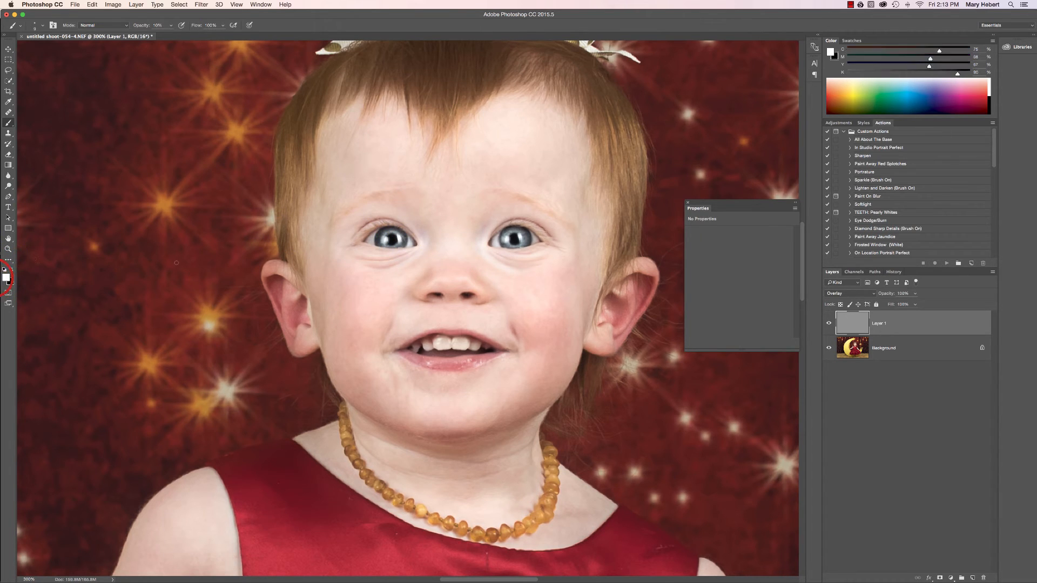
mouse_move(375, 238)
mouse_down()
mouse_move(362, 254)
mouse_move(381, 261)
mouse_up()
mouse_move(485, 250)
mouse_down()
mouse_move(501, 240)
mouse_move(506, 261)
mouse_move(492, 265)
mouse_move(505, 262)
mouse_up()
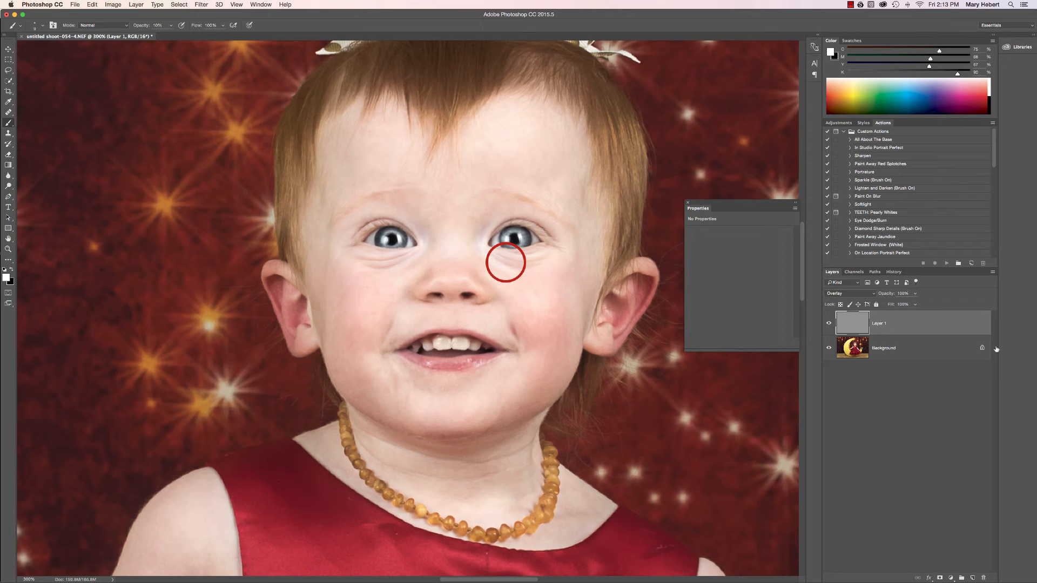
Compare the eyes with the gray Overlay layer hidden and shown, both close up and at 100% zoom
click(828, 323)
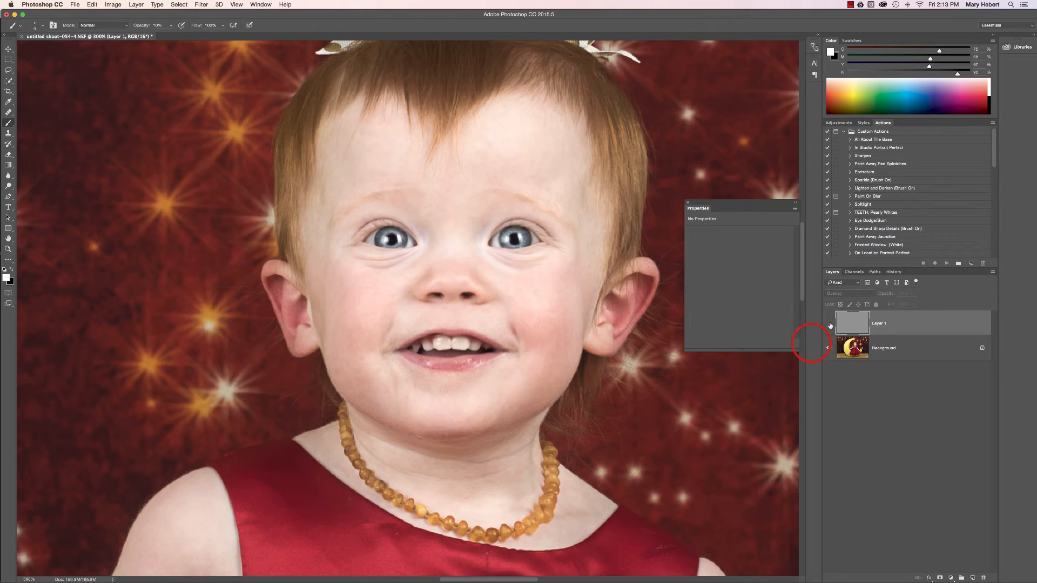
click(829, 324)
click(830, 324)
click(830, 324)
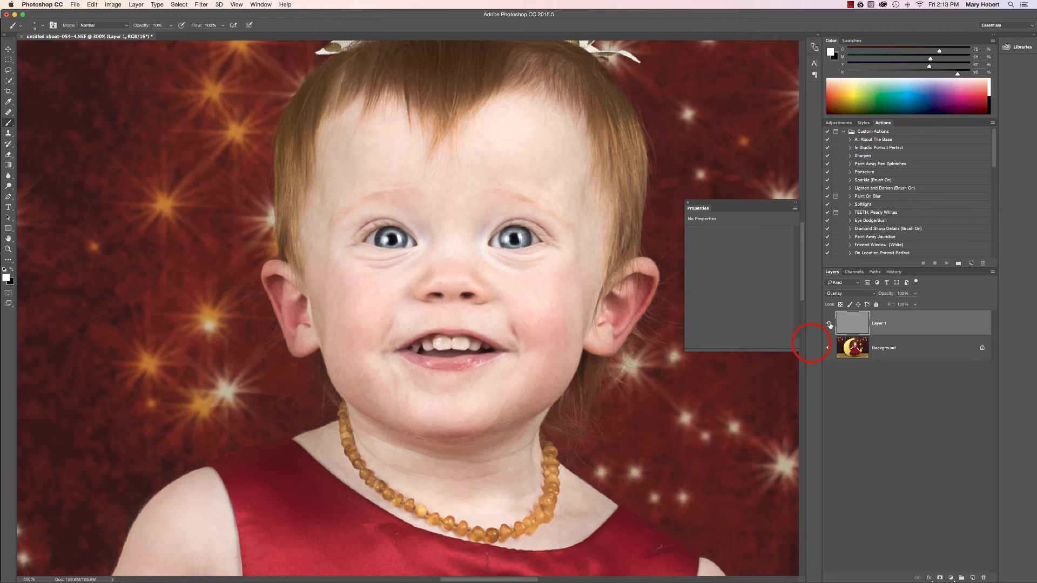
key(super+1)
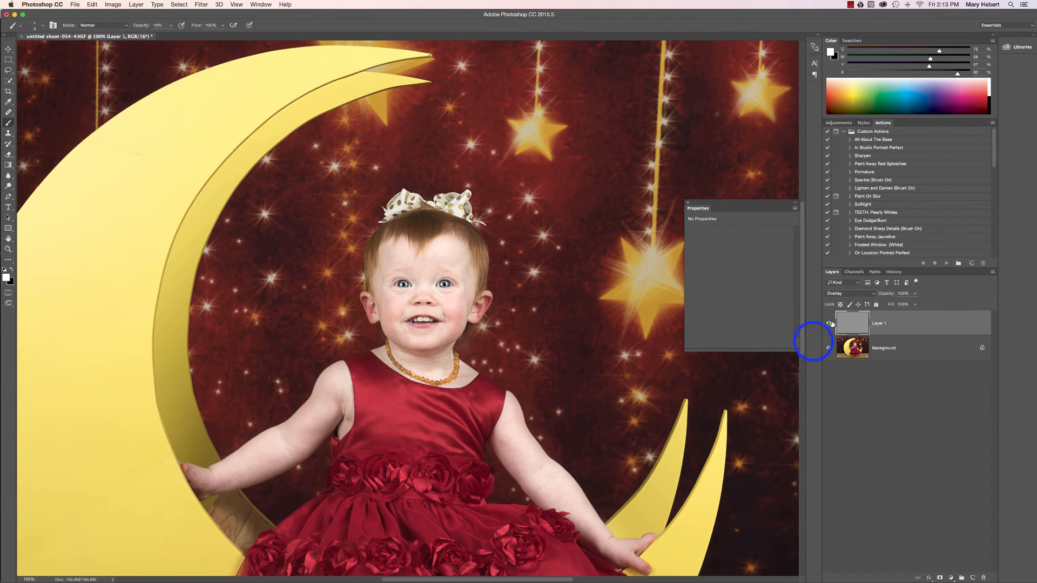
click(831, 324)
click(830, 324)
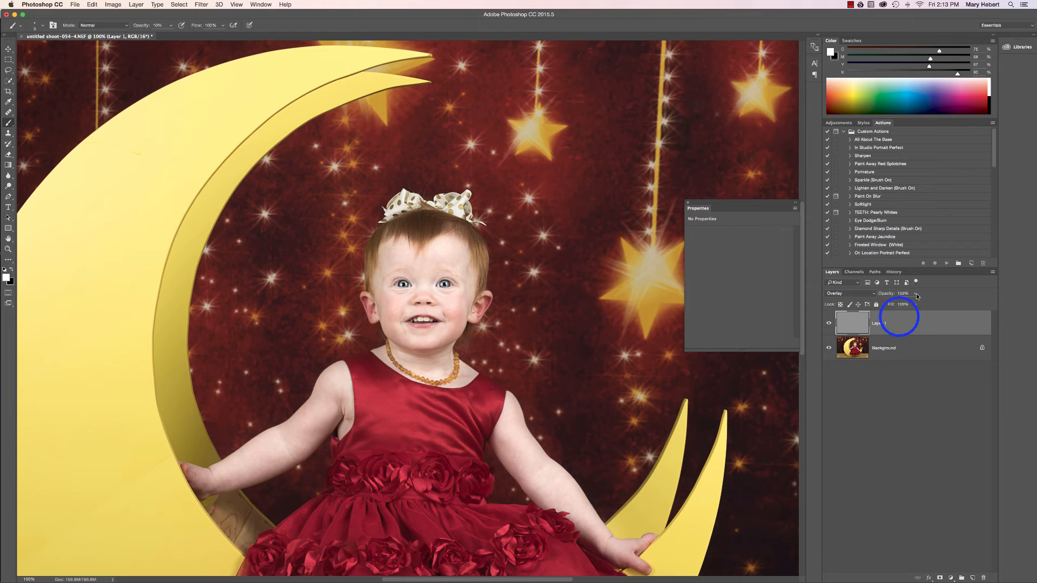
Lower the gray Overlay layer's opacity to about 36% and compare the portrait with the layer hidden and shown
drag(916, 295, 892, 306)
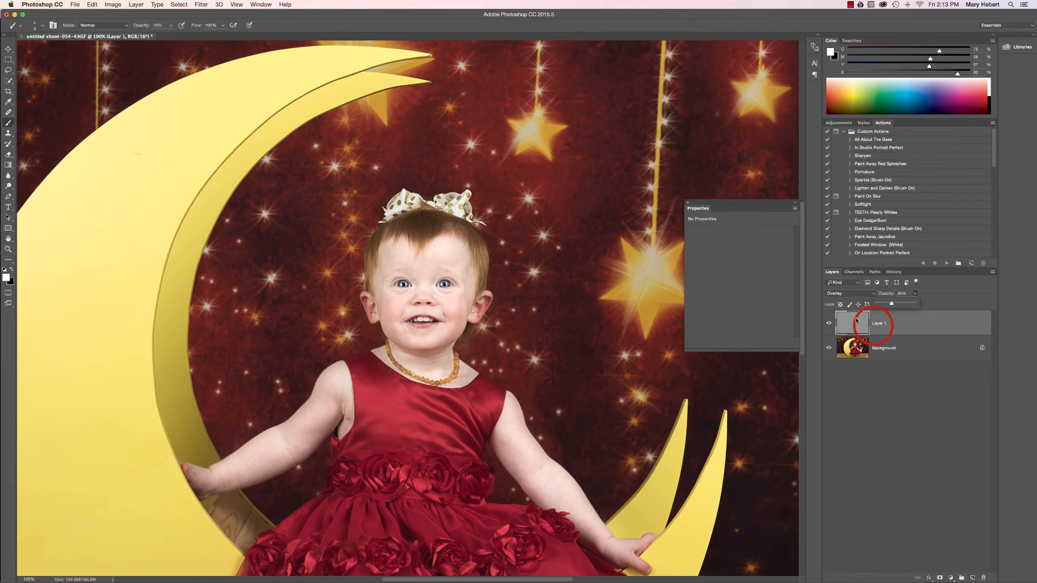
click(830, 327)
click(830, 326)
click(830, 326)
click(830, 325)
click(830, 326)
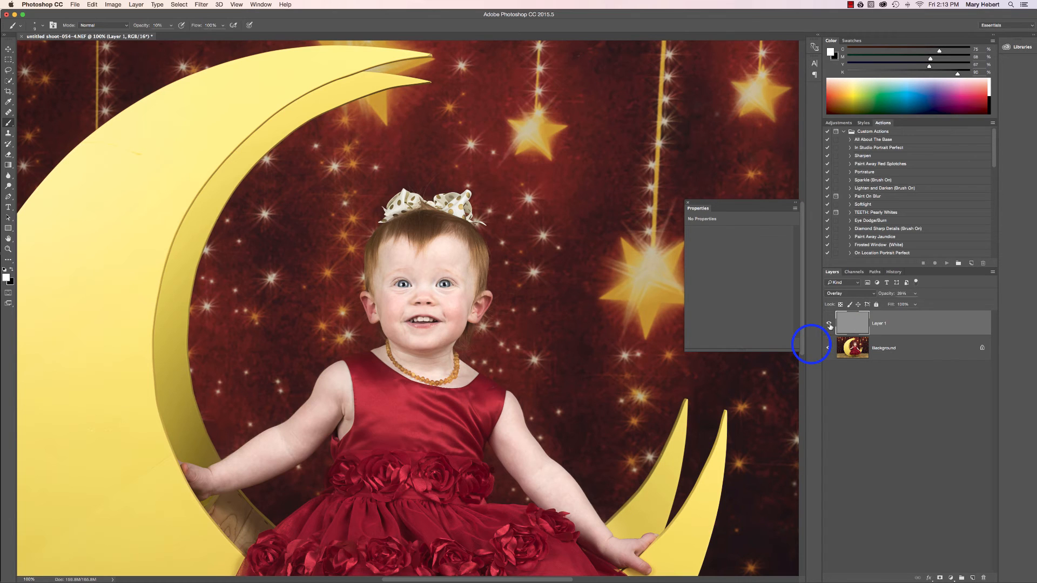
Flatten the image to merge the eye dodge-and-burn layer into the Background
right_click(894, 357)
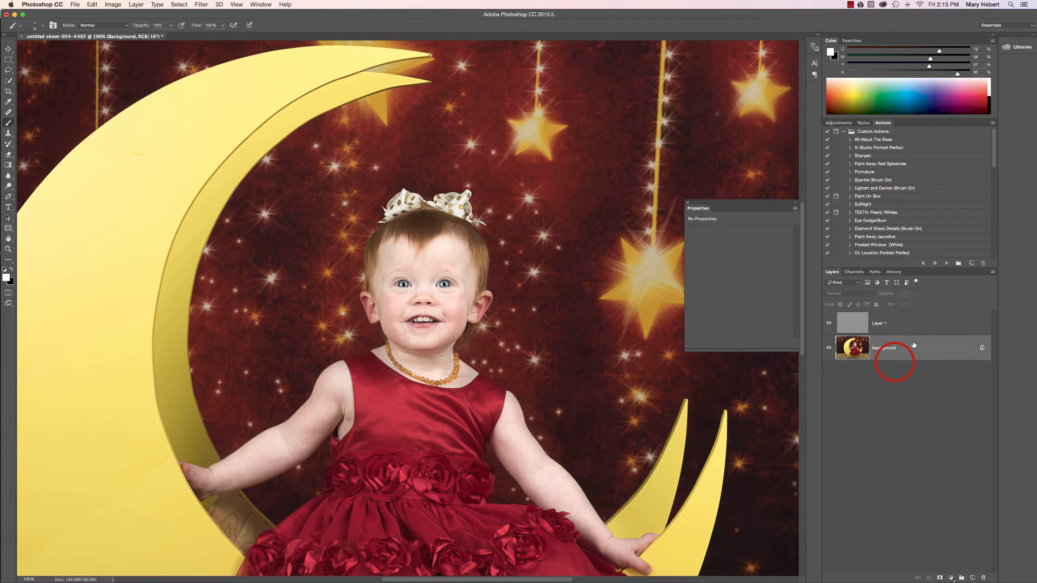
click(930, 420)
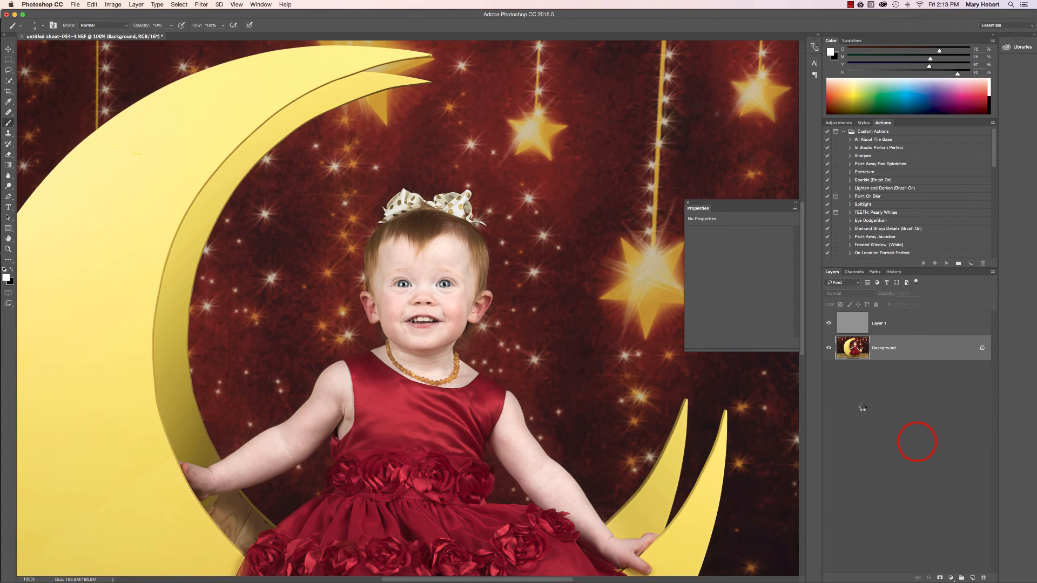
key(super+minus)
key(super+minus)
key(super+minus)
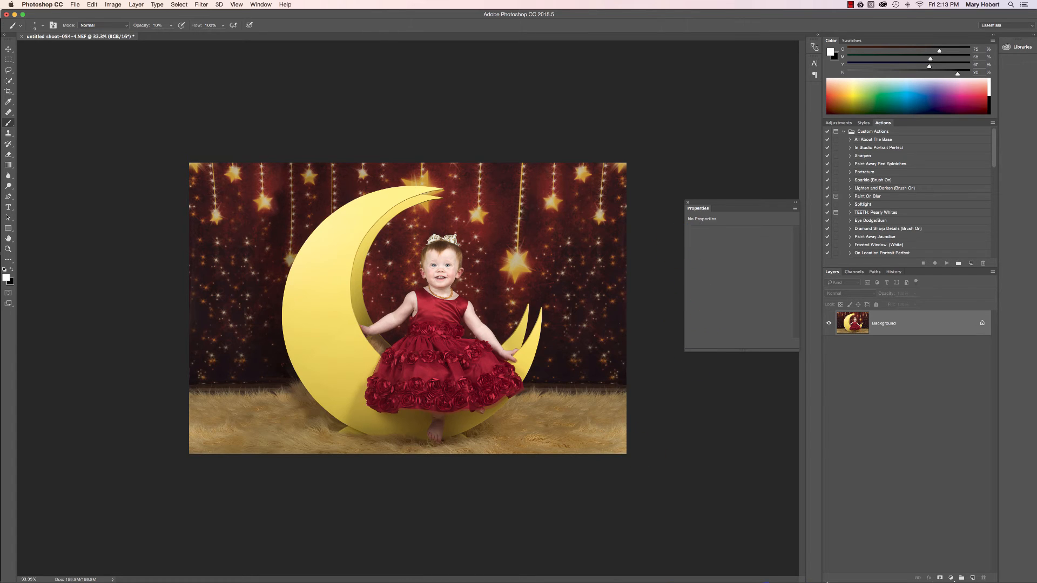
Add a Levels adjustment layer in Soft Light mode at 15% opacity and compare the image with and without it
click(952, 578)
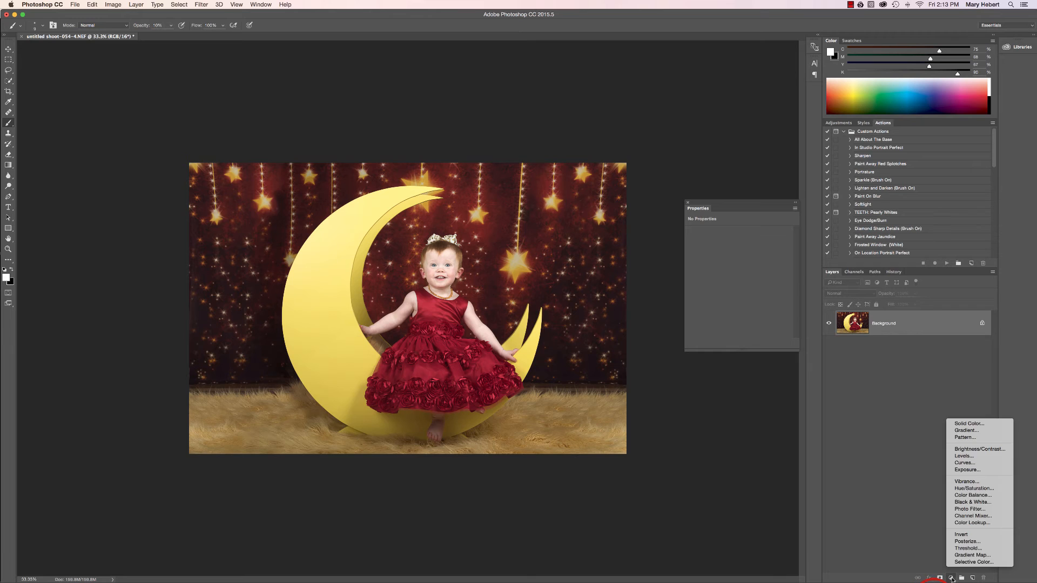
click(955, 460)
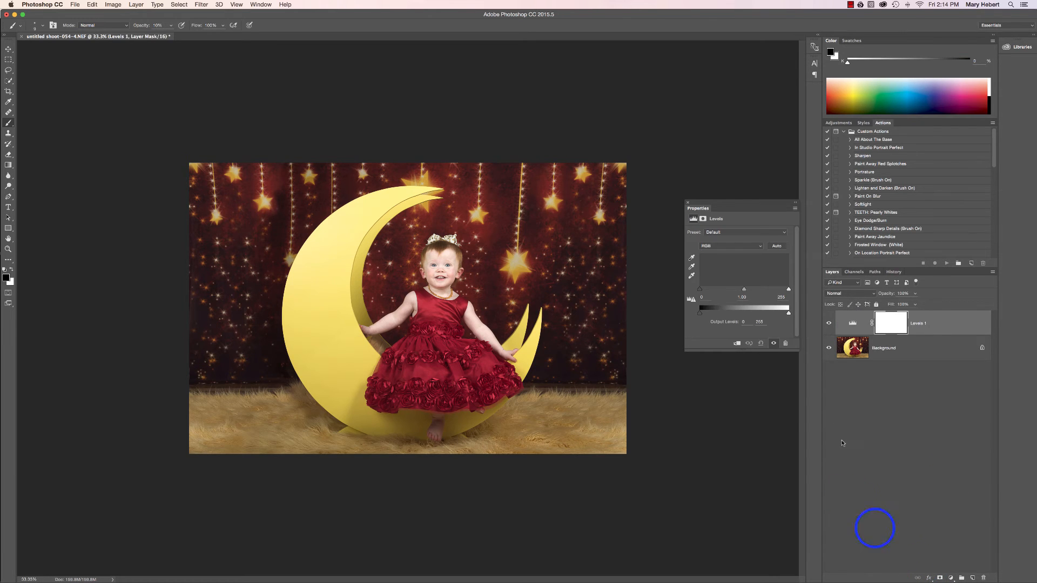
click(841, 294)
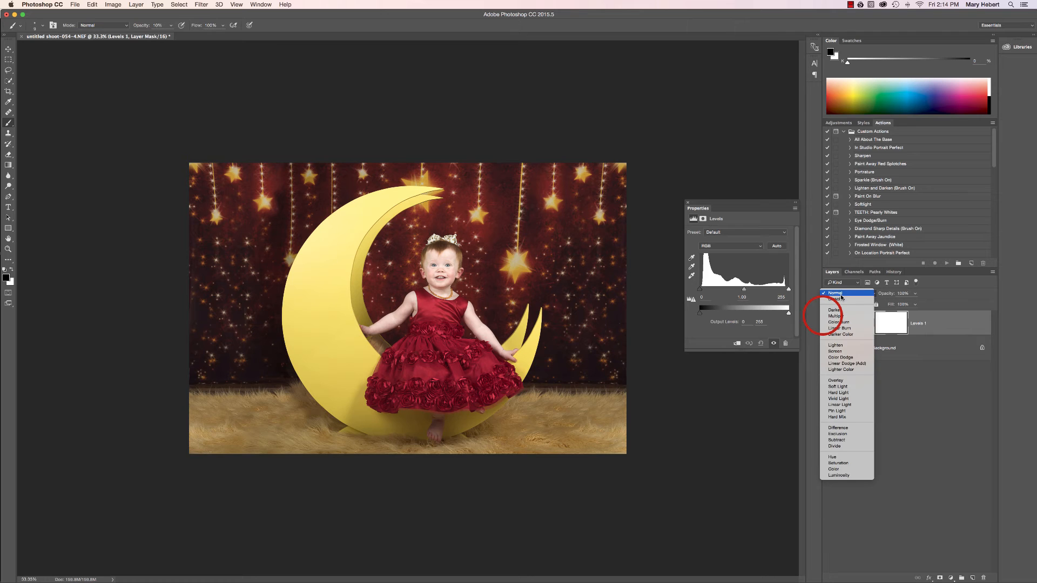
click(838, 387)
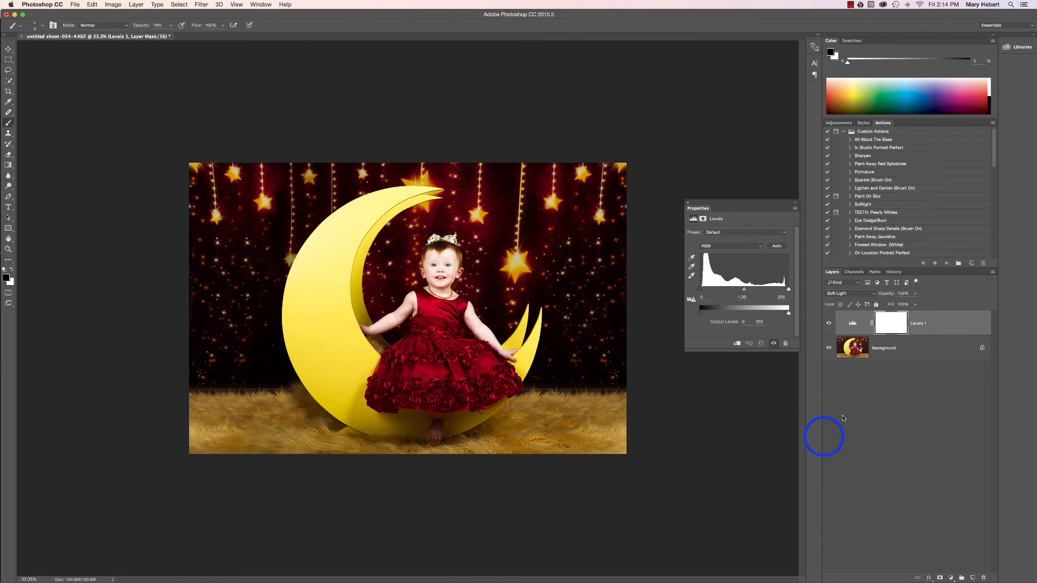
click(915, 294)
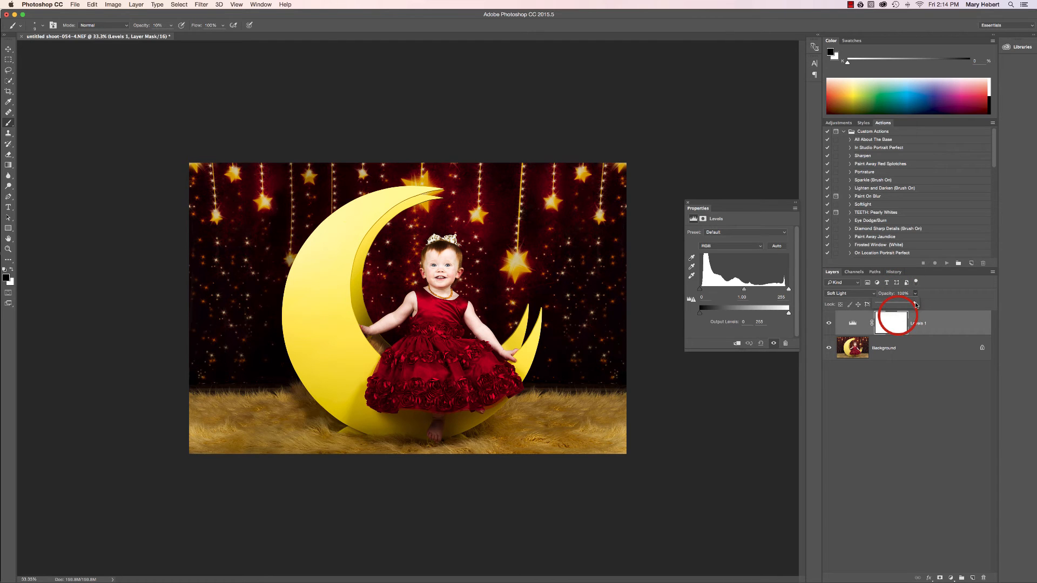
drag(916, 306, 883, 303)
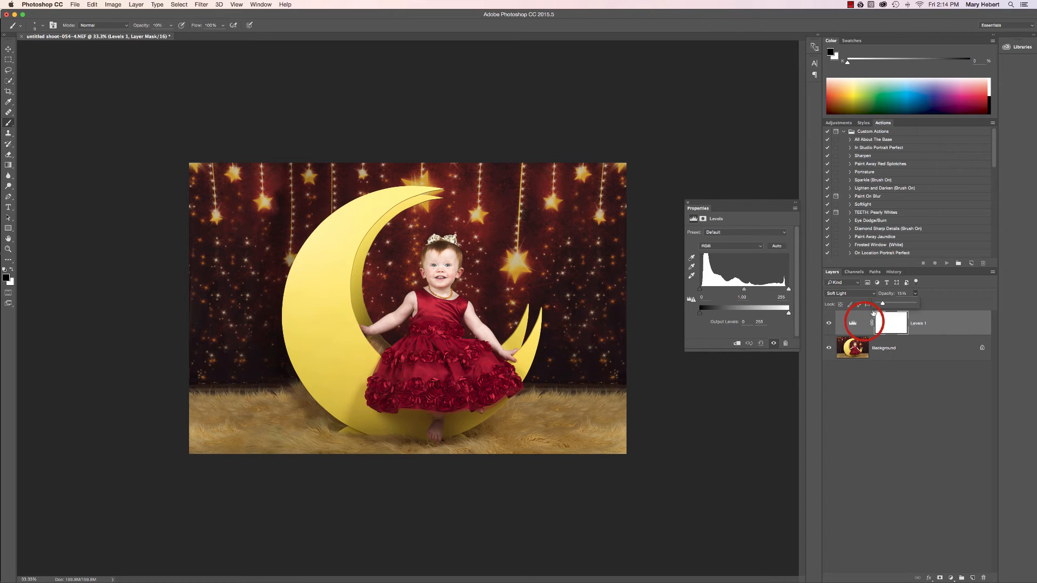
click(829, 324)
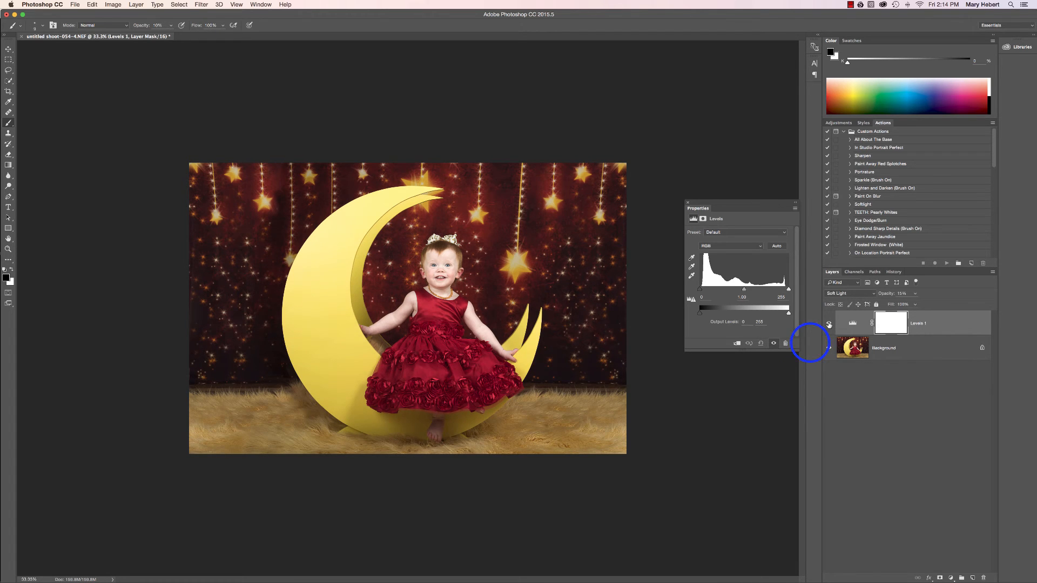
Mask the Levels effect off the child's face and arms with black at 100% brush opacity, and flatten the image
click(891, 325)
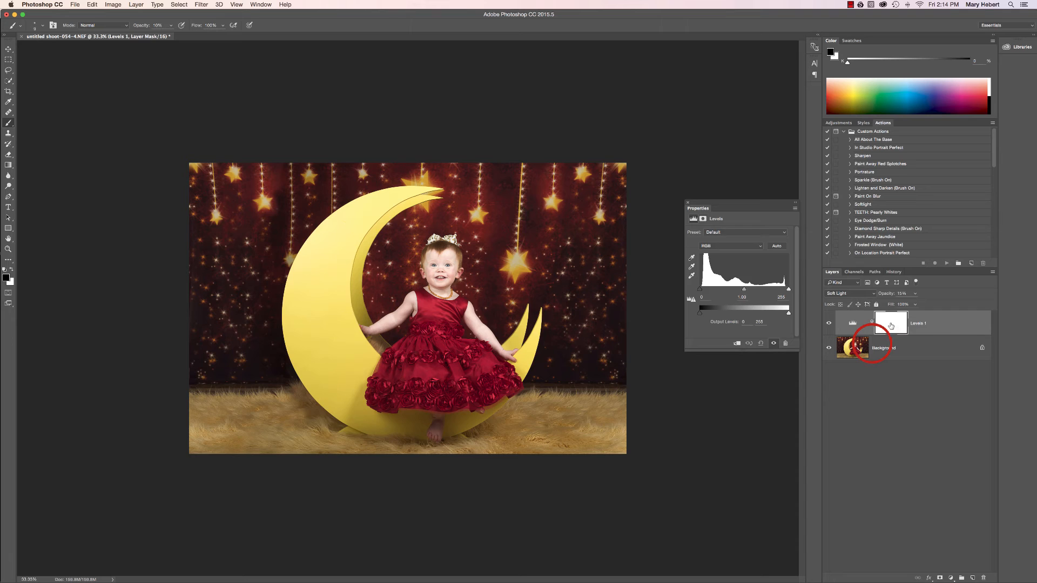
click(11, 271)
click(11, 271)
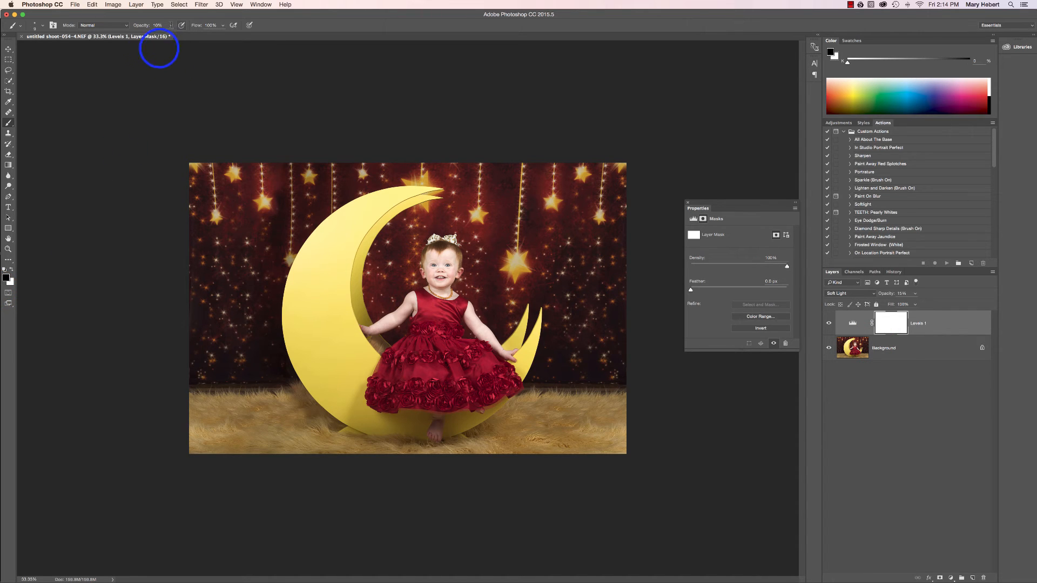
key(0)
drag(446, 266, 418, 282)
mouse_move(453, 336)
mouse_down()
mouse_move(470, 345)
mouse_move(397, 323)
mouse_move(383, 331)
mouse_move(413, 294)
mouse_up()
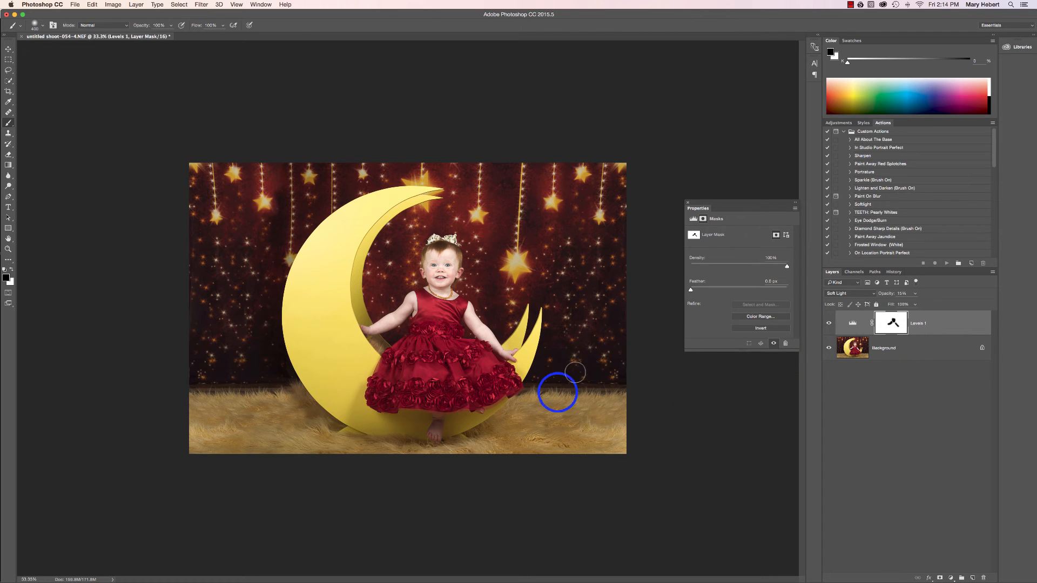
click(693, 219)
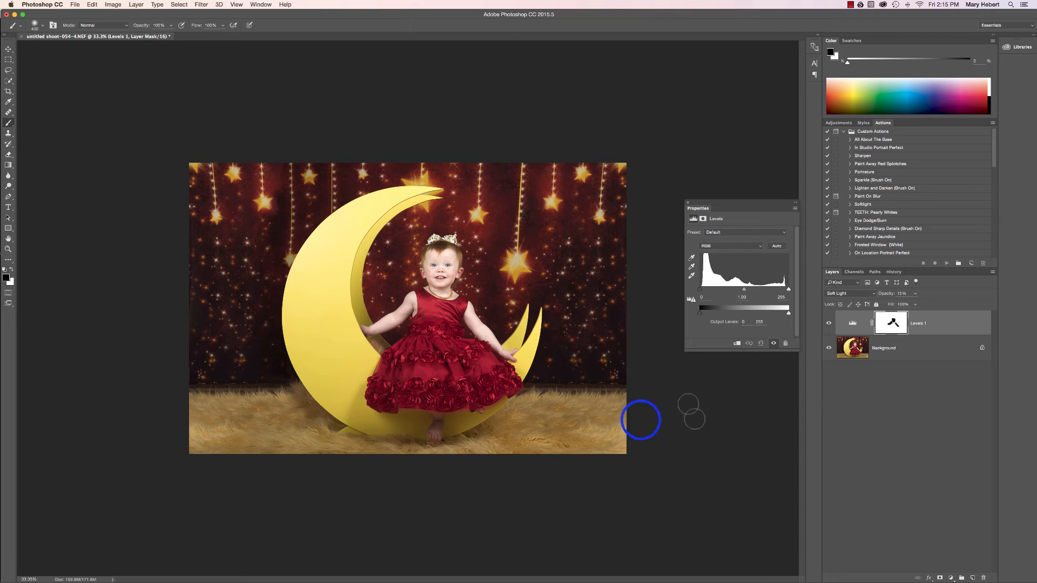
right_click(915, 350)
click(938, 431)
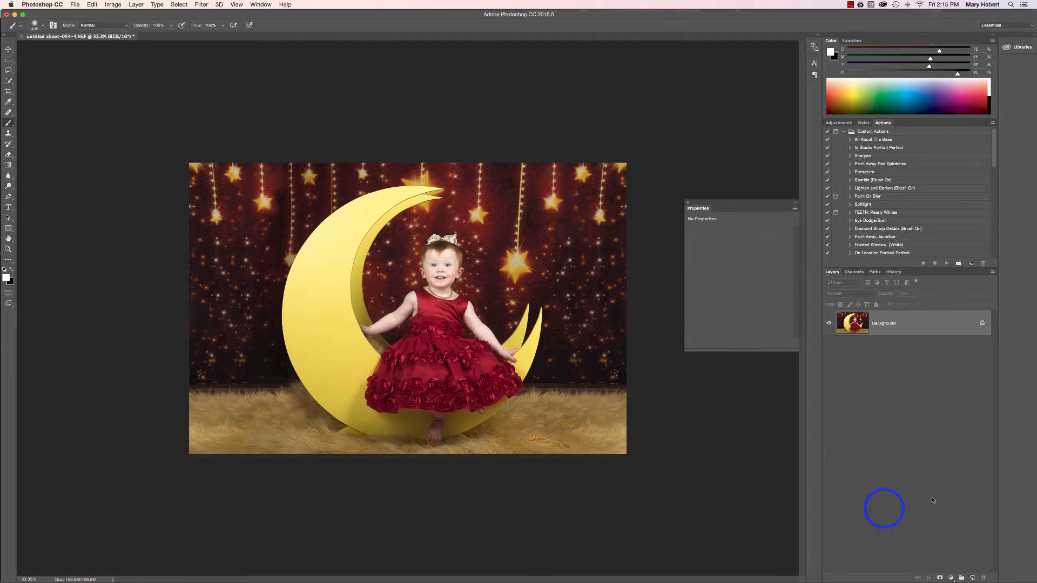
Add a Levels adjustment layer with the shadow input level at 12, and invert its mask to black
click(950, 578)
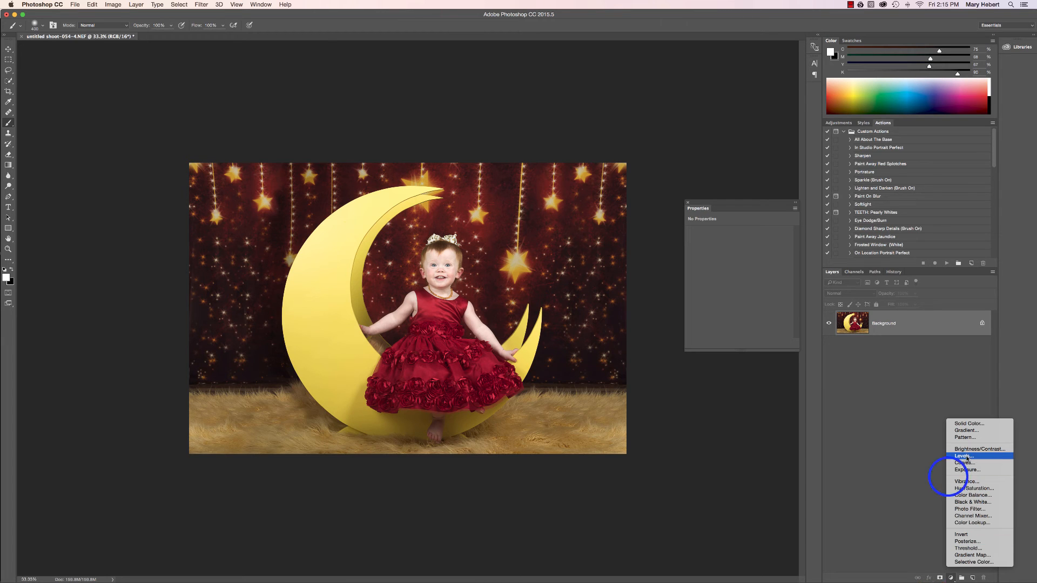
click(947, 477)
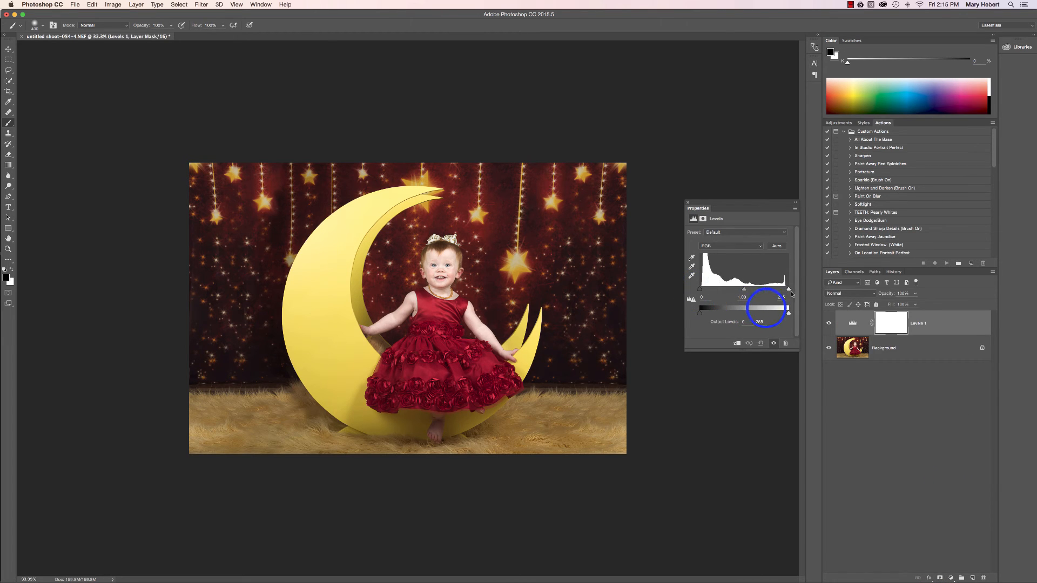
drag(785, 290, 789, 292)
drag(700, 292, 748, 290)
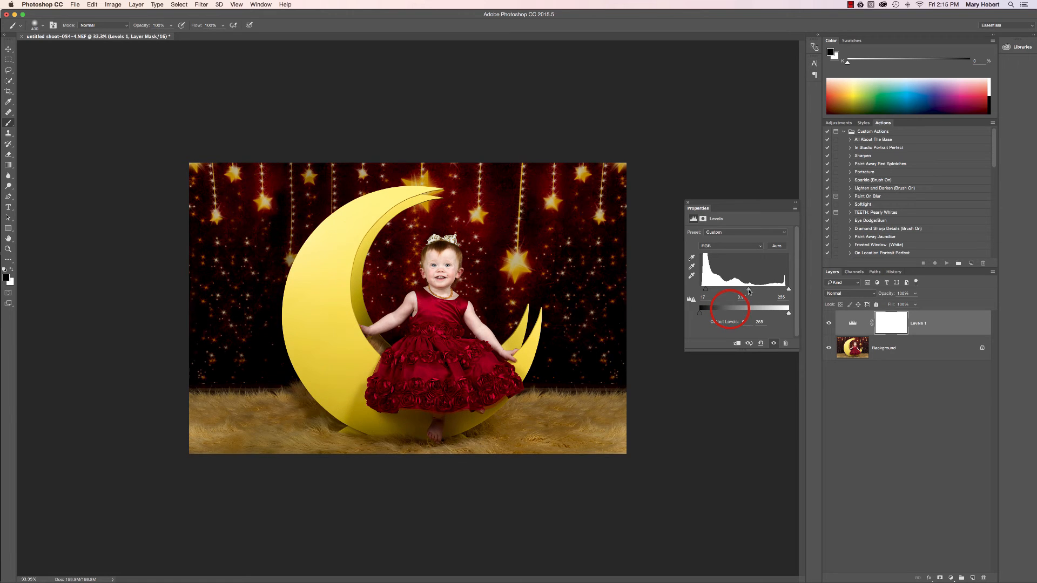
click(683, 393)
key(super+i)
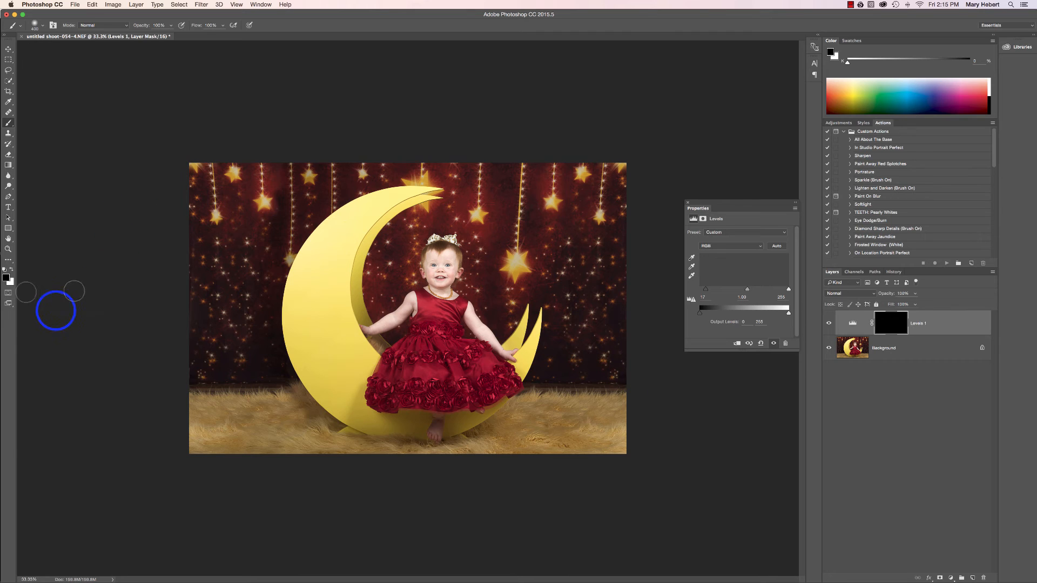
Paint a vignette on the Levels mask around the image's edges with a 1000-pixel white brush at 50% opacity
click(13, 271)
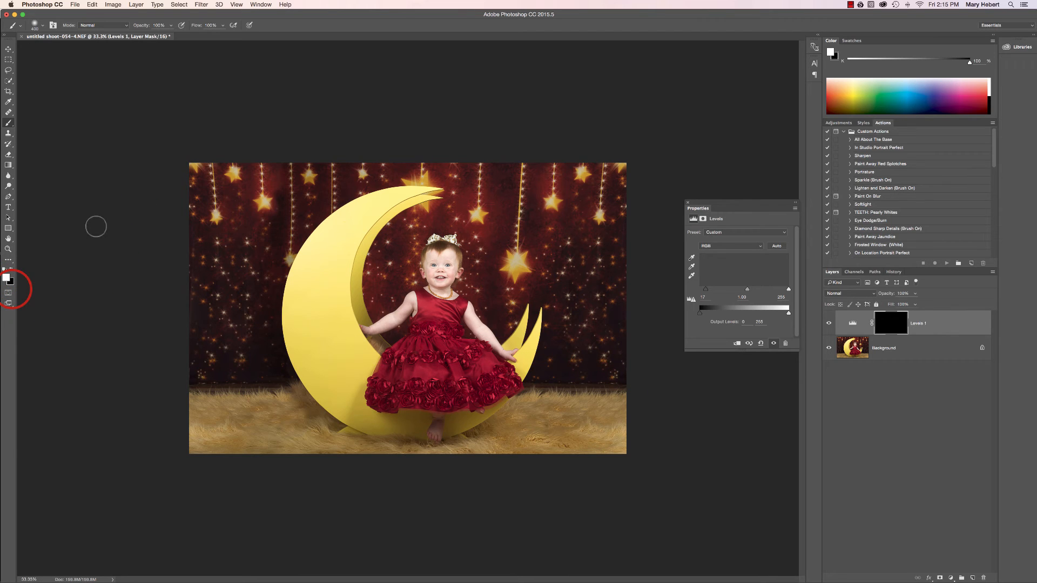
key(bracketright)
key(bracketright)
key(bracketright)
key(bracketright)
key(bracketright)
key(bracketright)
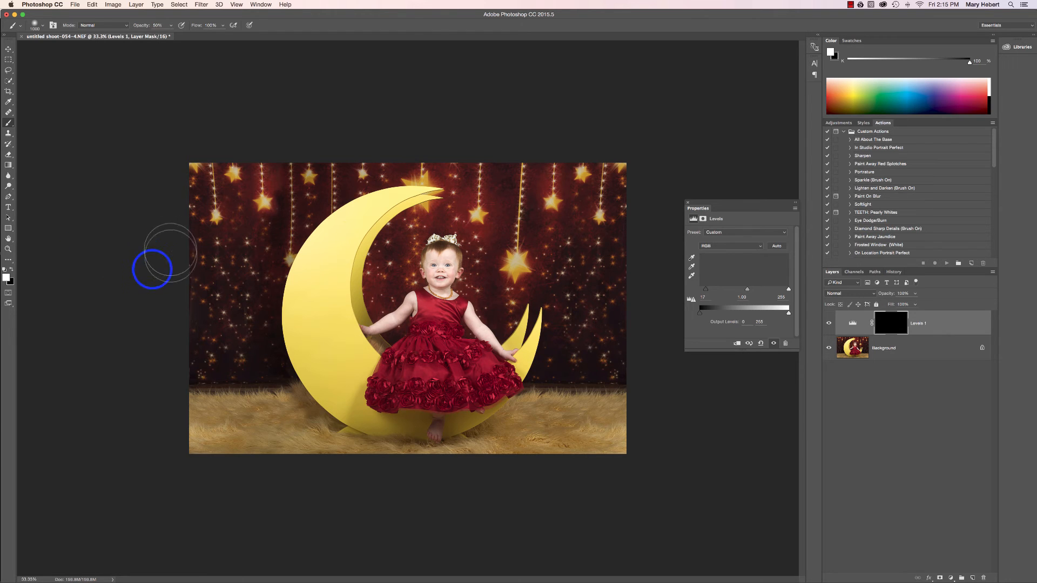
mouse_move(162, 287)
mouse_down()
mouse_move(178, 340)
mouse_move(243, 276)
mouse_move(252, 370)
mouse_up()
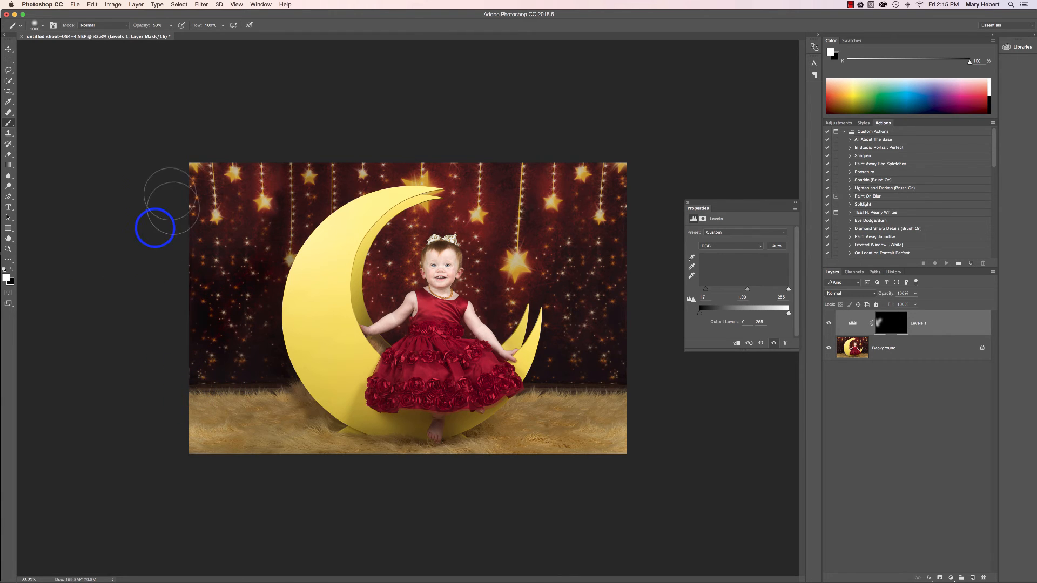
mouse_move(162, 205)
mouse_down()
mouse_move(174, 167)
mouse_move(205, 194)
mouse_move(342, 157)
mouse_move(308, 198)
mouse_move(290, 185)
mouse_up()
mouse_move(306, 193)
mouse_down()
mouse_move(460, 156)
mouse_move(591, 291)
mouse_move(592, 276)
mouse_move(621, 262)
mouse_up()
drag(607, 299, 645, 398)
mouse_move(605, 470)
mouse_down()
mouse_move(622, 454)
mouse_move(565, 452)
mouse_move(623, 454)
mouse_up()
mouse_move(246, 442)
mouse_down()
mouse_move(245, 416)
mouse_move(156, 449)
mouse_move(206, 408)
mouse_move(185, 451)
mouse_up()
drag(167, 474, 209, 429)
mouse_move(410, 160)
mouse_down()
mouse_move(444, 139)
mouse_move(444, 201)
mouse_up()
drag(623, 366, 632, 338)
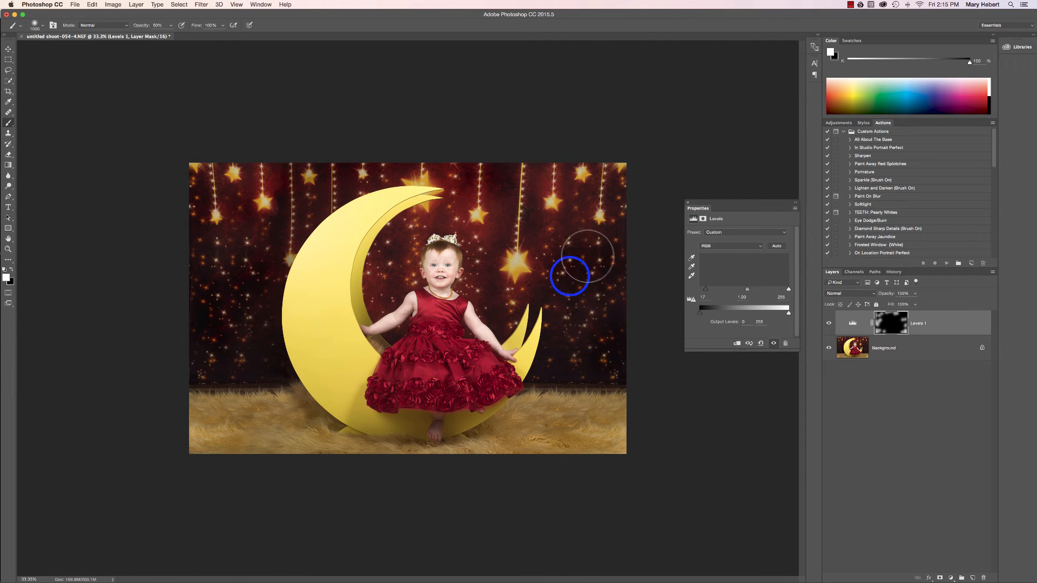
drag(592, 277, 614, 348)
mouse_move(307, 537)
mouse_down()
mouse_move(241, 455)
mouse_move(268, 436)
mouse_up()
drag(194, 337, 170, 392)
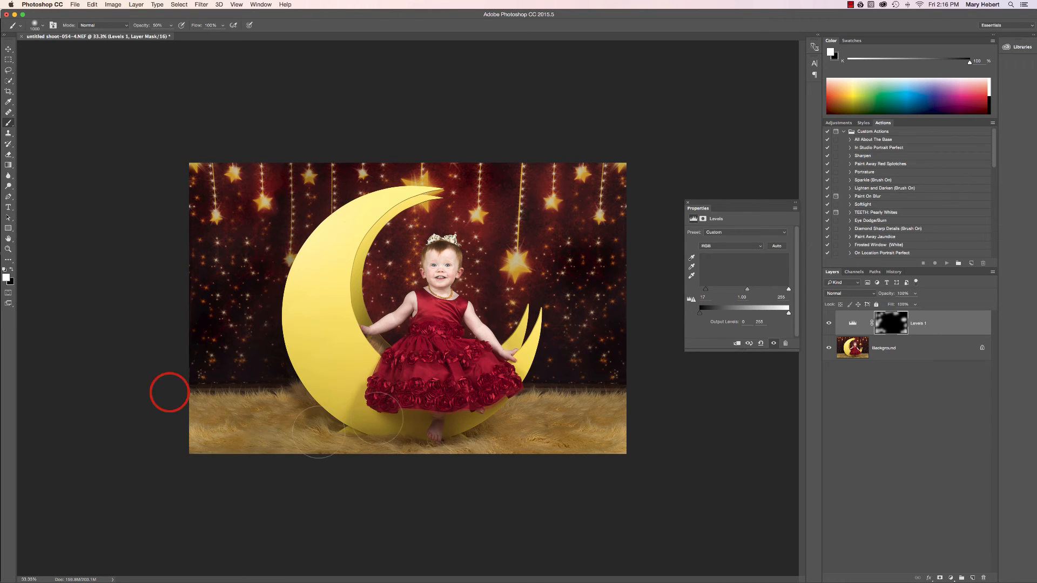
Darken the moon by painting white over it on the Levels mask at 20% brush opacity
mouse_move(240, 327)
mouse_down()
mouse_move(254, 281)
mouse_move(267, 294)
mouse_move(292, 265)
mouse_move(388, 220)
mouse_move(319, 246)
mouse_up()
mouse_move(288, 277)
mouse_down()
mouse_move(327, 253)
mouse_move(334, 287)
mouse_up()
mouse_move(363, 256)
mouse_down()
mouse_move(374, 221)
mouse_move(307, 275)
mouse_move(391, 216)
mouse_move(317, 248)
mouse_move(367, 208)
mouse_move(393, 216)
mouse_move(323, 251)
mouse_move(314, 235)
mouse_move(311, 276)
mouse_up()
mouse_move(277, 294)
mouse_down()
mouse_move(335, 229)
mouse_move(311, 274)
mouse_move(356, 221)
mouse_up()
mouse_move(340, 235)
mouse_down()
mouse_move(346, 222)
mouse_move(387, 316)
mouse_up()
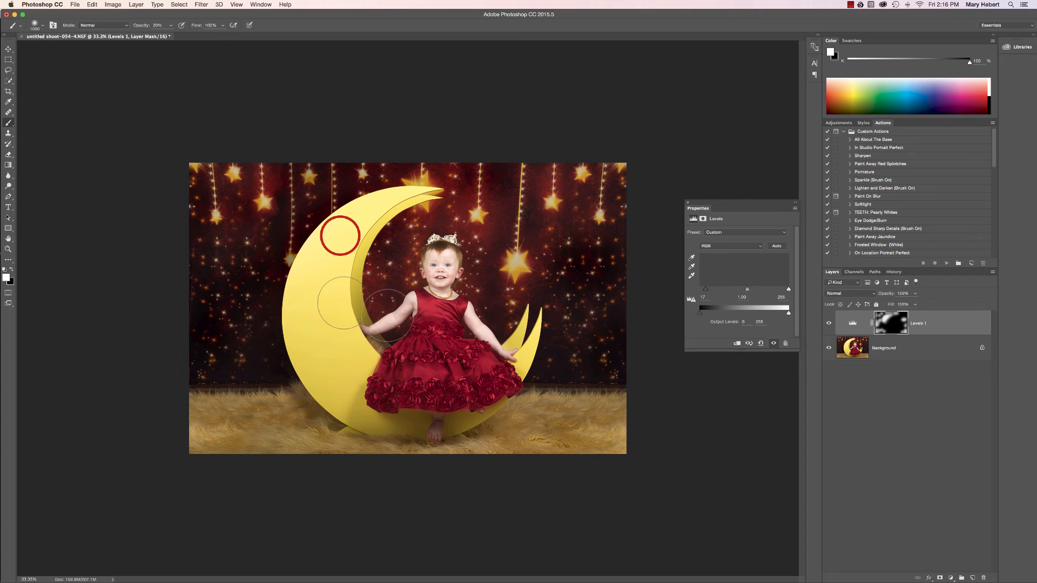
Compare the image with and without the Levels vignette, and flatten the image
click(830, 324)
click(830, 324)
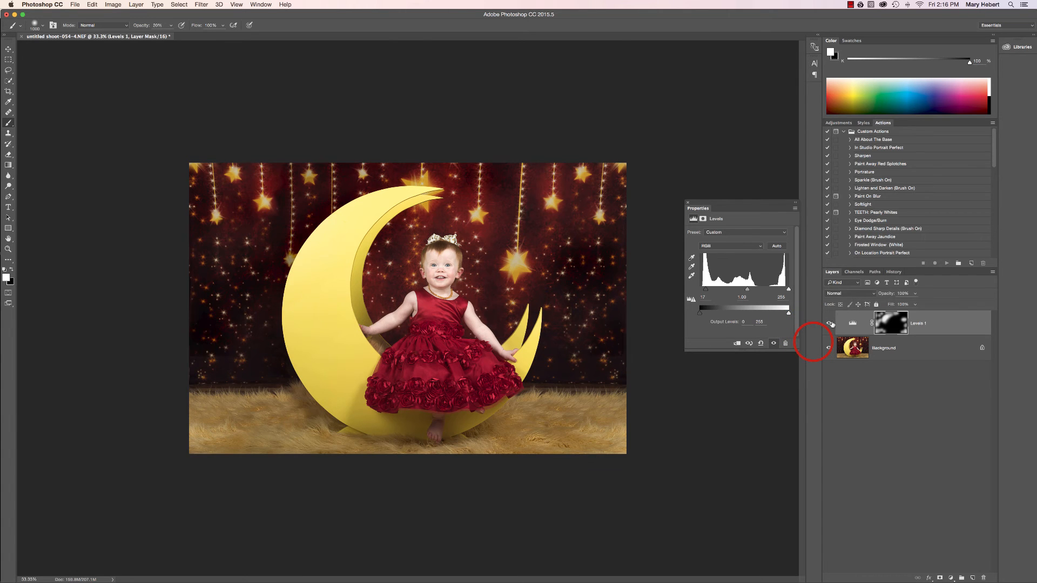
click(831, 324)
click(831, 324)
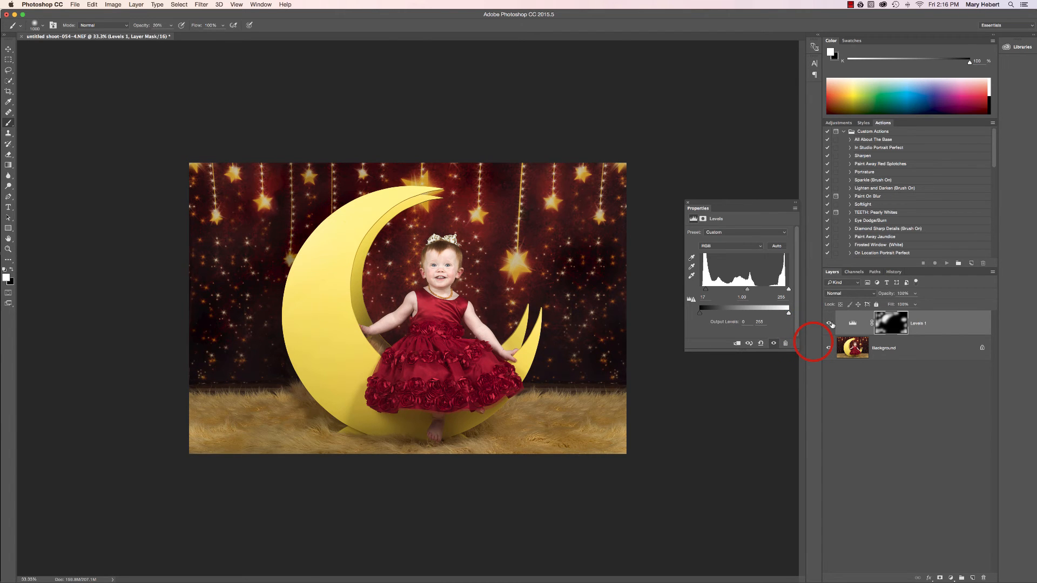
right_click(911, 349)
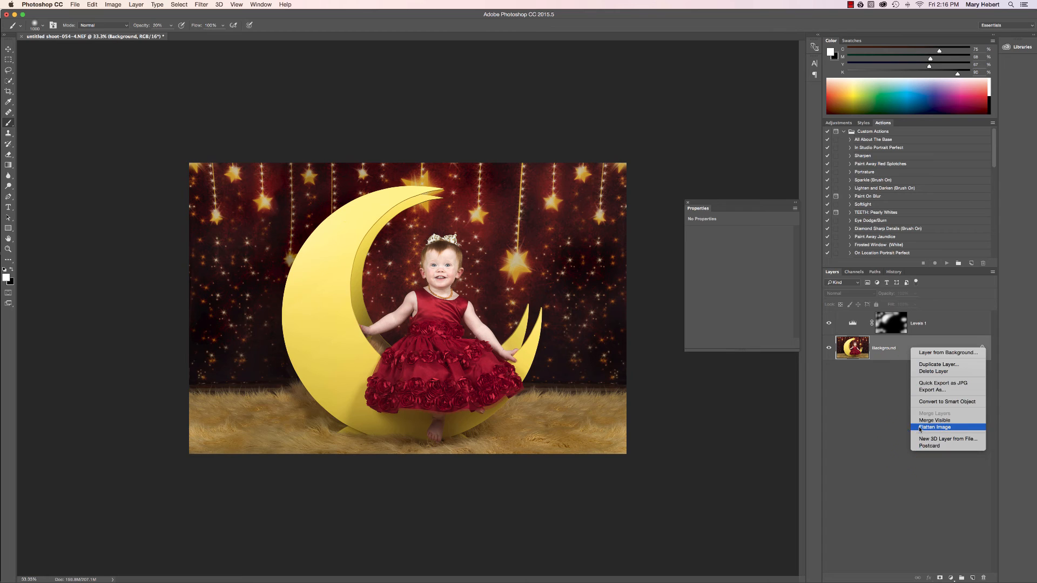
click(923, 438)
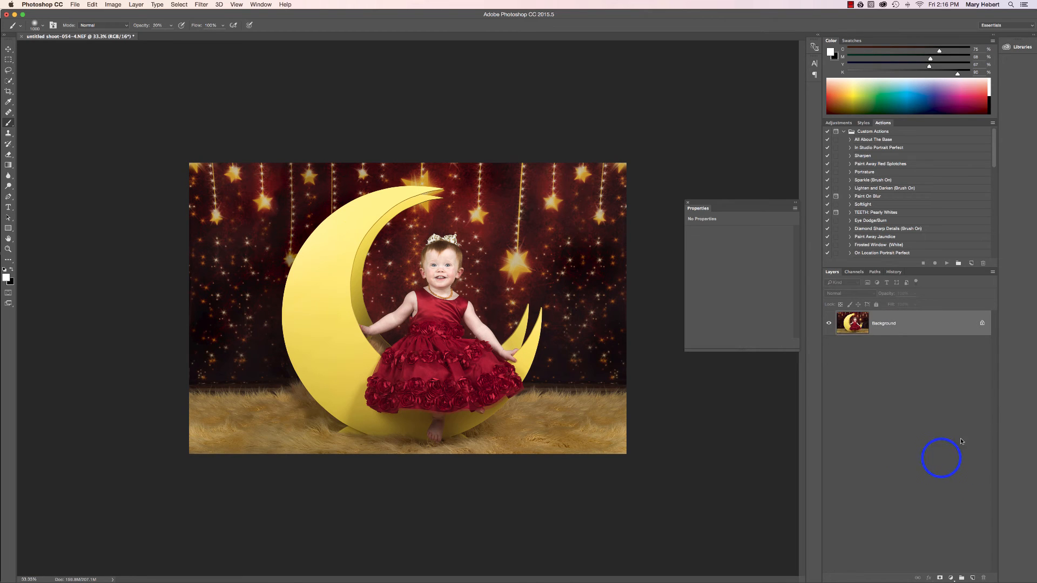
Add a Levels adjustment layer with shadow input 7 and highlight input 197, and invert its mask to black
click(950, 578)
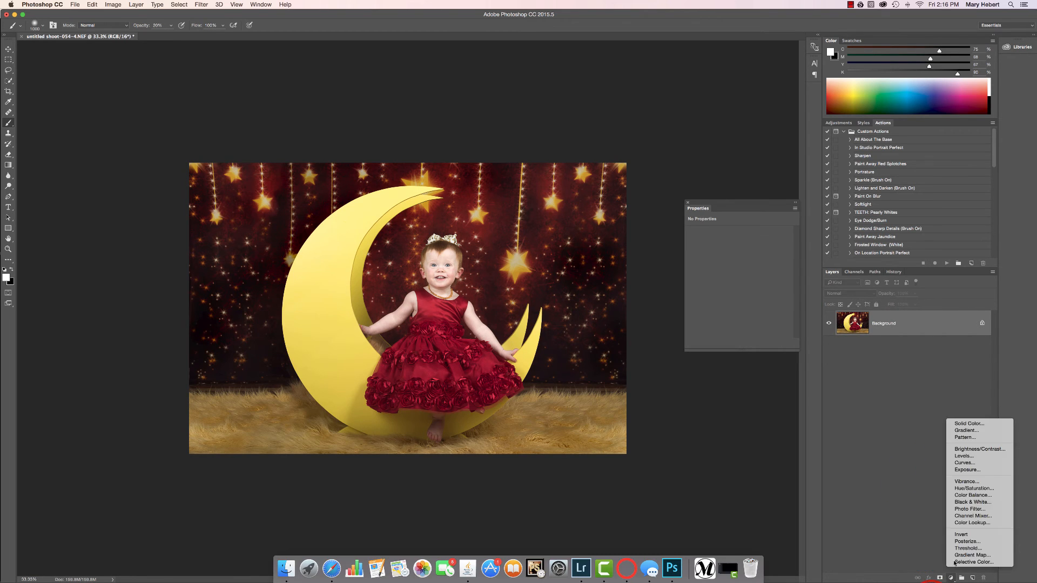
click(972, 458)
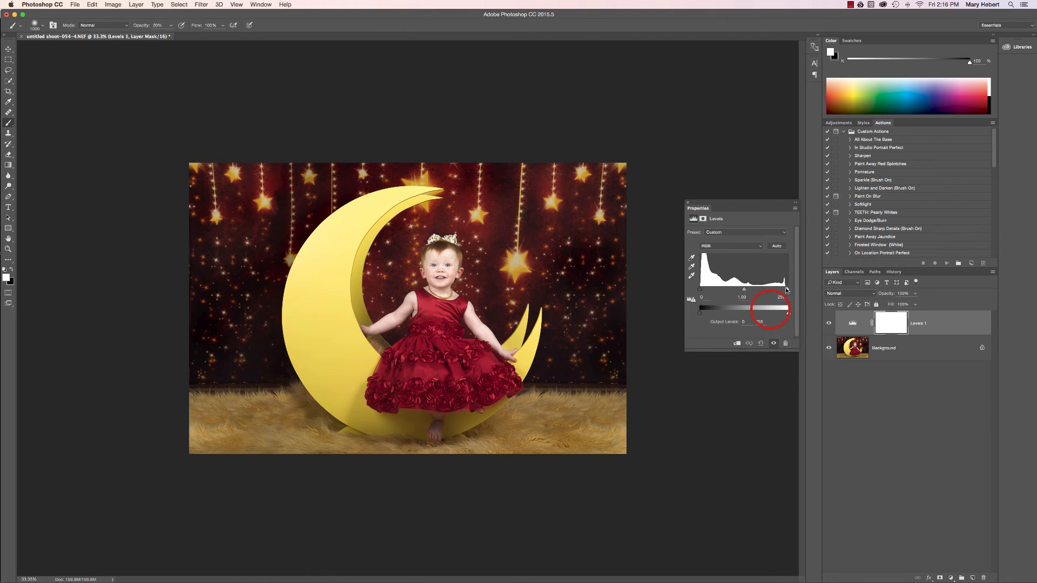
mouse_move(784, 290)
mouse_down()
mouse_move(733, 290)
mouse_move(770, 292)
mouse_up()
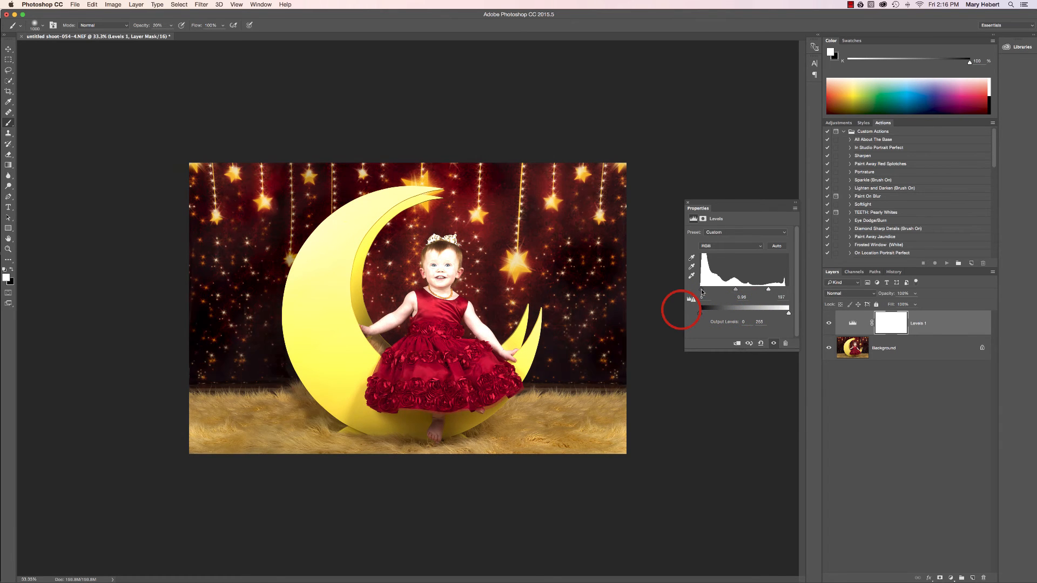
drag(702, 292, 704, 292)
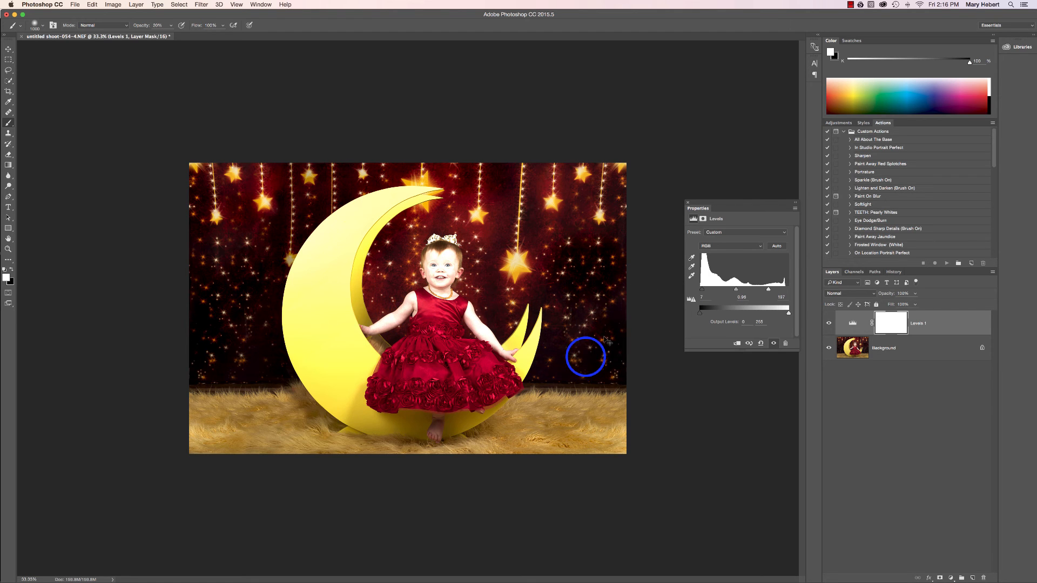
key(super+i)
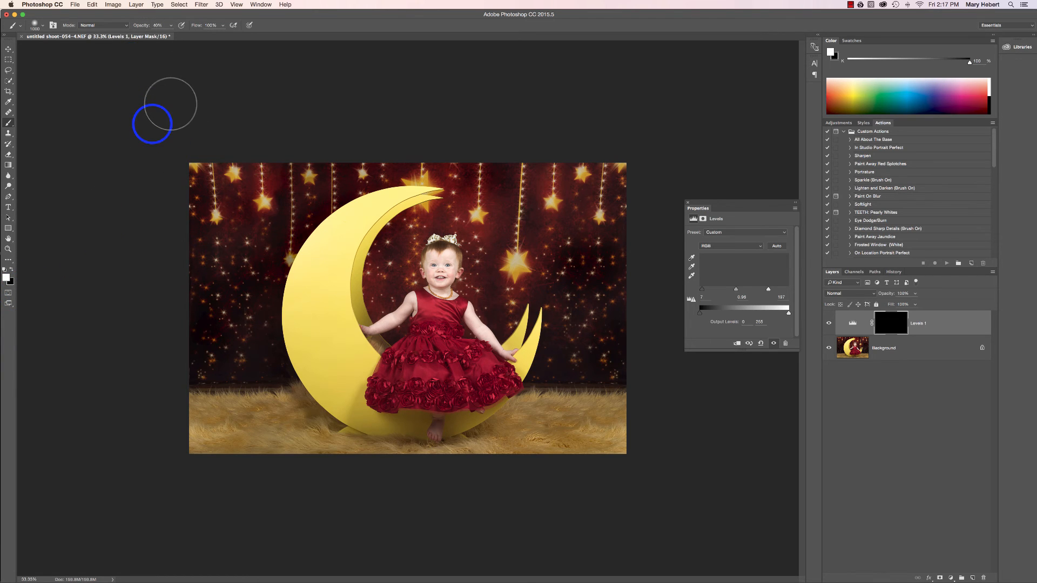
Brighten the small background sparkles by dabbing white on the Levels mask with a smaller brush at 40% opacity, and compare before and after
key(bracketleft)
key(bracketleft)
key(bracketleft)
key(bracketleft)
key(bracketleft)
key(bracketleft)
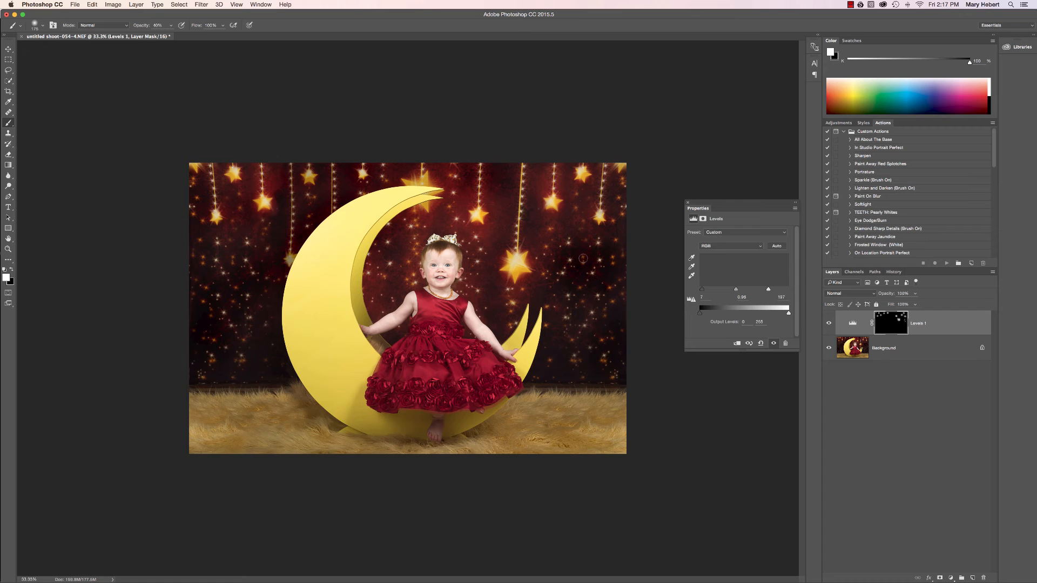
click(569, 304)
click(567, 321)
click(571, 319)
click(591, 314)
click(585, 332)
click(574, 339)
click(572, 358)
click(581, 359)
click(599, 360)
click(616, 373)
click(251, 296)
click(239, 304)
click(226, 311)
click(240, 359)
click(211, 358)
click(212, 345)
click(830, 324)
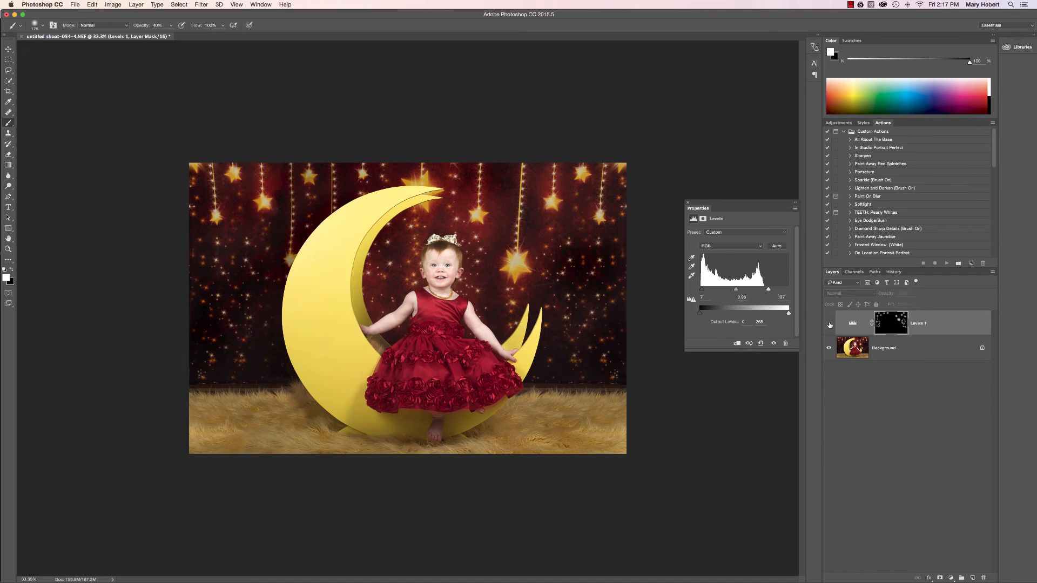
click(830, 325)
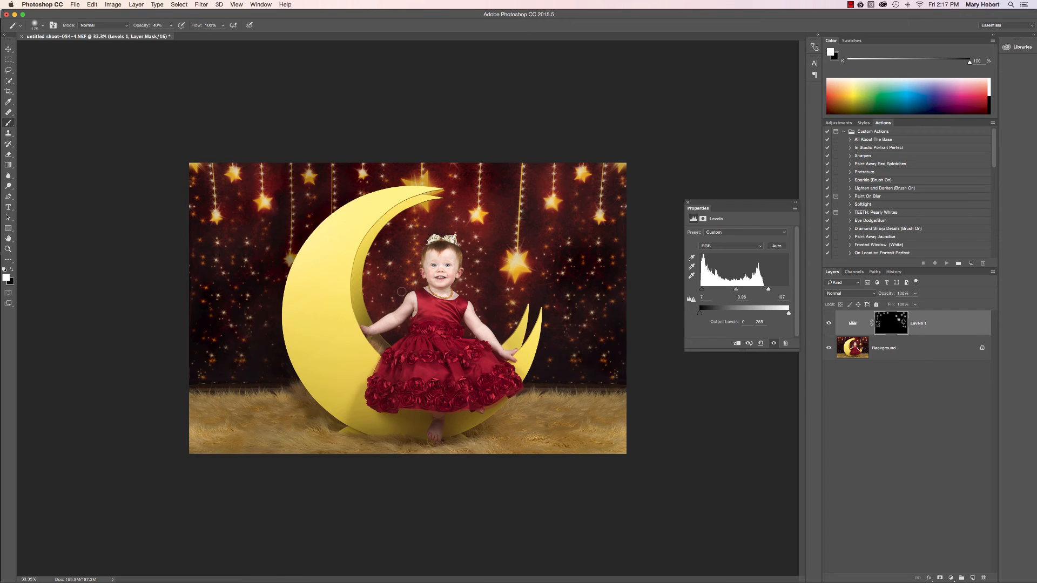
Brighten the large hanging stars by dabbing white on the Levels mask with a larger brush at 80% opacity, and check the effect
key(8)
key(])
key(])
key(])
key(])
key(])
key(])
key(])
key(])
click(265, 203)
click(476, 213)
click(584, 175)
click(829, 323)
click(829, 323)
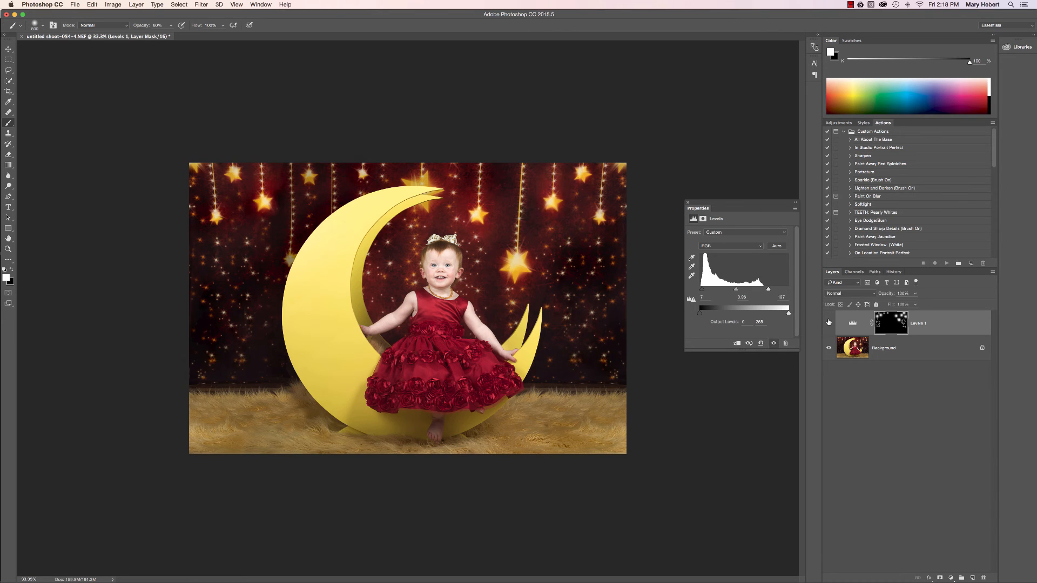
Fine-tune the opacity of the star-brightening Levels layer, and flatten the image
click(922, 346)
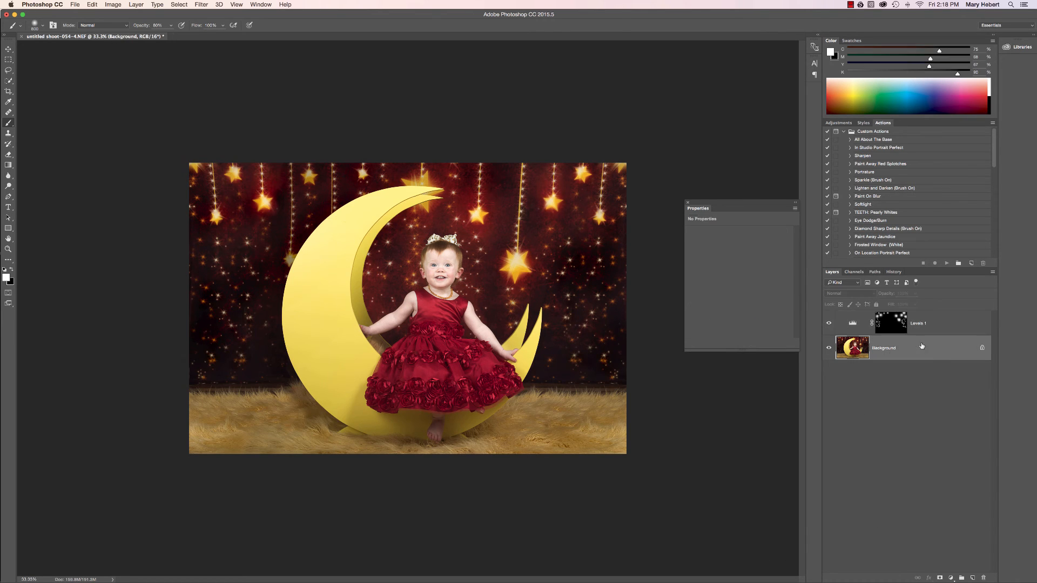
click(885, 324)
click(915, 293)
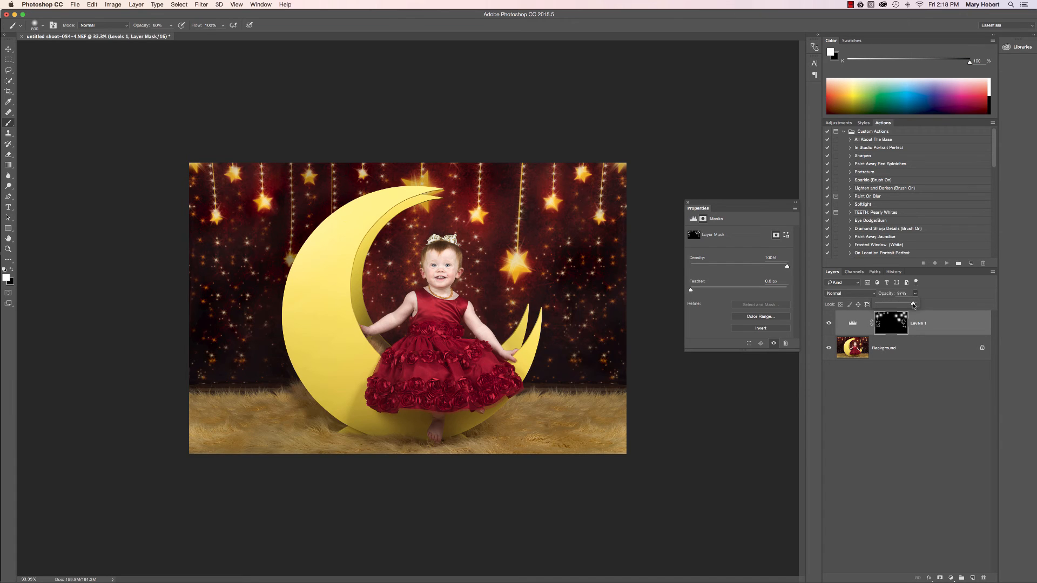
drag(914, 304, 900, 303)
click(912, 351)
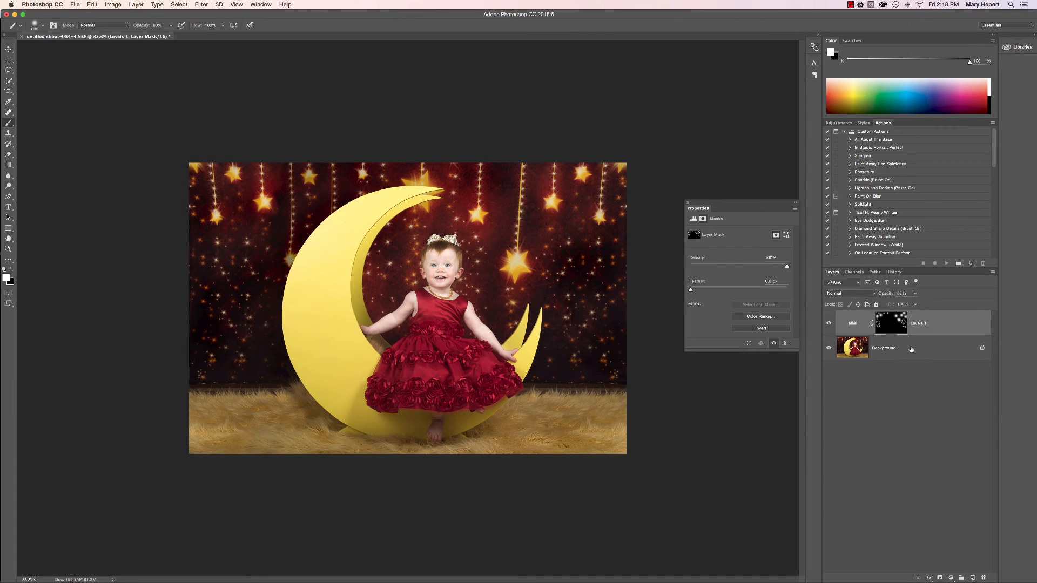
click(913, 347)
click(902, 324)
click(915, 293)
drag(914, 304, 916, 306)
click(910, 348)
right_click(910, 347)
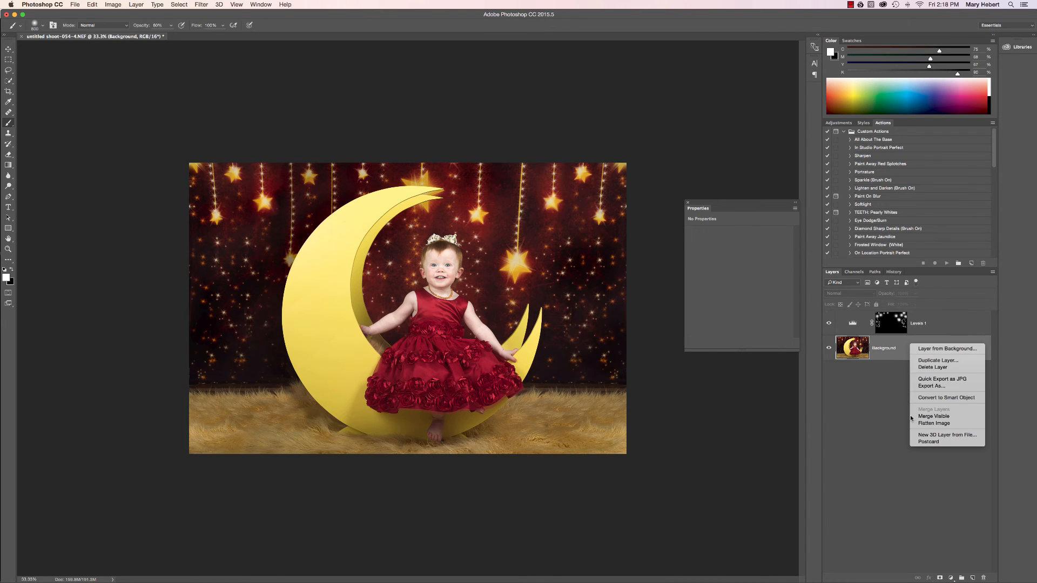
click(934, 423)
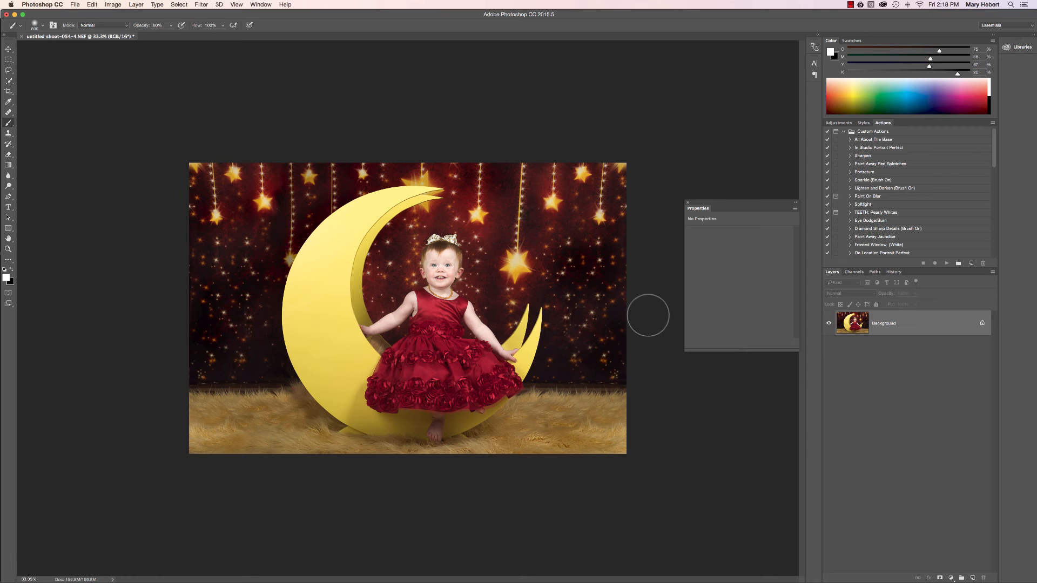
Duplicate the background layer and smooth the copy with the Imagenomic Portraiture filter using the Default preset
key(super+j)
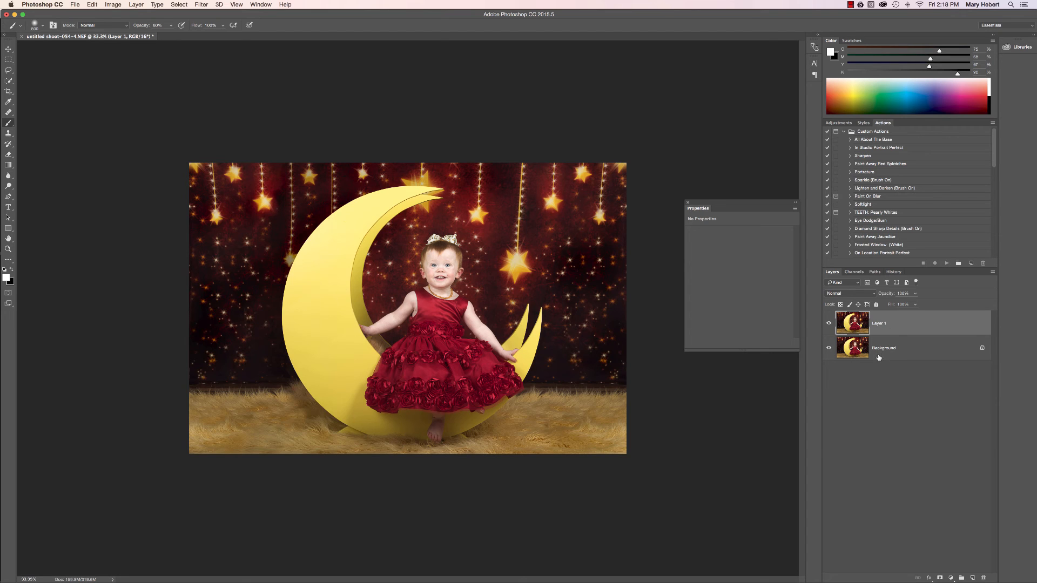
click(201, 6)
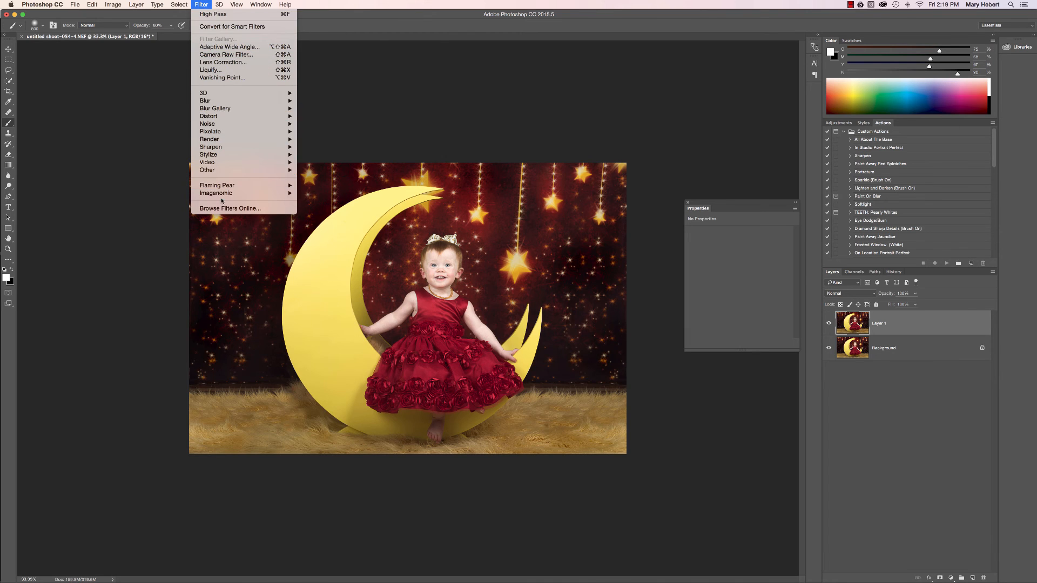
mouse_move(222, 197)
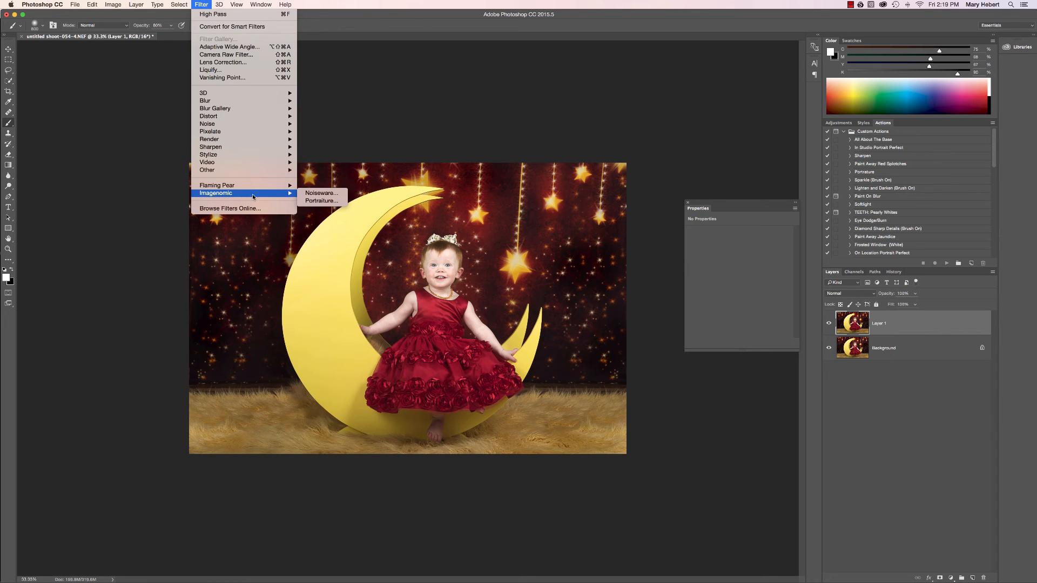
click(322, 201)
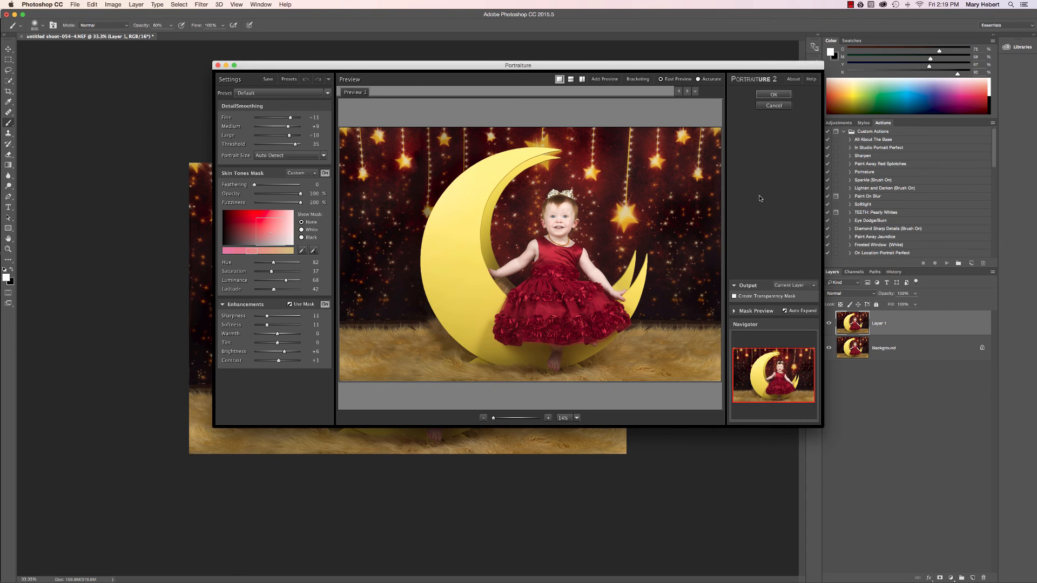
click(773, 95)
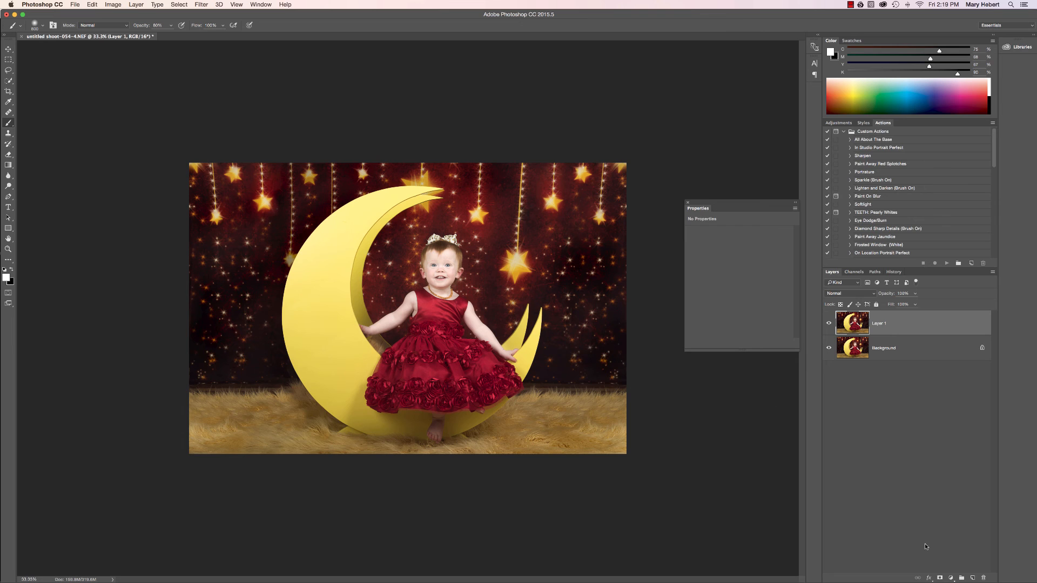
Add a black mask to the smoothed layer and paint white over the face and neck skin at 100% brush opacity
click(940, 578)
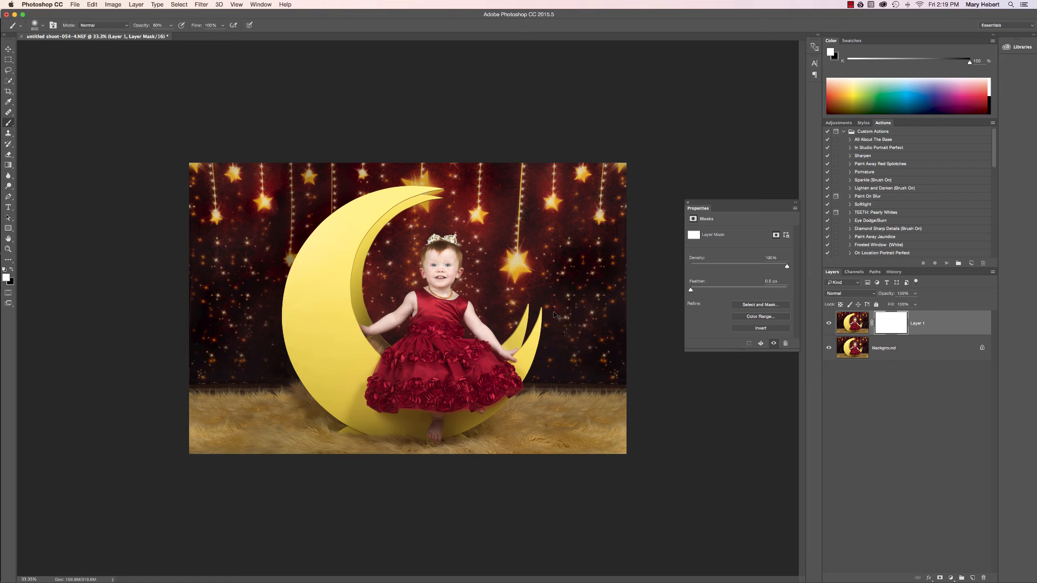
key(super+i)
key(super+equal)
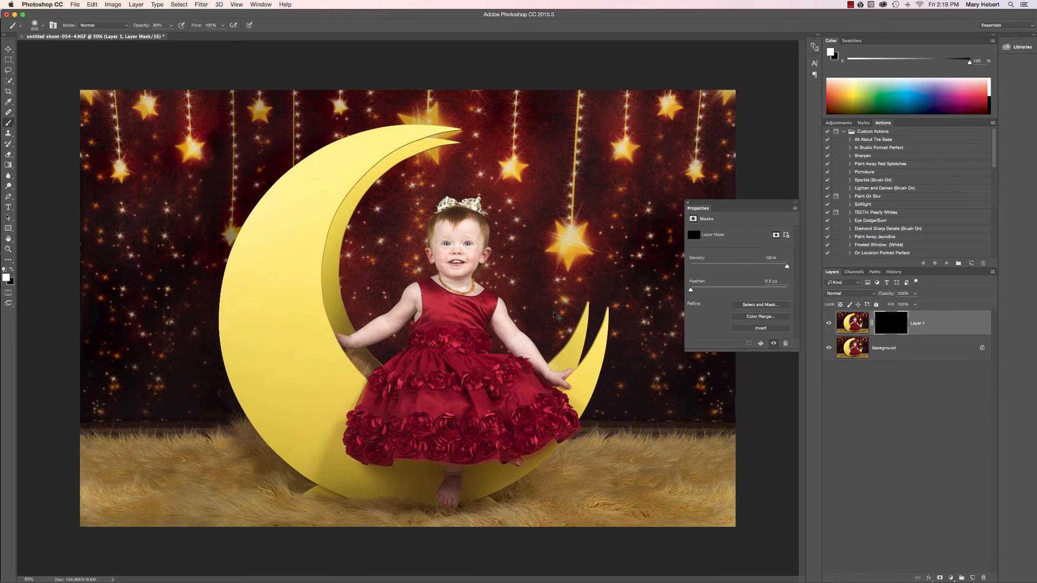
key(super+equal)
key(super+equal)
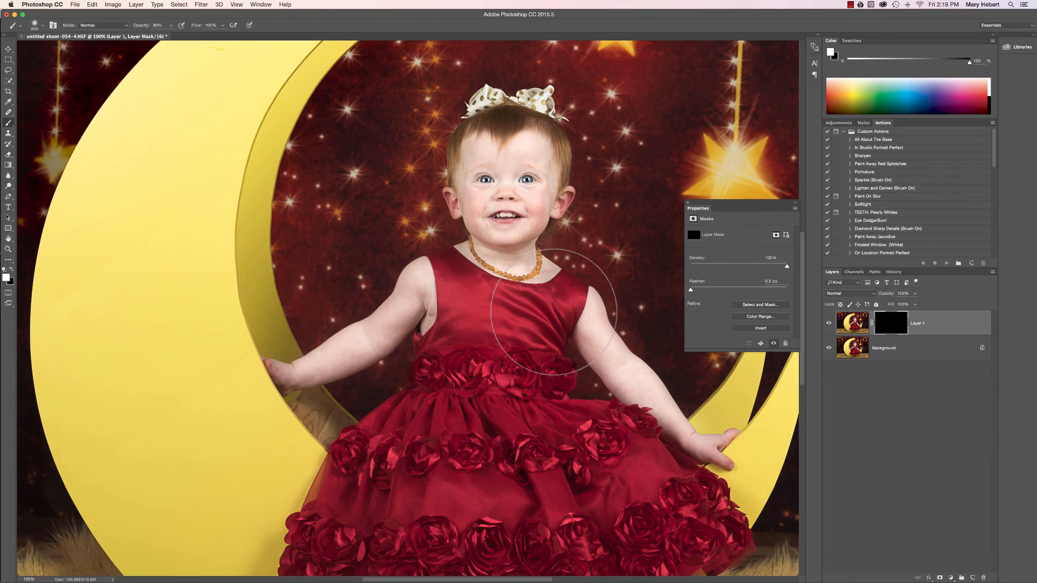
key(super+minus)
key(super+equal)
key(super+equal)
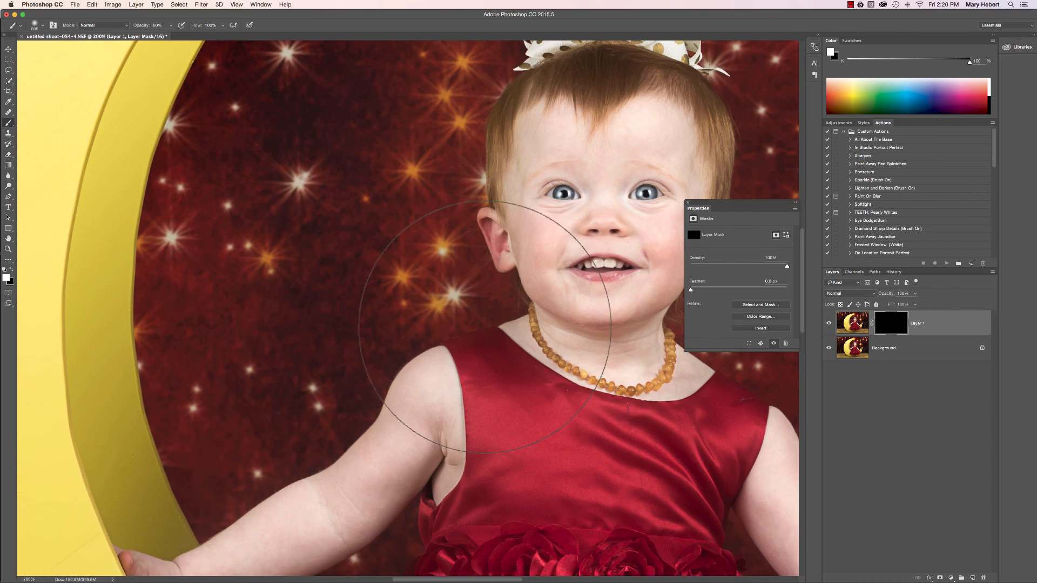
drag(496, 580, 546, 581)
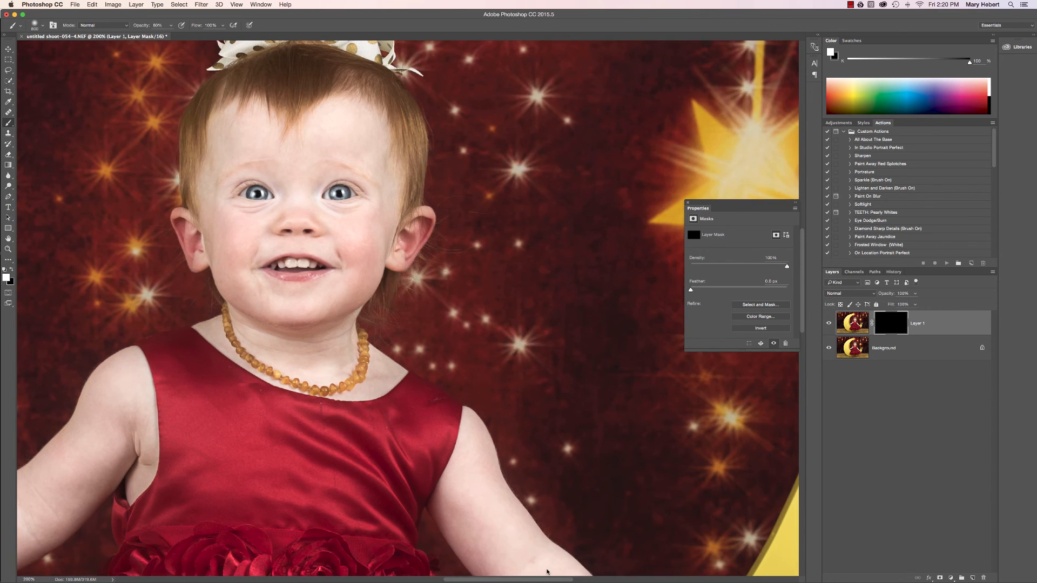
key(bracketleft)
key(bracketleft)
key(bracketleft)
key(bracketleft)
key(bracketleft)
key(bracketleft)
key(bracketleft)
key(bracketleft)
key(bracketleft)
key(bracketleft)
key(bracketleft)
key(bracketleft)
key(bracketright)
key(bracketright)
key(0)
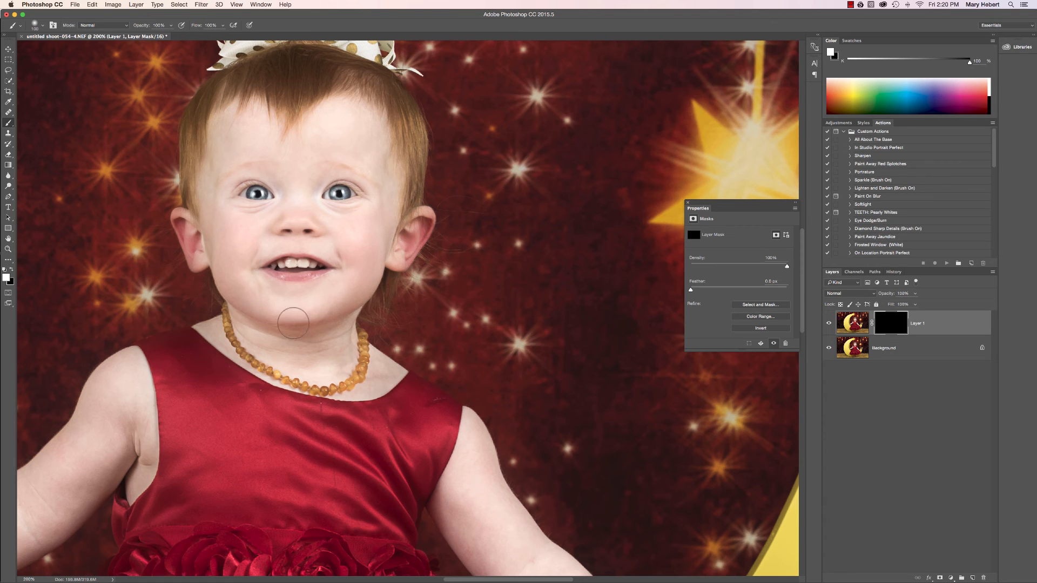
mouse_move(326, 380)
mouse_down()
mouse_move(359, 357)
mouse_move(334, 337)
mouse_move(373, 374)
mouse_up()
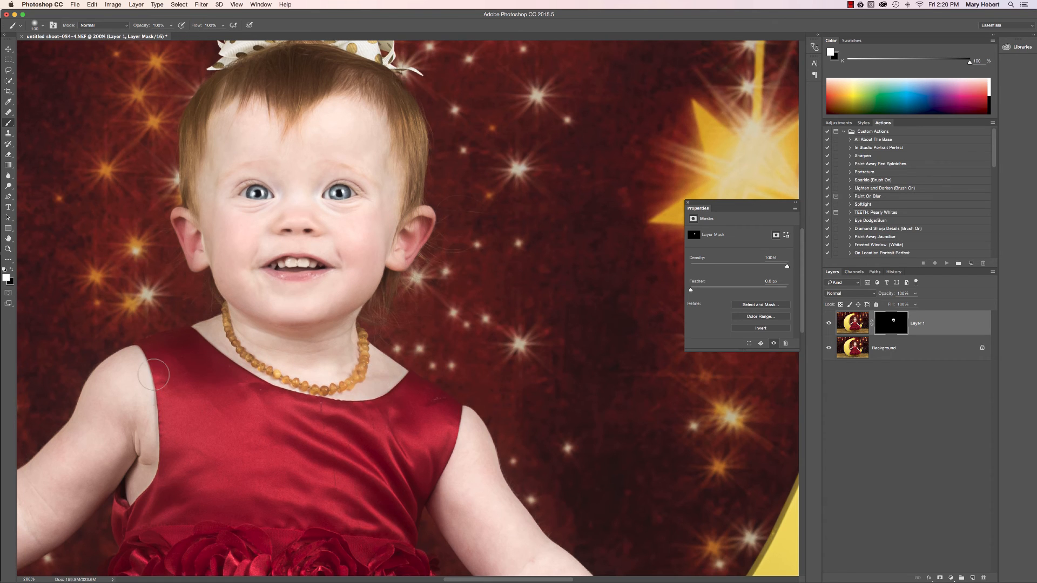
Paint white on the mask over the child's arms and remaining face skin, and compare the smoothing before and after
scroll(160, 374, down, 3)
key(super+minus)
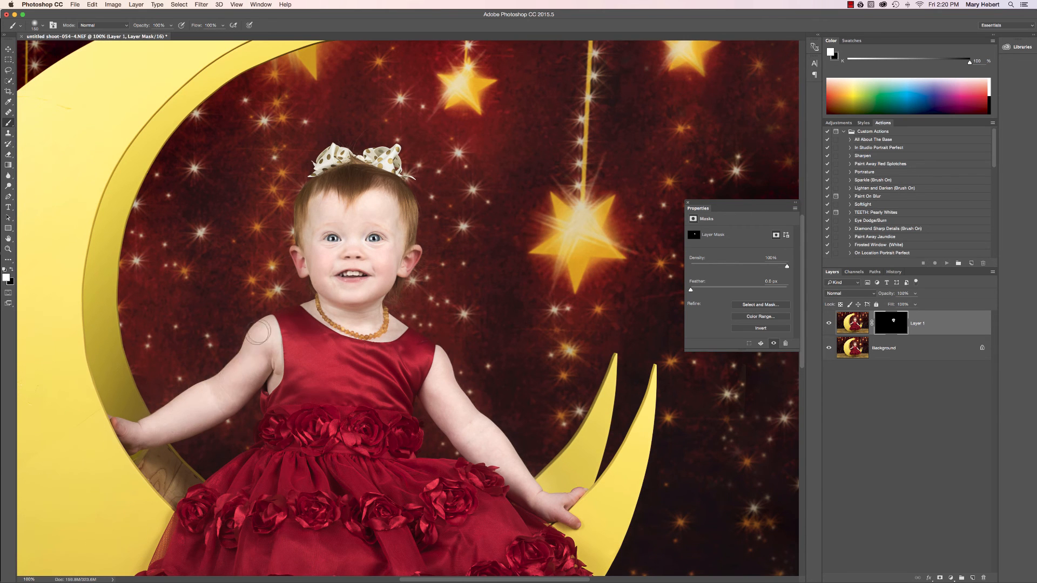
drag(267, 381, 270, 379)
mouse_move(434, 399)
mouse_down()
mouse_move(481, 446)
mouse_move(444, 417)
mouse_move(437, 376)
mouse_move(525, 486)
mouse_move(567, 506)
mouse_move(553, 502)
mouse_up()
mouse_move(379, 275)
mouse_down()
mouse_move(348, 255)
mouse_move(327, 270)
mouse_up()
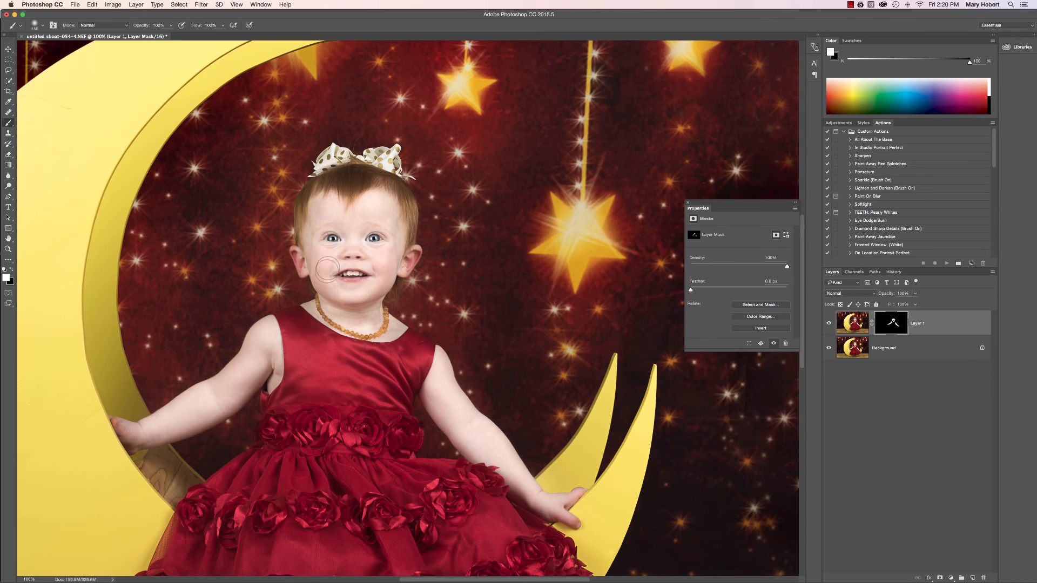
click(829, 324)
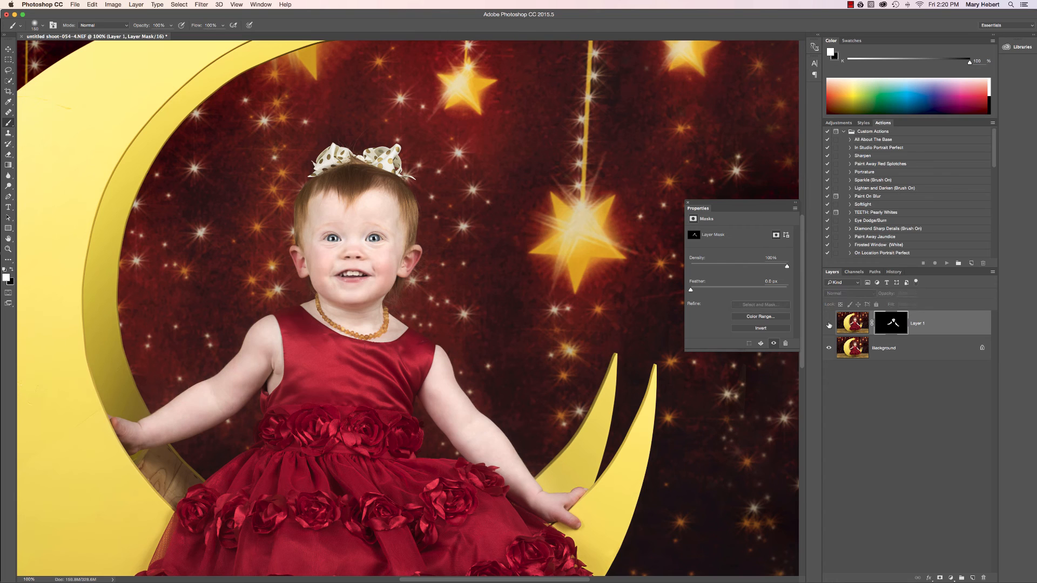
click(829, 324)
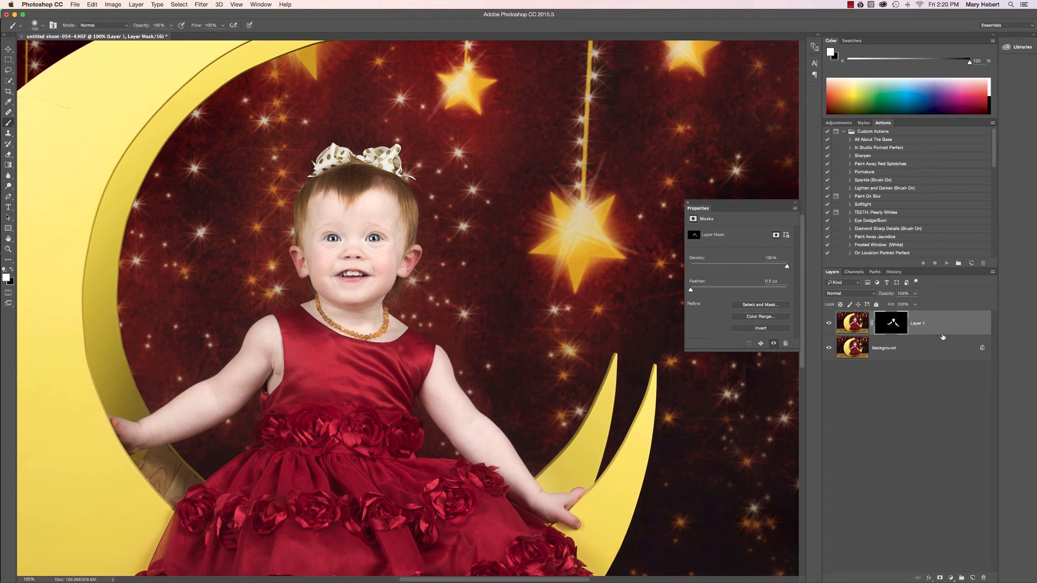
Reduce the skin-smoothing layer's opacity to 26%, and compare the image with and without it
click(914, 294)
drag(912, 304, 887, 303)
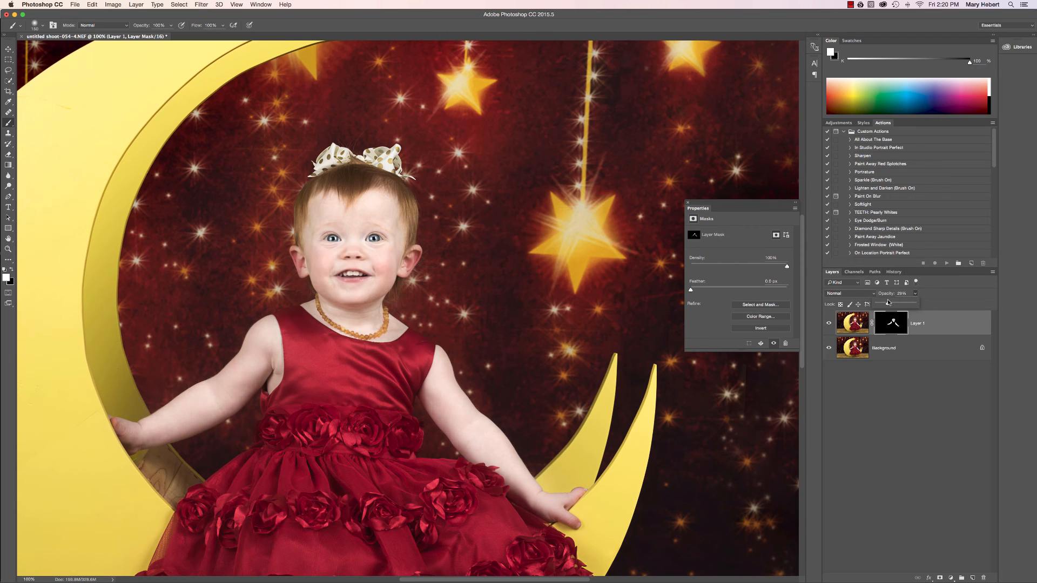
click(830, 323)
click(830, 323)
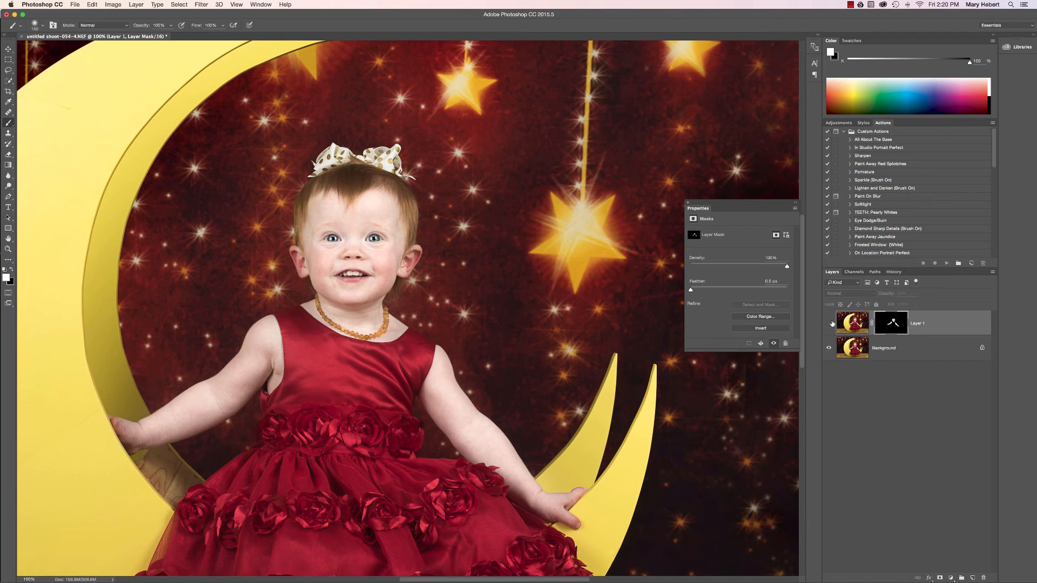
Compare the child's face close up with and without the skin-smoothing layer
key(super+equal)
key(super+equal)
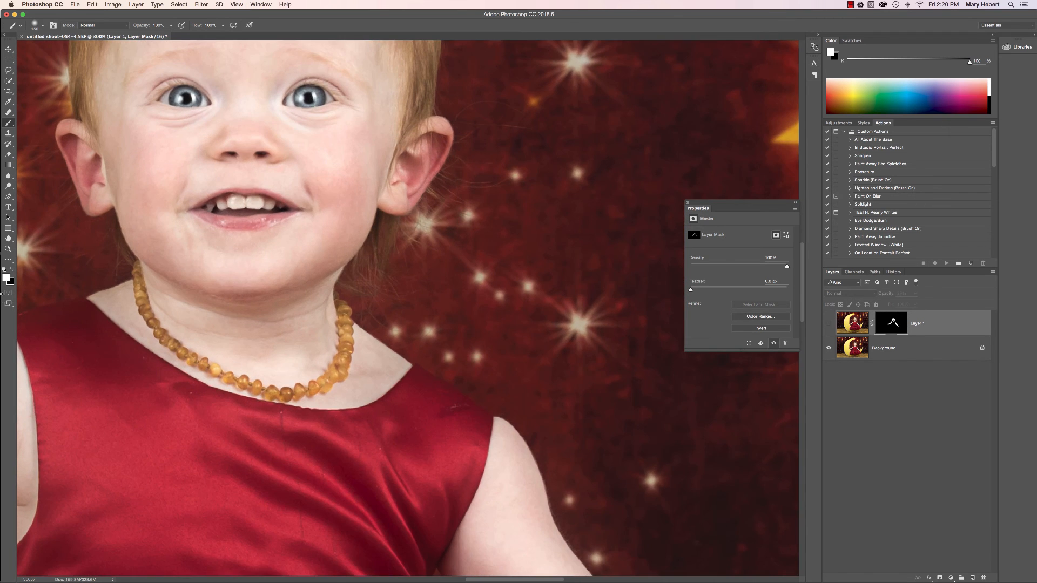
scroll(244, 294, up, 3)
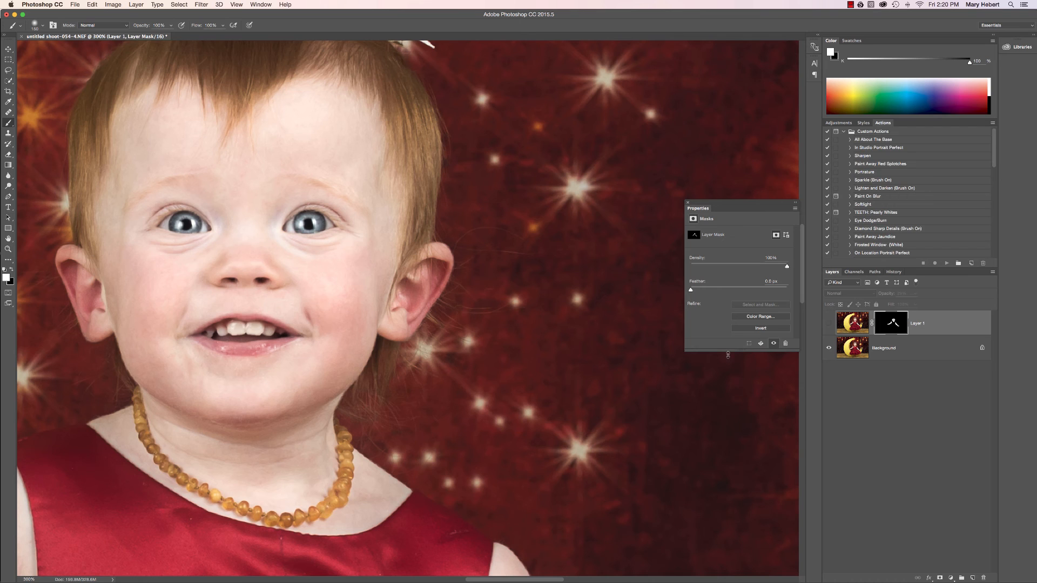
click(829, 324)
click(830, 324)
click(830, 324)
click(830, 324)
click(830, 324)
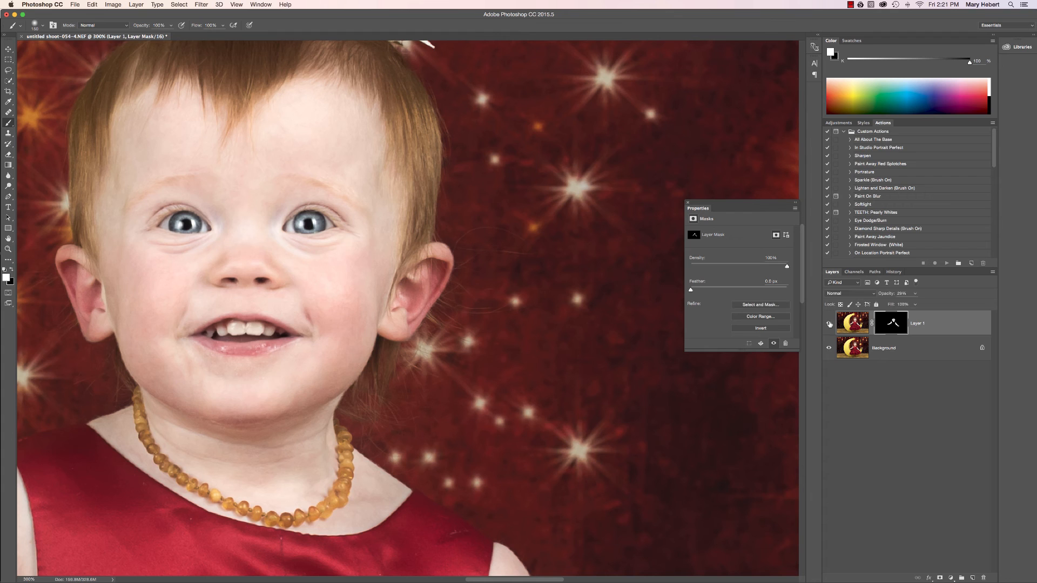
Flatten the skin-smoothing layer and the background into a single layer
right_click(908, 351)
click(928, 428)
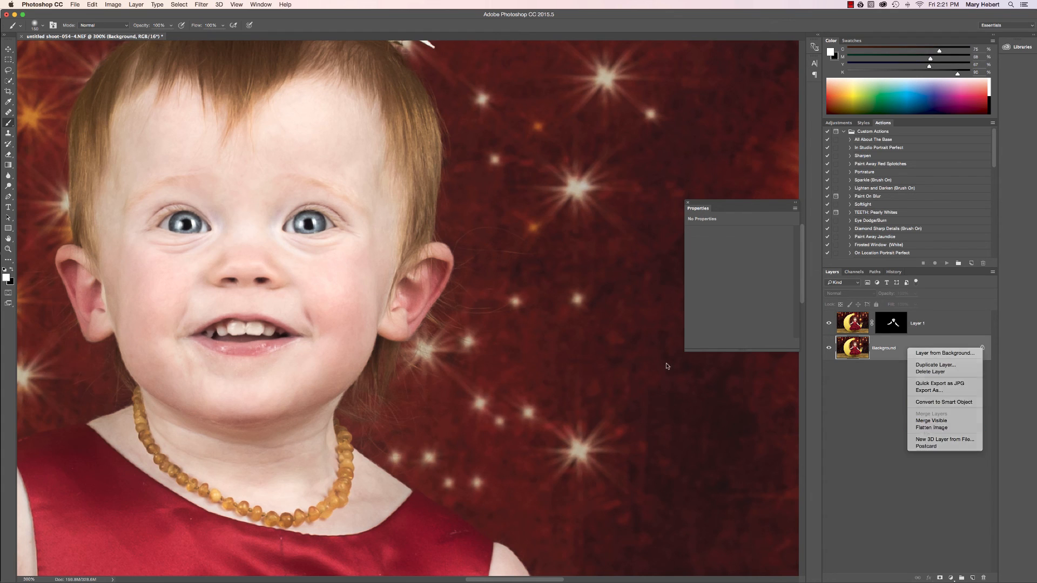
key(super+minus)
key(super+minus)
key(super+minus)
key(super+minus)
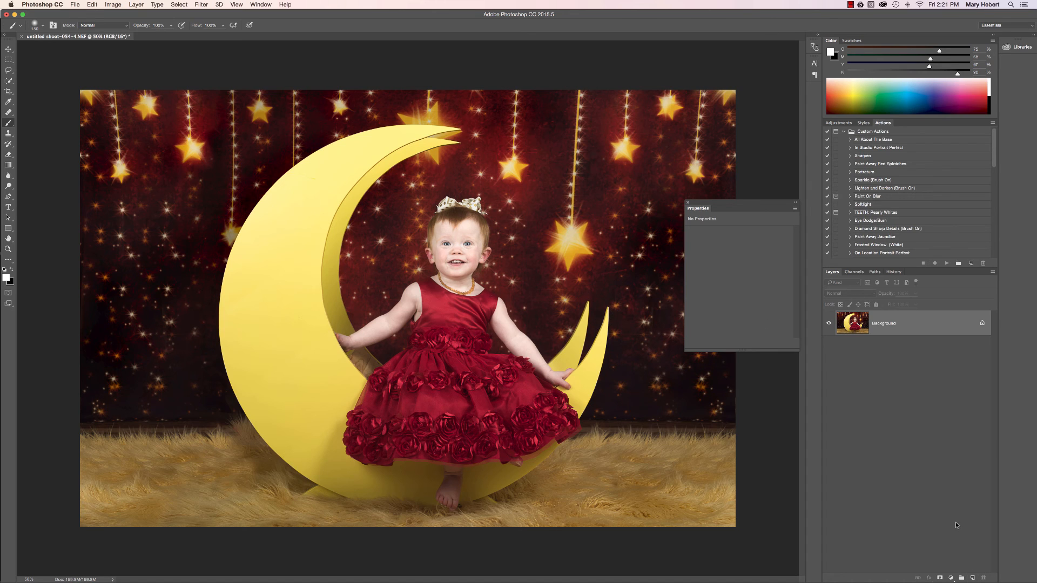
click(951, 578)
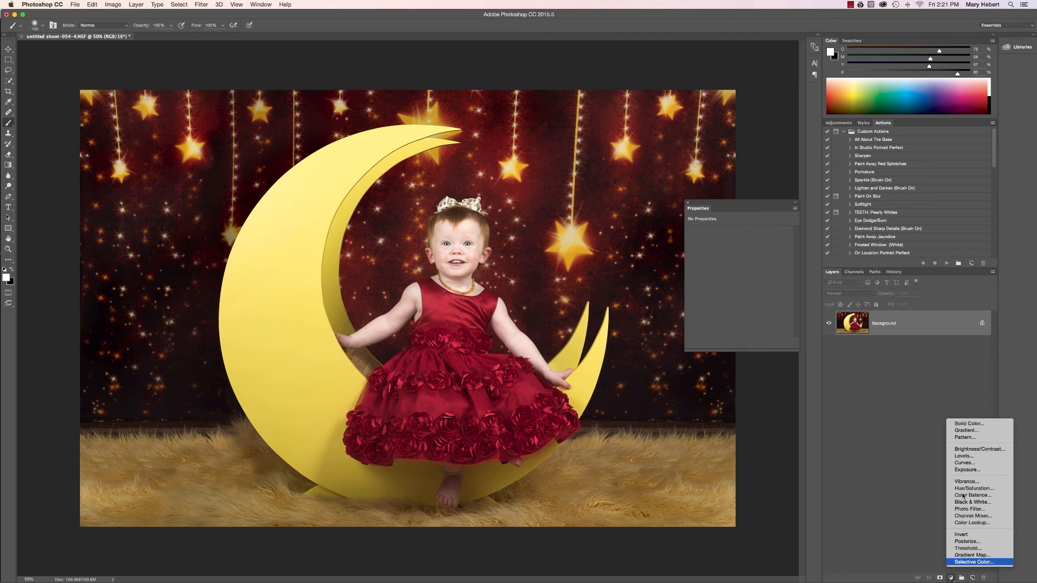
click(965, 463)
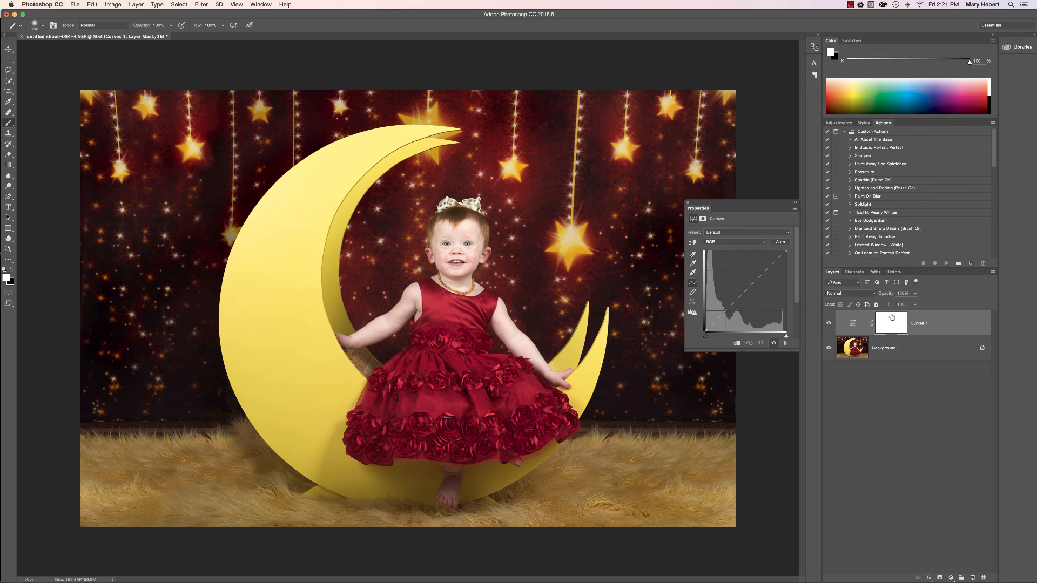
key(super+z)
Add a Levels adjustment layer with a slightly raised shadow input, Luminosity blend mode and a mask inverted to black
click(954, 578)
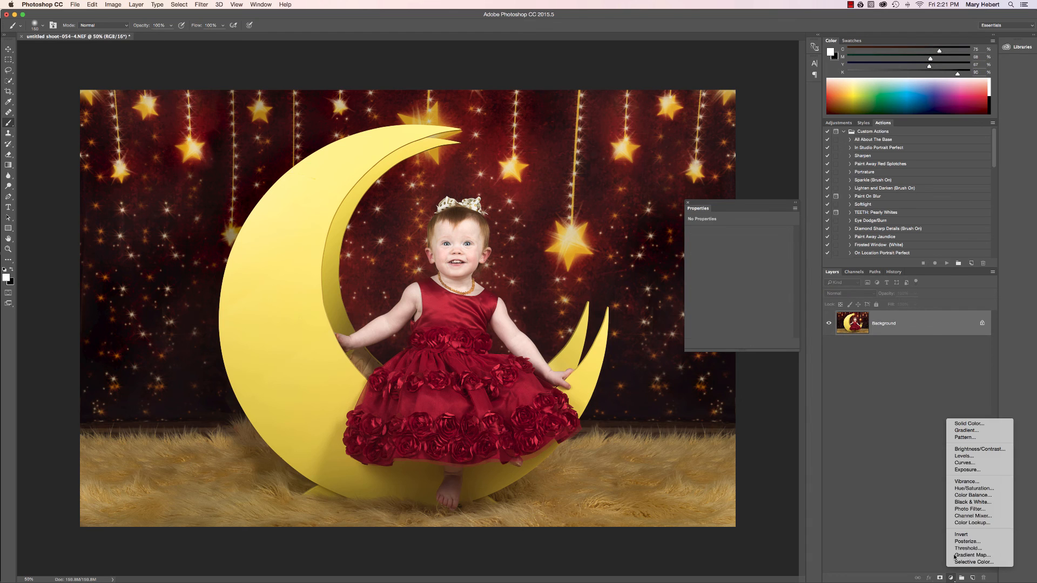
click(964, 456)
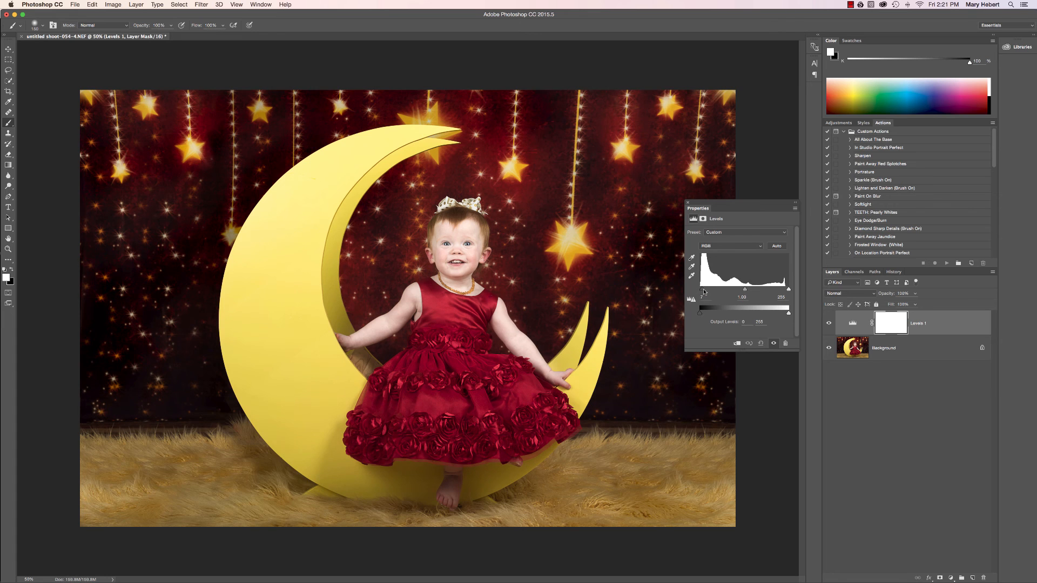
drag(704, 291, 703, 292)
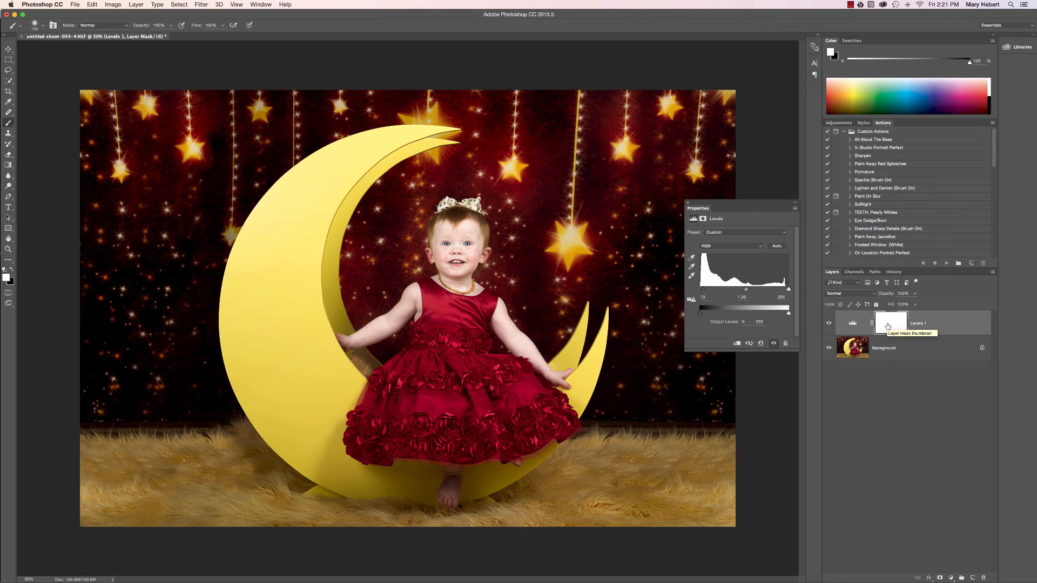
click(849, 293)
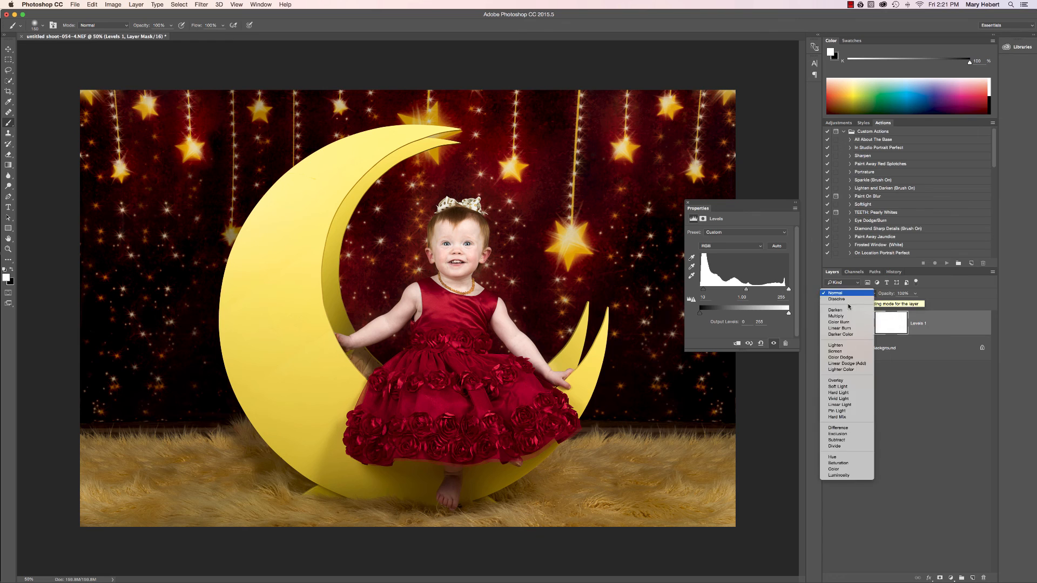
click(859, 476)
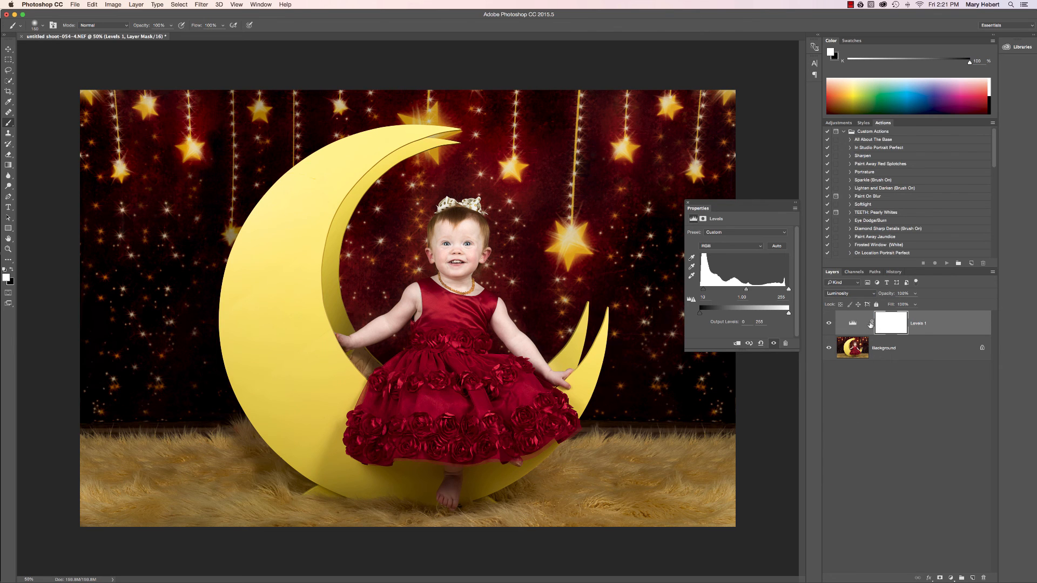
key(super+i)
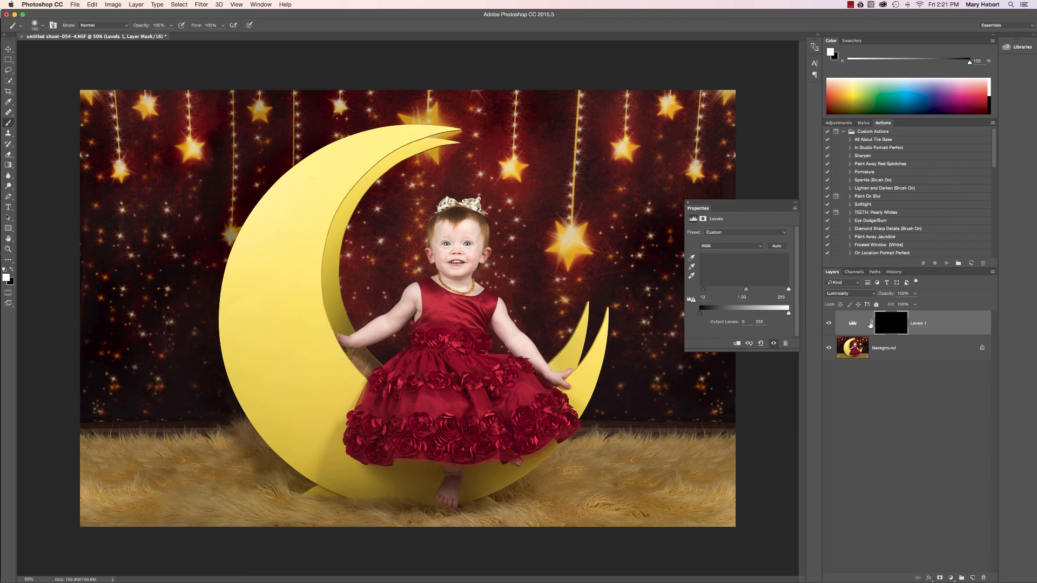
Paint white on the Levels mask around the edges of the child's face and hair with a smaller brush, using 30% and 50% opacity
key(super+plus)
key(super+plus)
scroll(292, 201, up, 1)
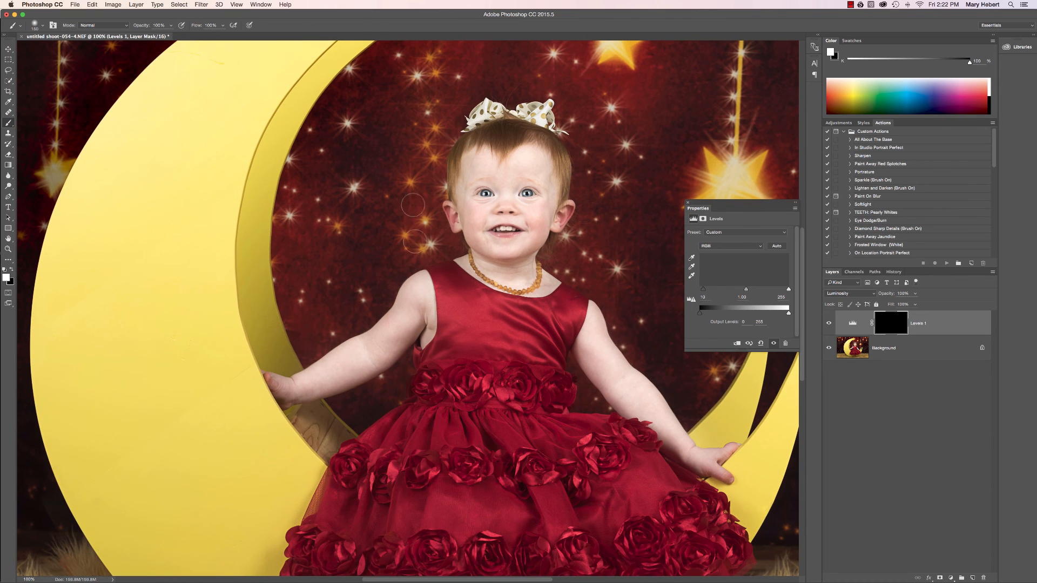
key(bracketleft)
key(bracketleft)
key(bracketleft)
mouse_move(458, 206)
mouse_down()
mouse_move(462, 179)
mouse_move(464, 232)
mouse_move(465, 176)
mouse_move(468, 235)
mouse_move(463, 218)
mouse_move(512, 265)
mouse_up()
mouse_move(555, 201)
mouse_down()
mouse_move(555, 181)
mouse_move(568, 184)
mouse_move(557, 205)
mouse_move(552, 170)
mouse_up()
key(3)
mouse_move(467, 158)
mouse_down()
mouse_move(461, 222)
mouse_move(460, 189)
mouse_up()
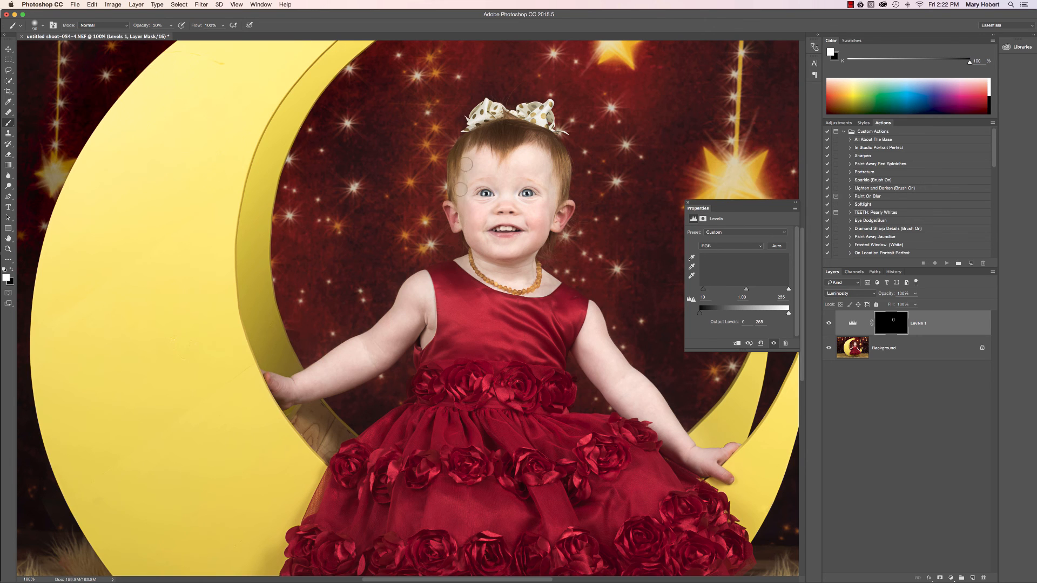
click(828, 324)
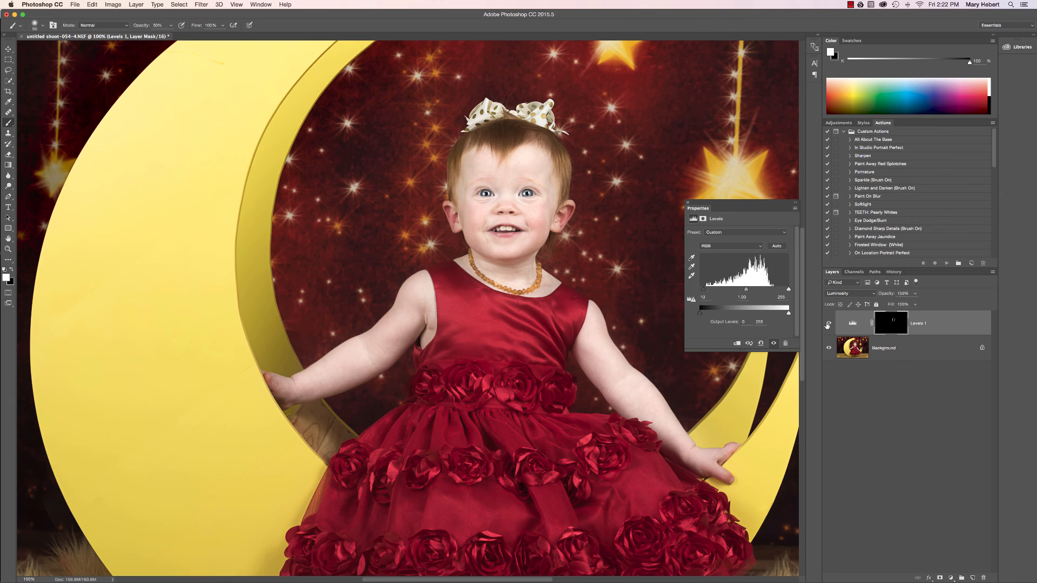
key(5)
mouse_move(445, 219)
mouse_down()
mouse_move(449, 163)
mouse_move(451, 219)
mouse_up()
Paint white on the mask over the dress's skirt folds and roses at 50% brush opacity, and compare the shading before and after
key(super+minus)
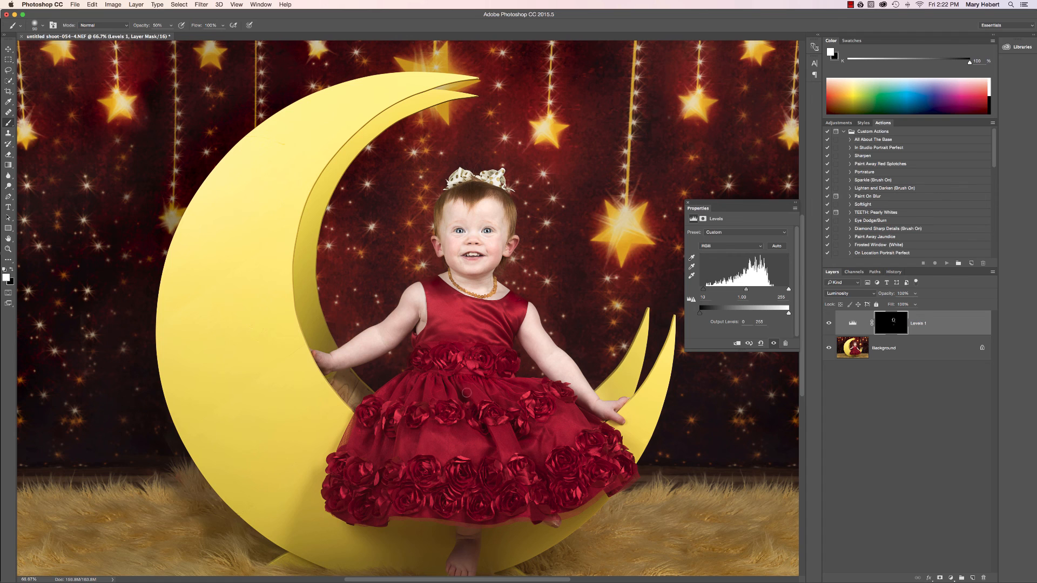
mouse_move(467, 392)
mouse_down()
mouse_move(492, 430)
mouse_move(475, 412)
mouse_move(488, 444)
mouse_move(495, 398)
mouse_move(516, 435)
mouse_up()
drag(488, 385, 513, 404)
mouse_move(423, 383)
mouse_down()
mouse_move(406, 408)
mouse_move(406, 385)
mouse_move(391, 427)
mouse_move(389, 394)
mouse_move(362, 441)
mouse_move(378, 459)
mouse_move(390, 438)
mouse_move(397, 456)
mouse_move(420, 424)
mouse_move(406, 467)
mouse_up()
drag(487, 435, 480, 459)
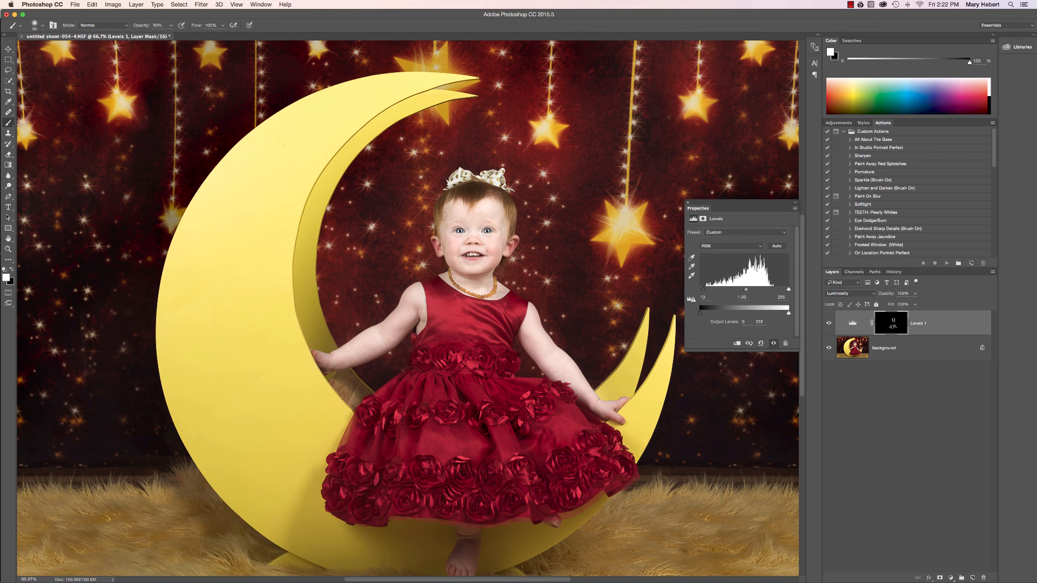
click(829, 325)
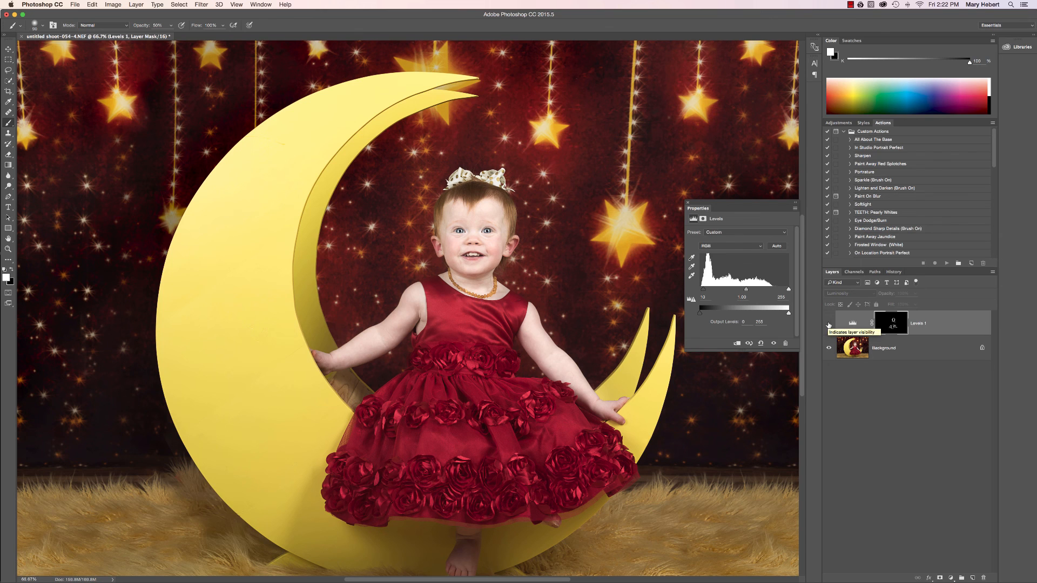
click(828, 324)
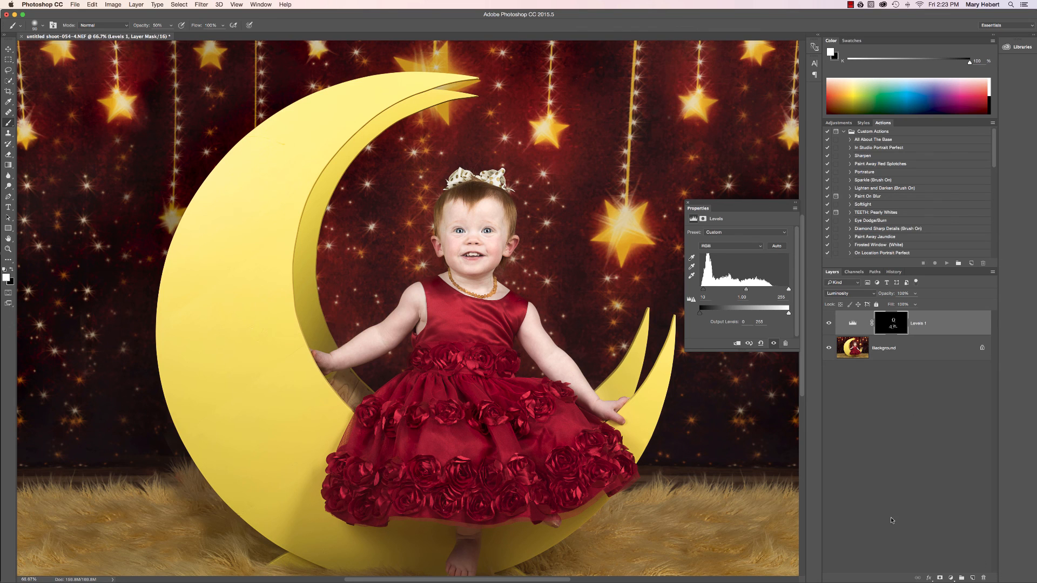
Add a second Levels layer with highlight input 249, slightly darker midtones, Luminosity blend mode and a mask inverted to black
click(952, 578)
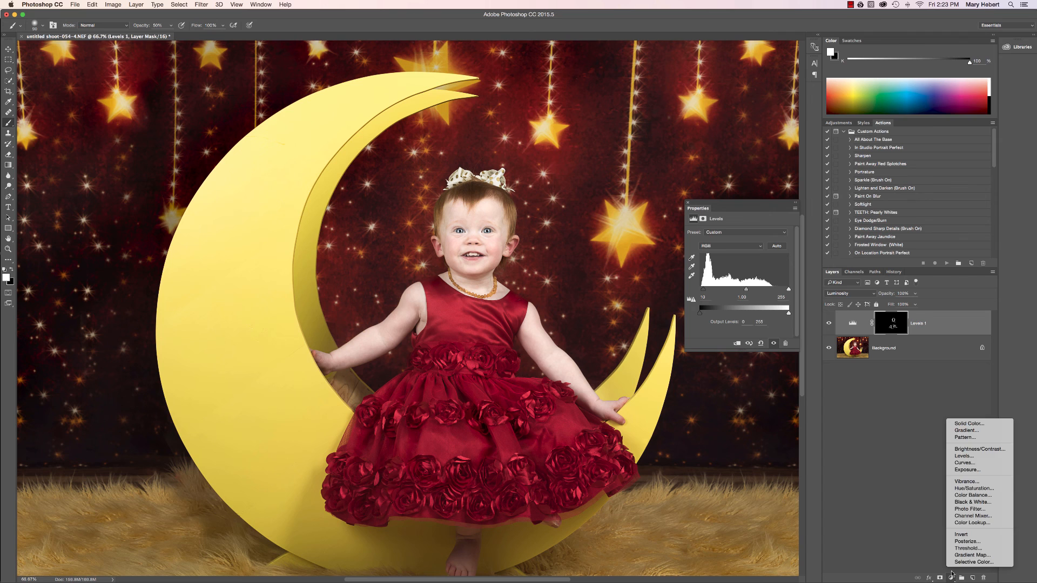
click(964, 456)
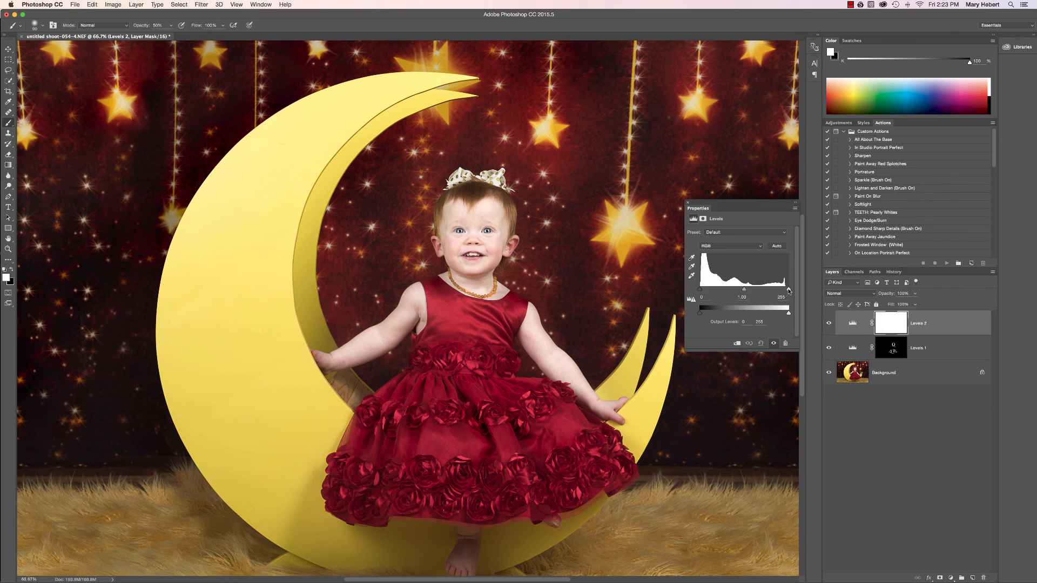
drag(788, 291, 786, 291)
drag(744, 291, 745, 292)
click(849, 293)
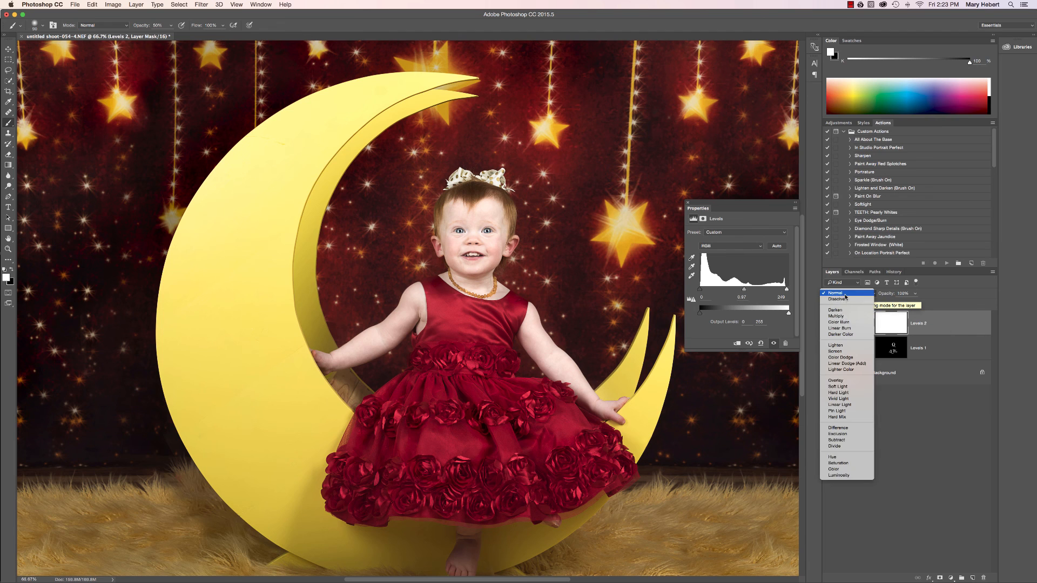
click(842, 475)
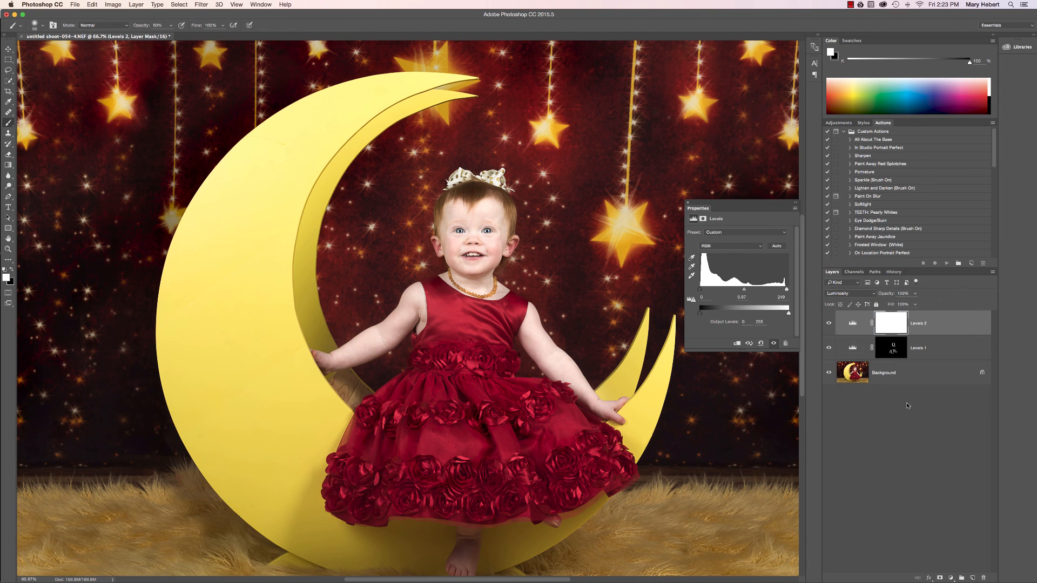
key(super+i)
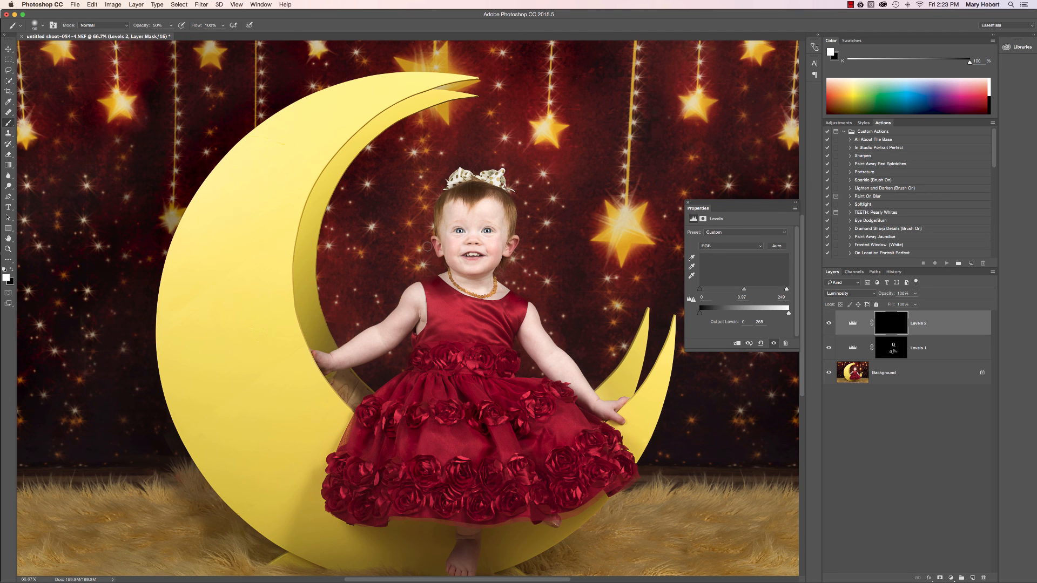
Paint white on the second Levels mask down the centre of the child's face with a larger brush at 50% opacity
key(bracketright)
key(bracketright)
key(bracketright)
key(bracketright)
key(bracketright)
key(bracketright)
key(bracketleft)
key(bracketleft)
mouse_move(461, 214)
mouse_down()
mouse_move(482, 216)
mouse_move(489, 243)
mouse_move(454, 248)
mouse_move(494, 246)
mouse_move(478, 287)
mouse_move(475, 216)
mouse_move(484, 220)
mouse_up()
Compare the portrait with and without each of the two Levels layers, close up and at full view
click(828, 325)
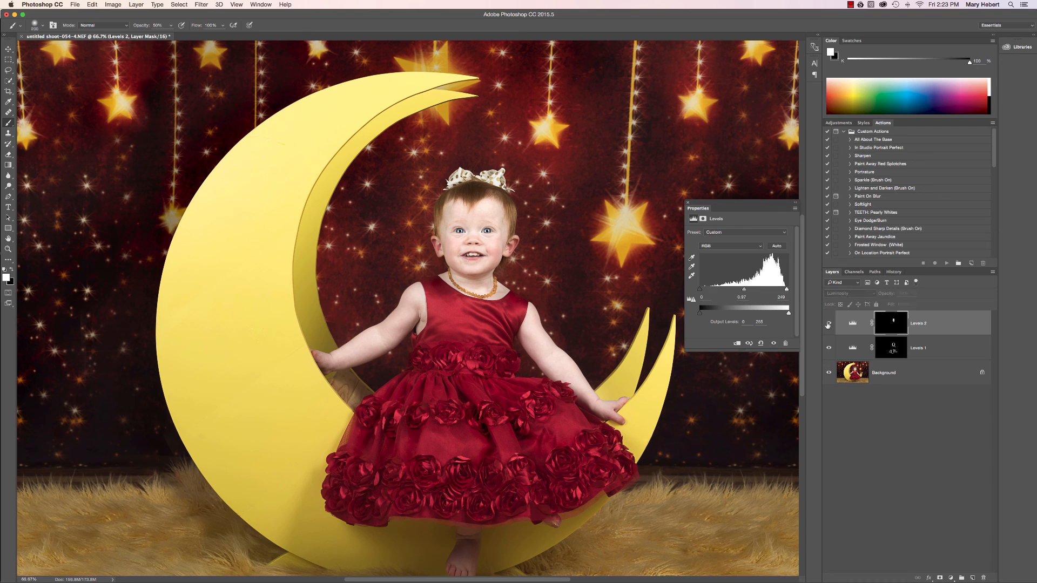
click(828, 325)
click(828, 325)
click(828, 324)
click(830, 348)
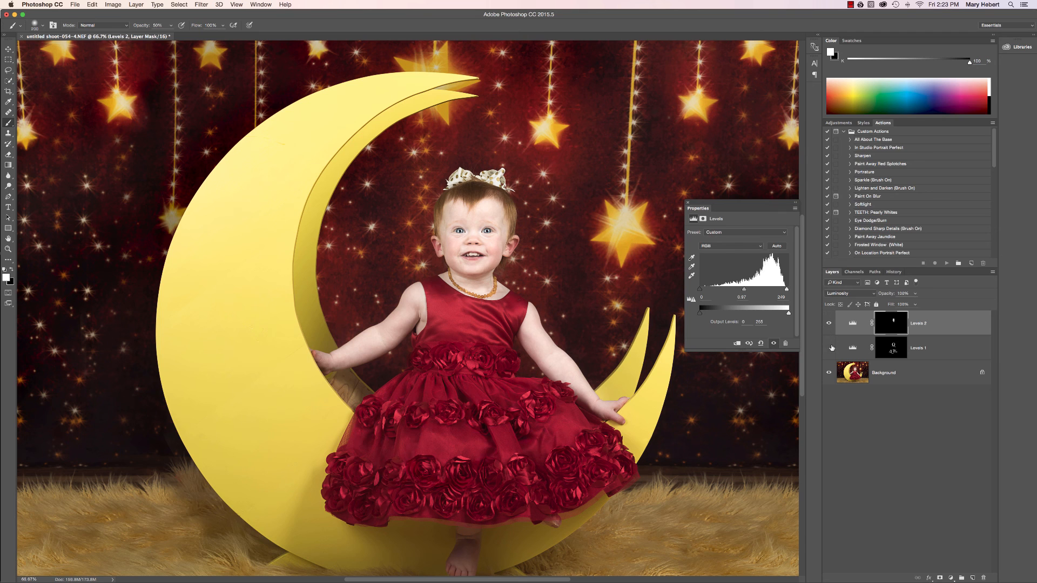
click(830, 347)
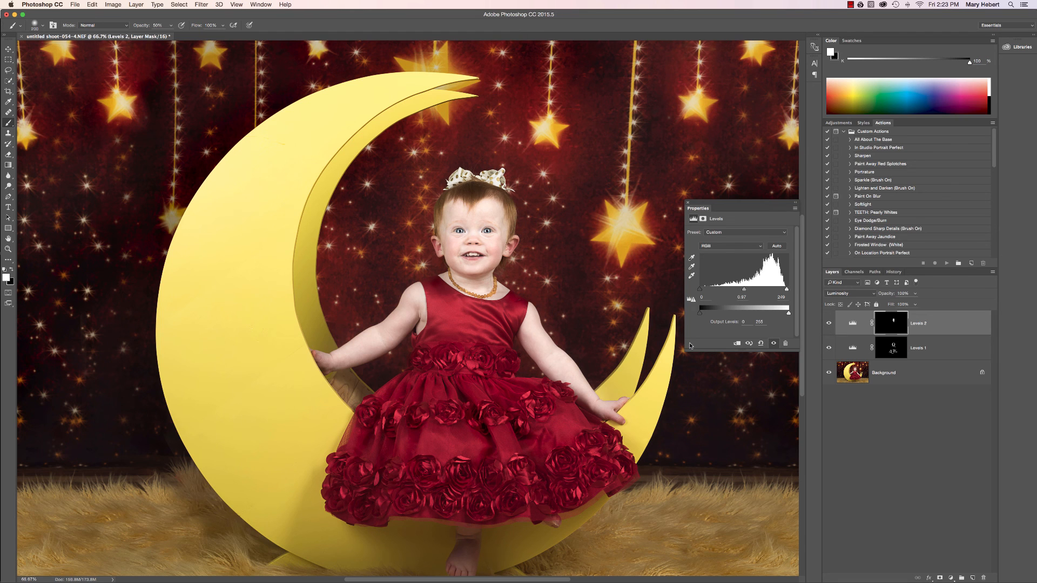
key(super+minus)
key(super+minus)
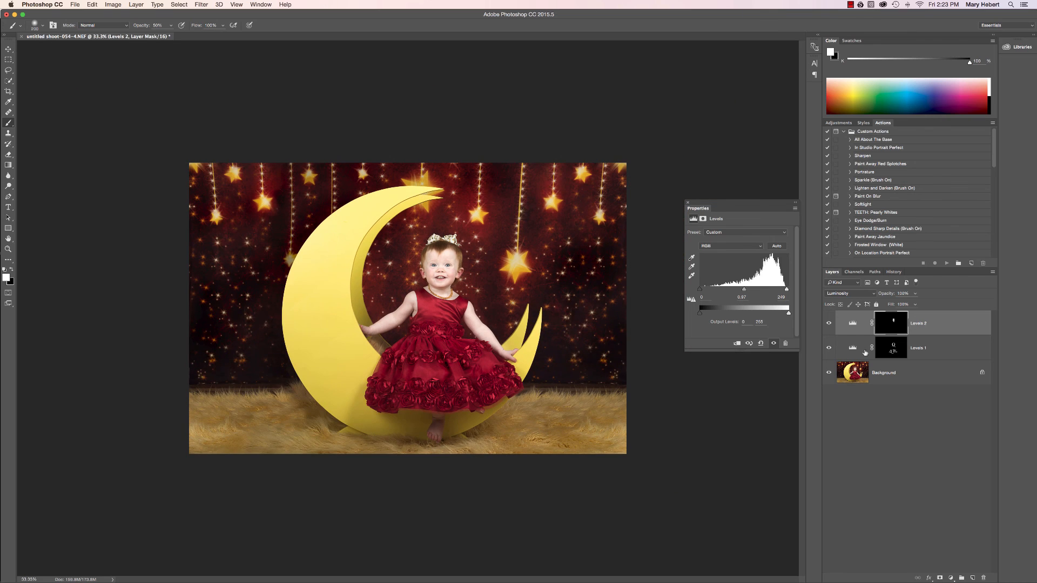
click(830, 349)
click(830, 349)
click(828, 324)
click(829, 324)
Lower the opacity of the shadow Levels layer slightly and compare the image with and without it
click(893, 353)
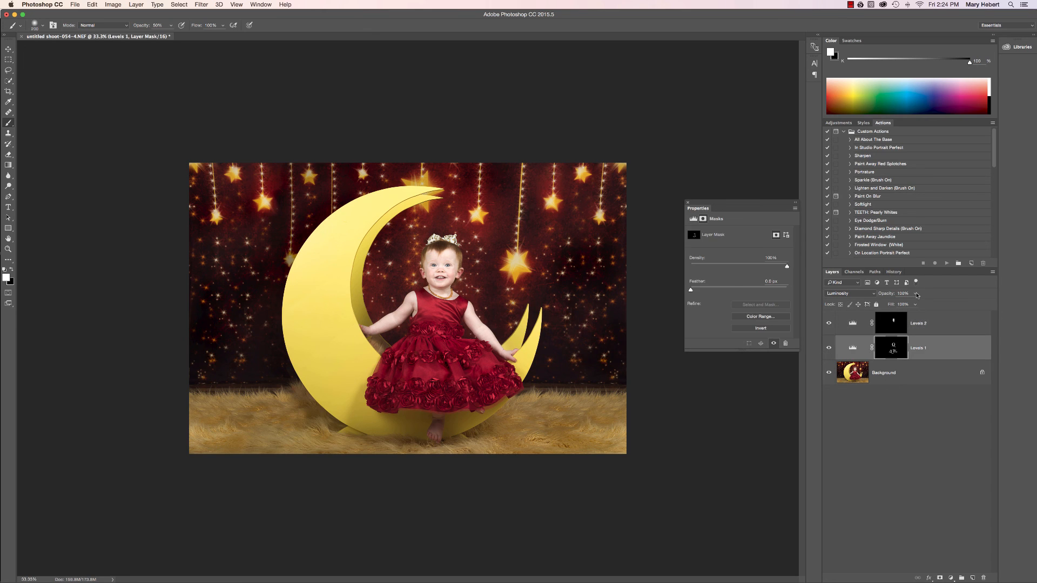
click(917, 295)
drag(914, 304, 904, 306)
click(829, 348)
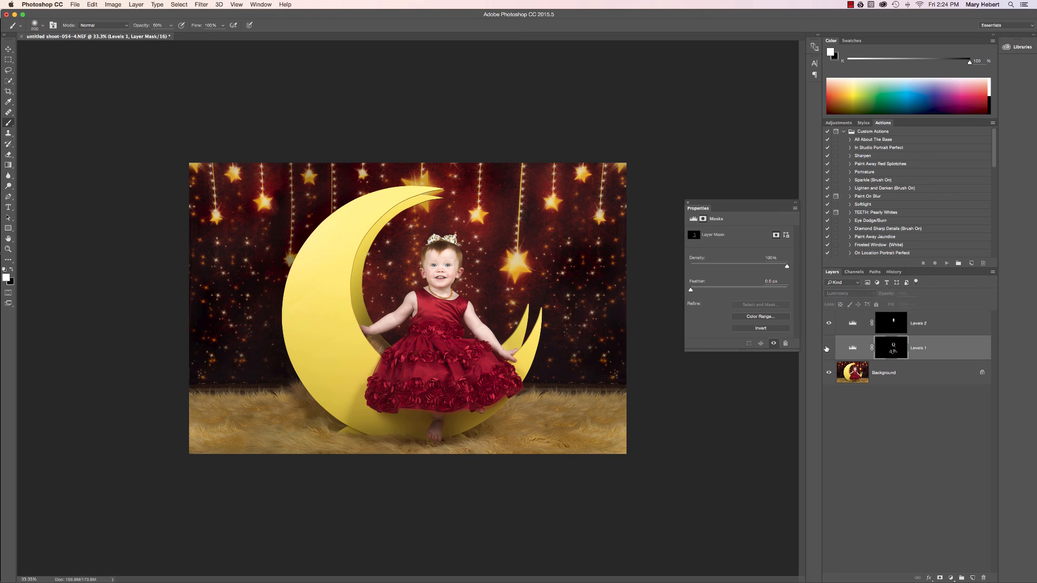
click(829, 349)
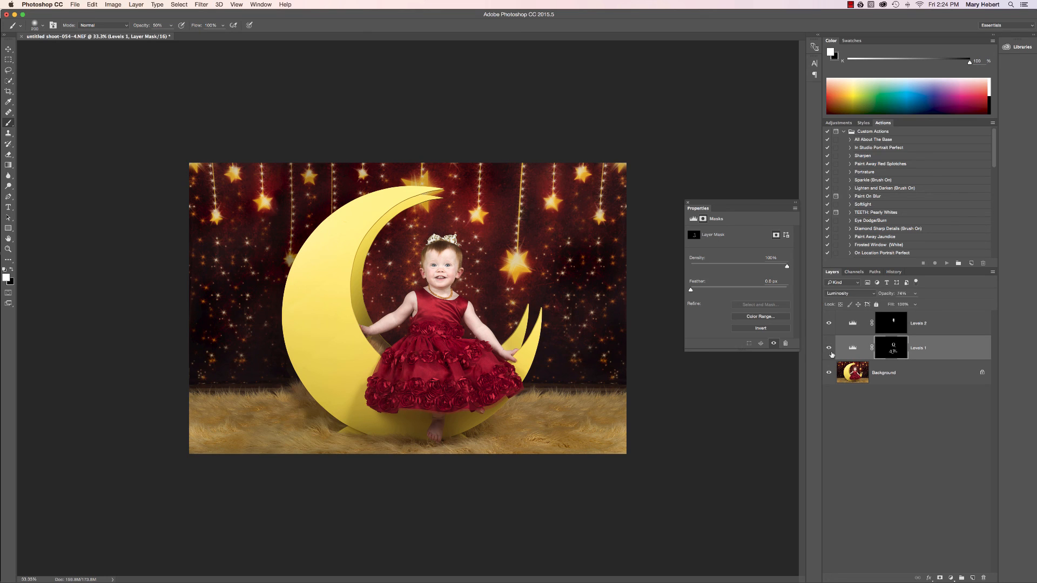
Flatten both Levels layers into the background
click(899, 375)
right_click(899, 375)
click(901, 452)
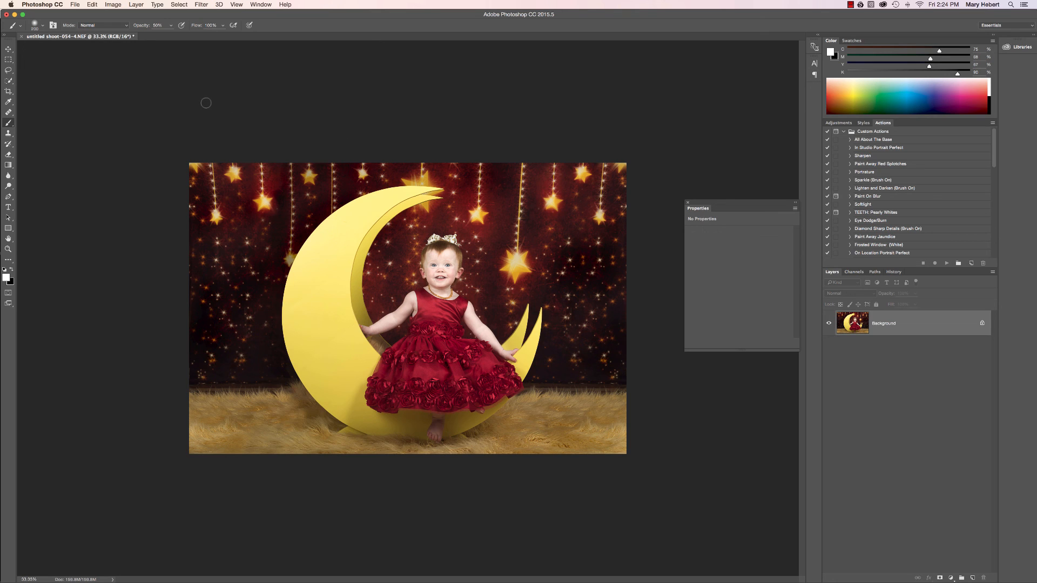
Duplicate the background layer and open the copy in the Liquify filter with the whole image in view
key(super+j)
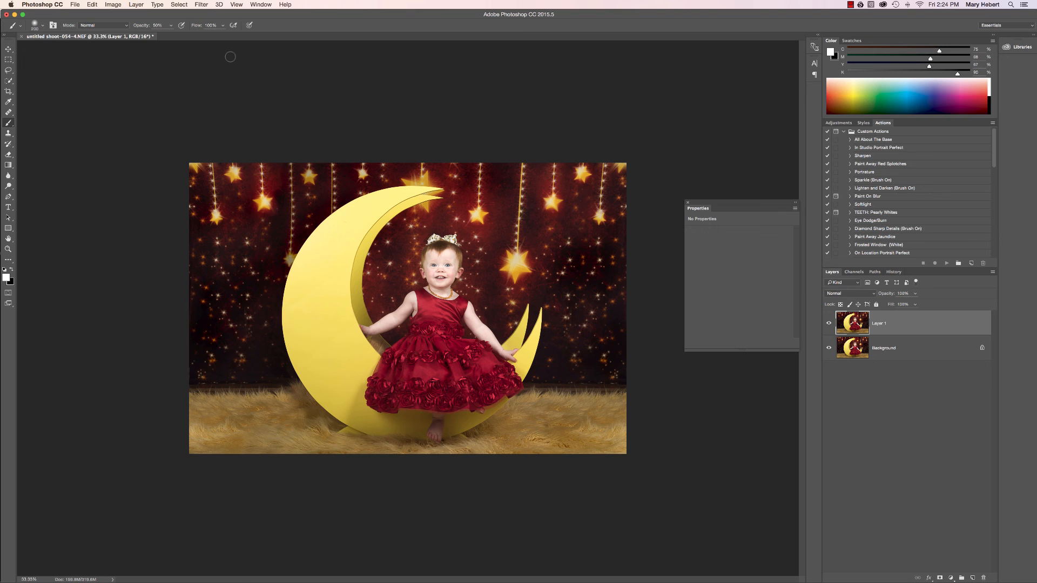
click(198, 5)
click(202, 4)
click(203, 5)
click(216, 71)
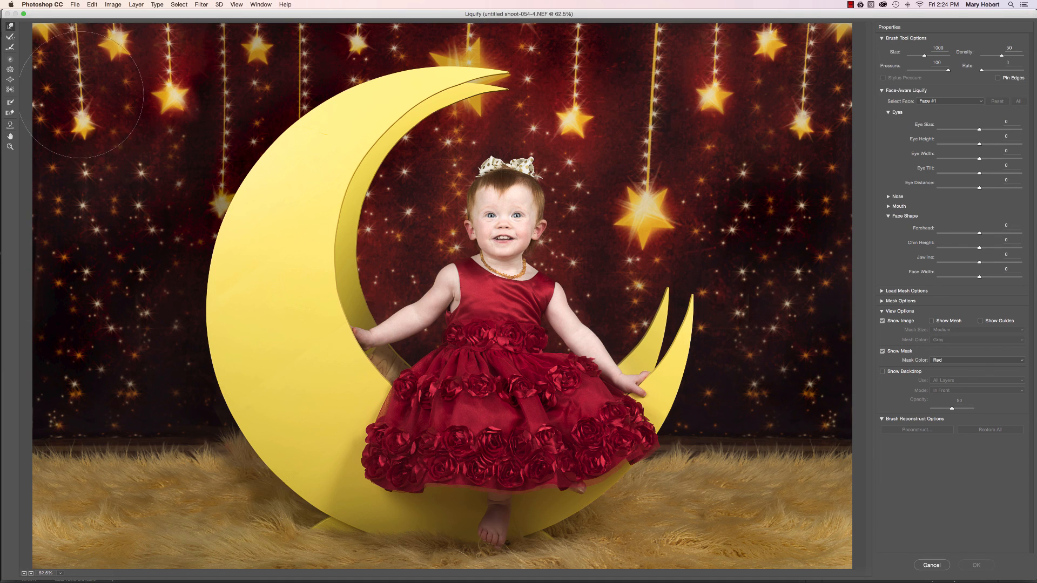
key(super+minus)
key(super+minus)
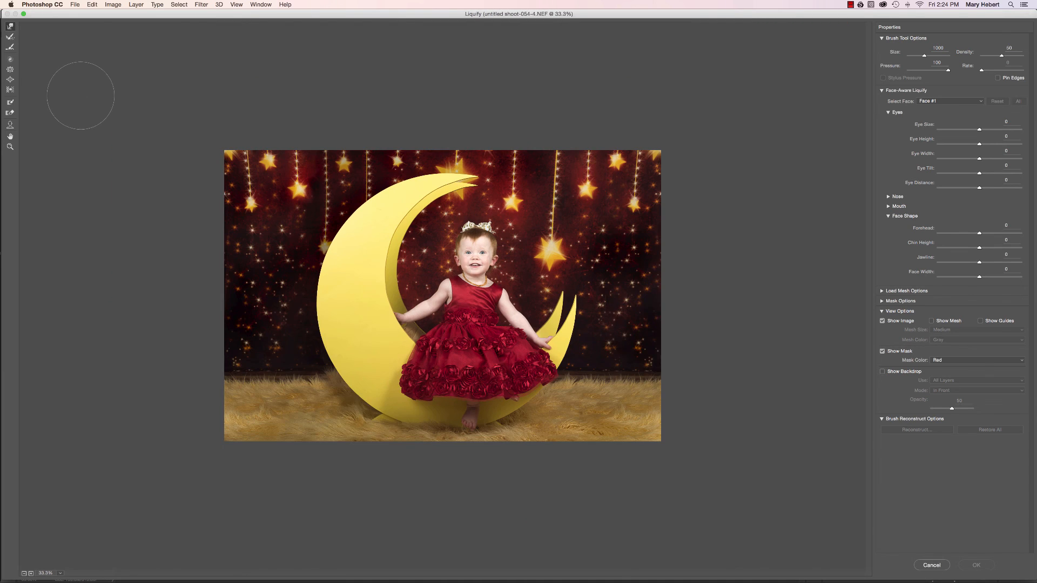
Straighten the hanging star strings in the backdrop with the Forward Warp brush, reducing its size to 500, and apply the Liquify changes
click(244, 157)
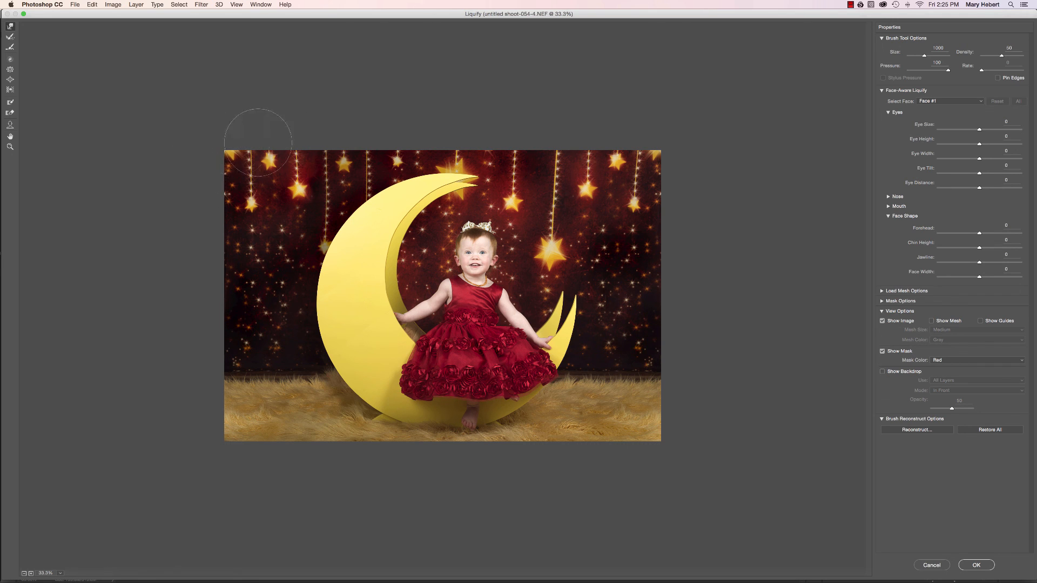
key(bracketleft)
key(bracketleft)
key(bracketleft)
key(bracketleft)
key(bracketleft)
key(bracketleft)
key(bracketleft)
key(bracketright)
drag(555, 205, 551, 147)
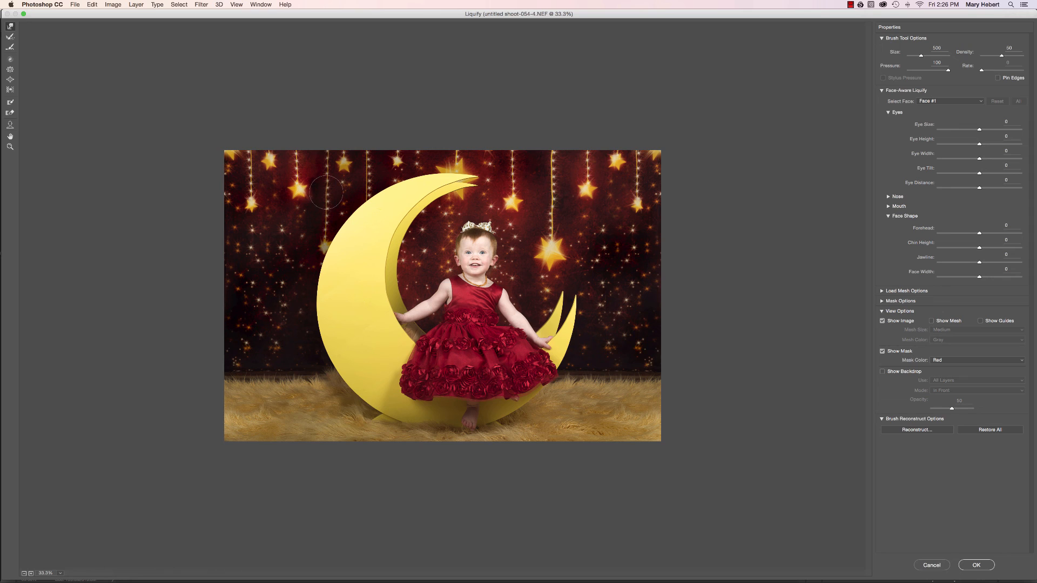
drag(327, 178, 326, 178)
click(968, 566)
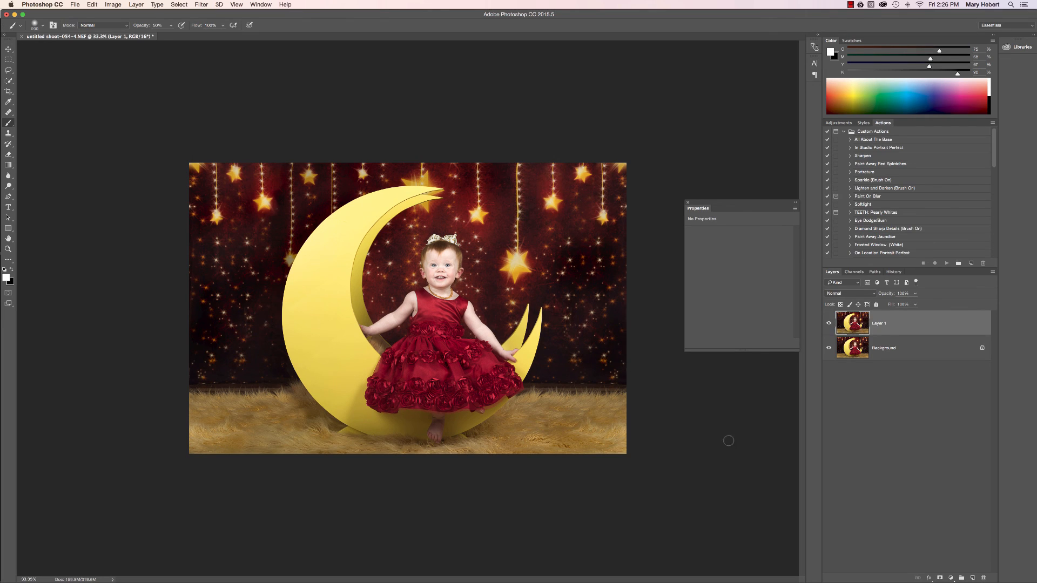
Compare the portrait with and without the liquified layer and flatten the image into the background
click(829, 323)
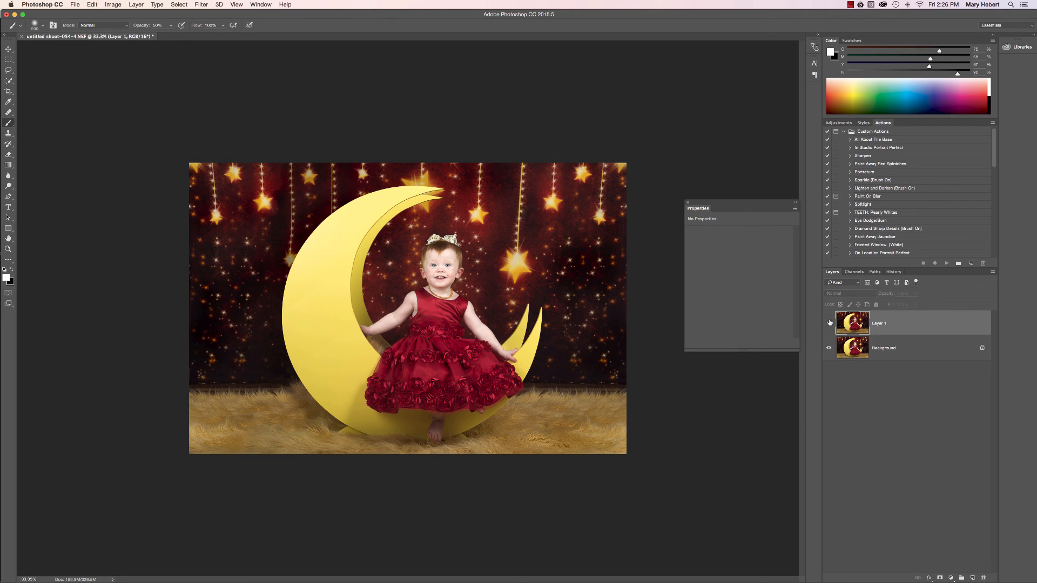
click(829, 323)
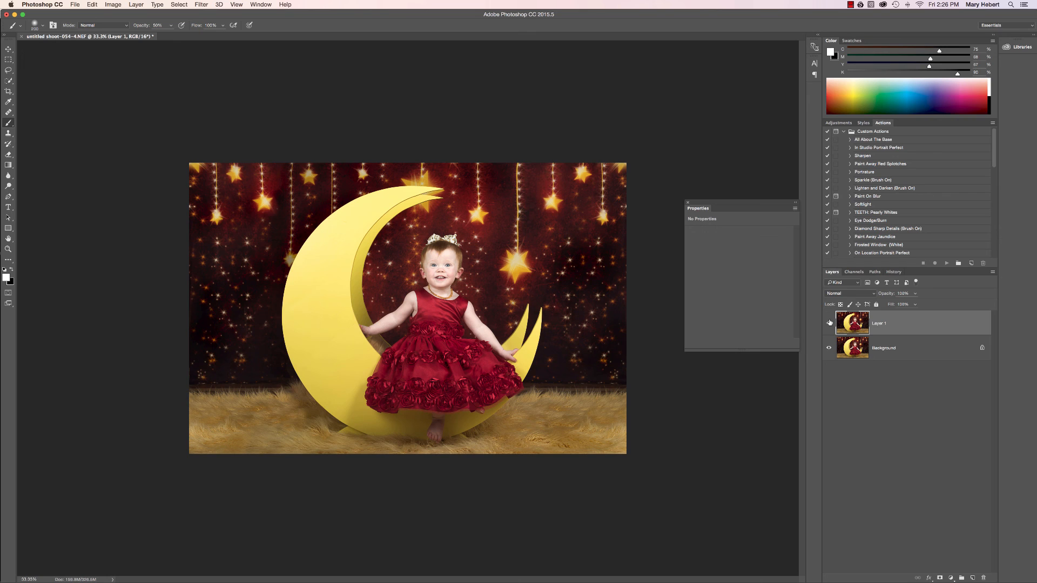
right_click(906, 350)
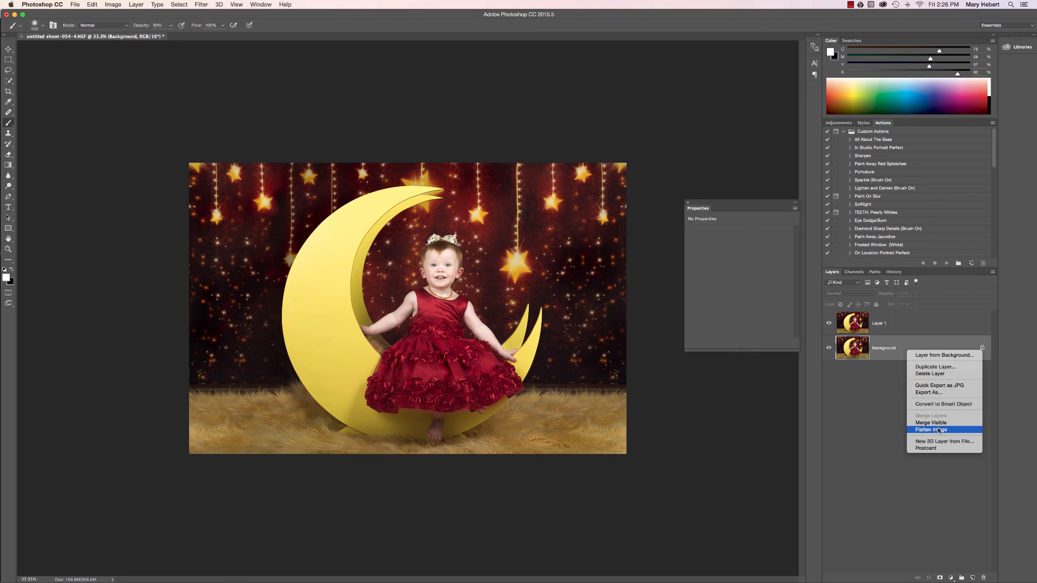
click(938, 430)
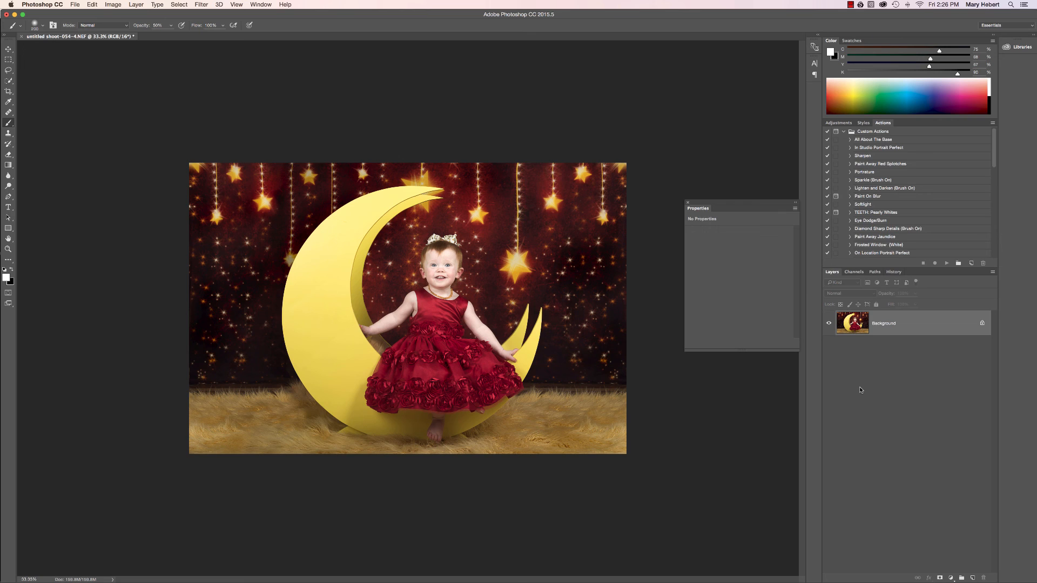
Save the retouched portrait and quit Photoshop to return to Lightroom
key(super+s)
key(super+q)
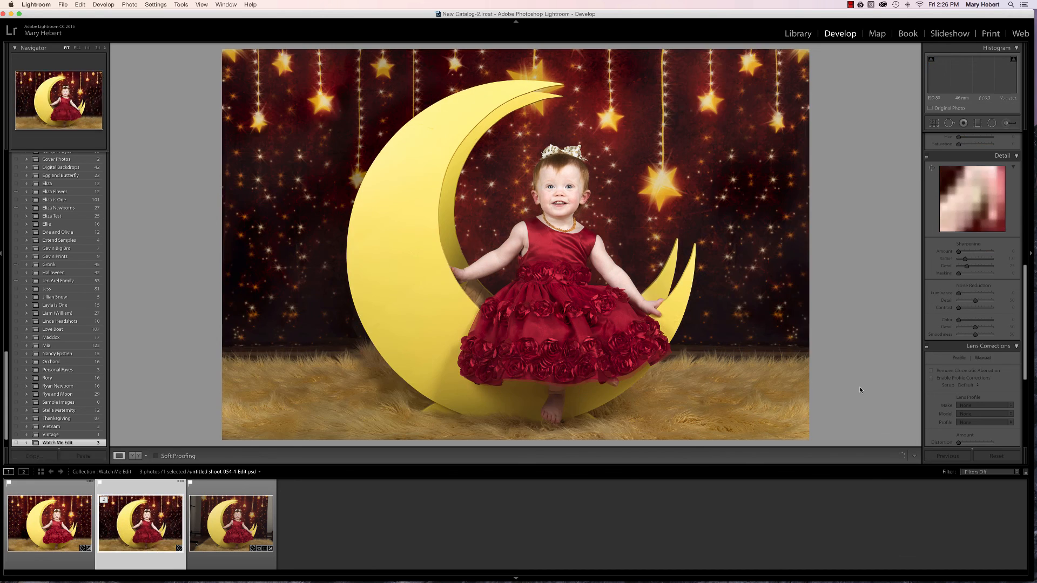
Compare the finished portrait with the original unedited shot in the Watch Me Edit collection
key(Right)
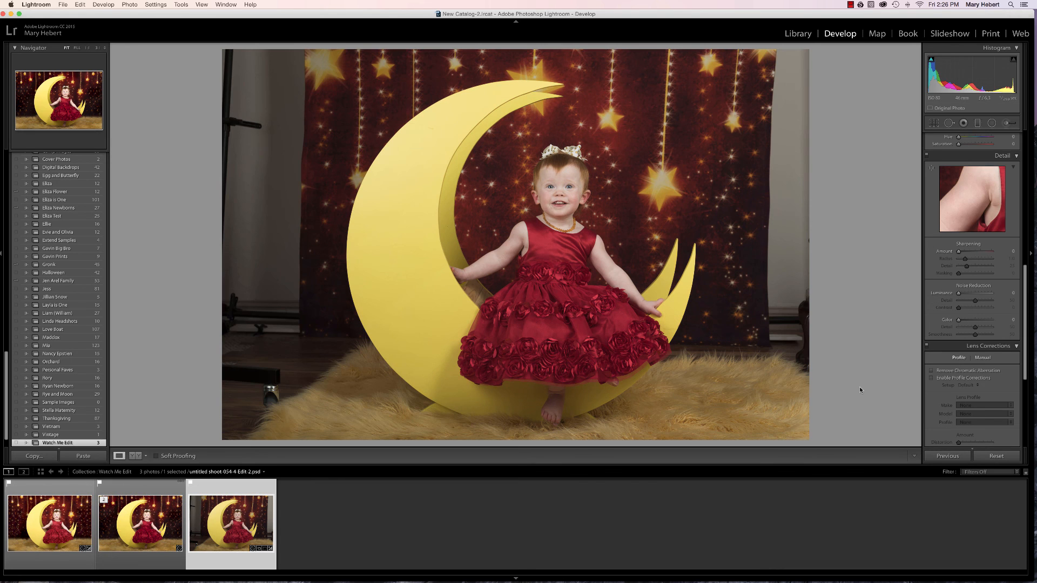
key(Left)
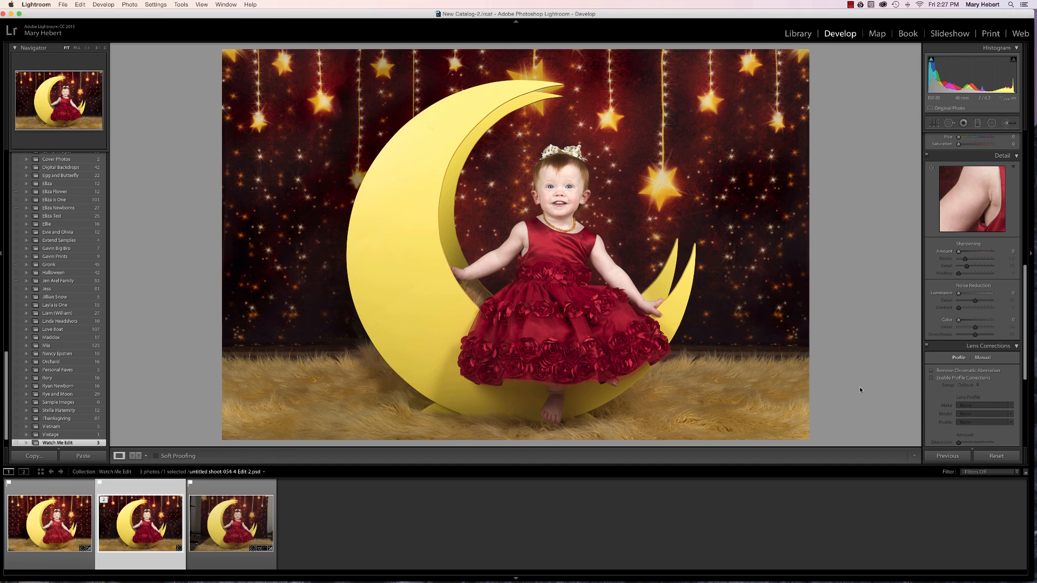
key(Right)
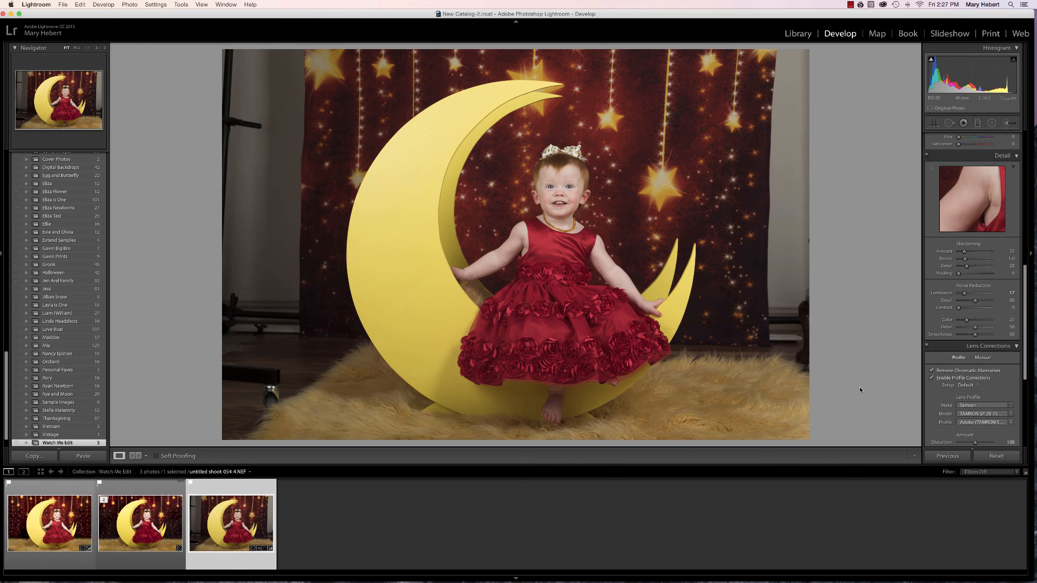
key(Left)
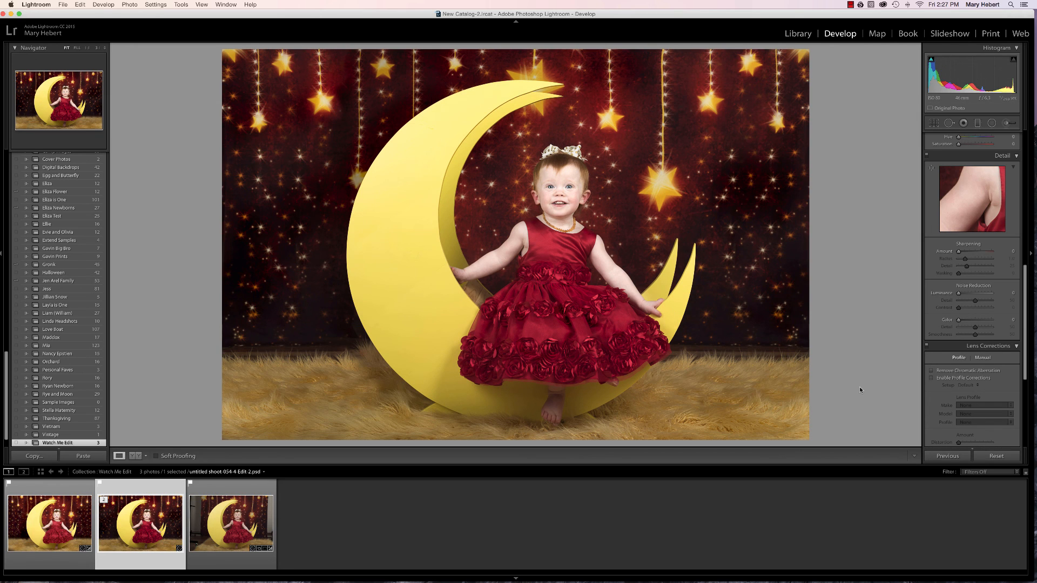